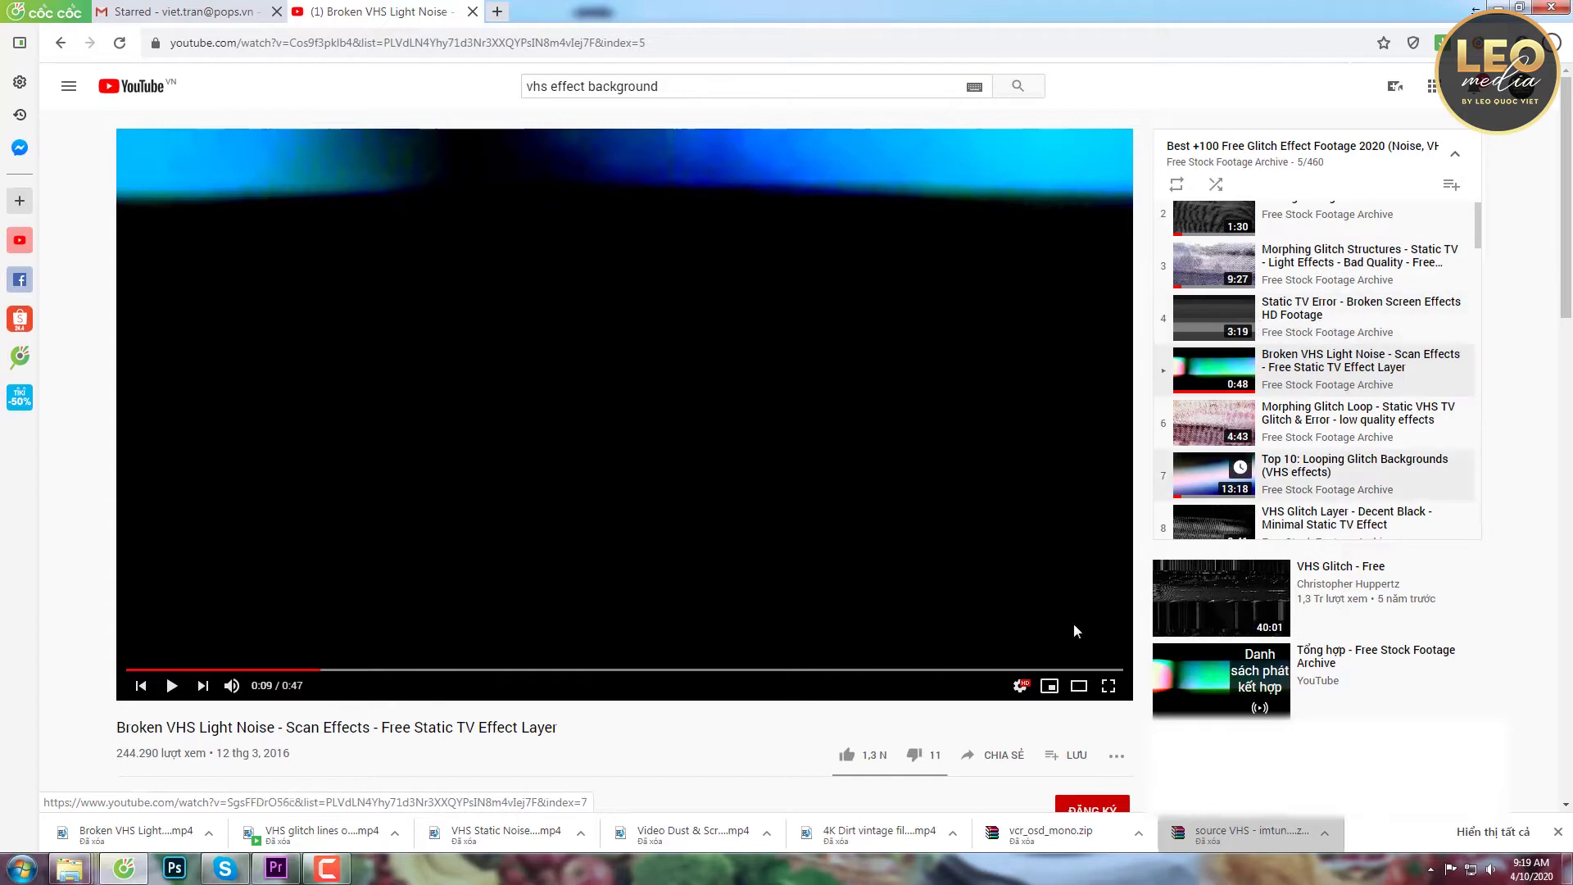
Bring the Demo folder of downloaded VHS overlay clips to the front in File Explorer
{"action": "mouse_move", "coordinate": [834, 538]}
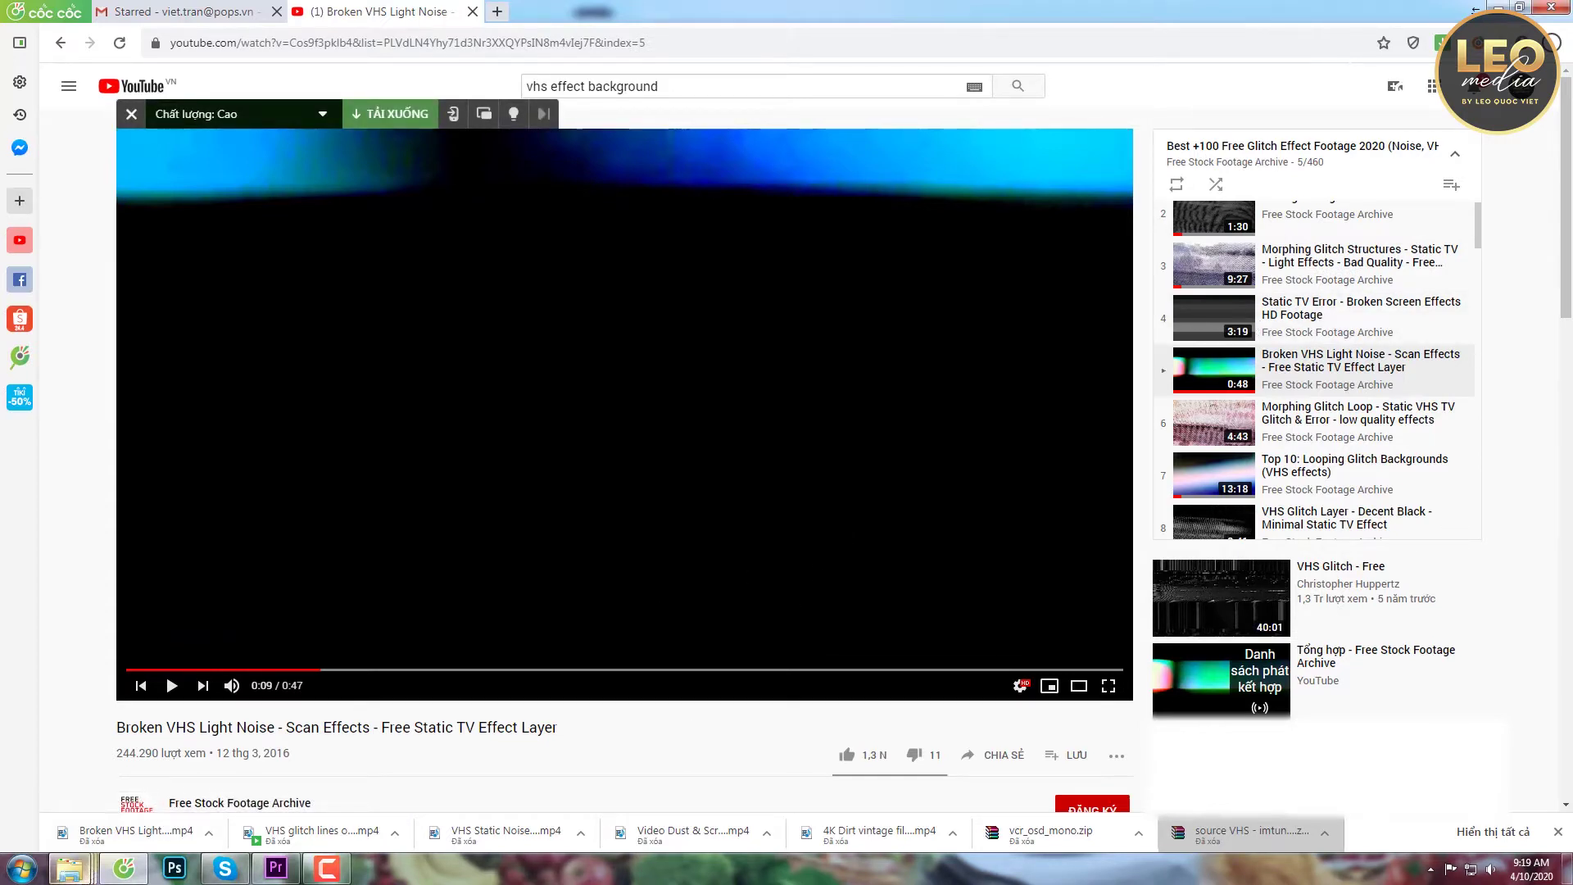
{"action": "left_click", "coordinate": [69, 869]}
{"action": "left_click", "coordinate": [298, 796]}
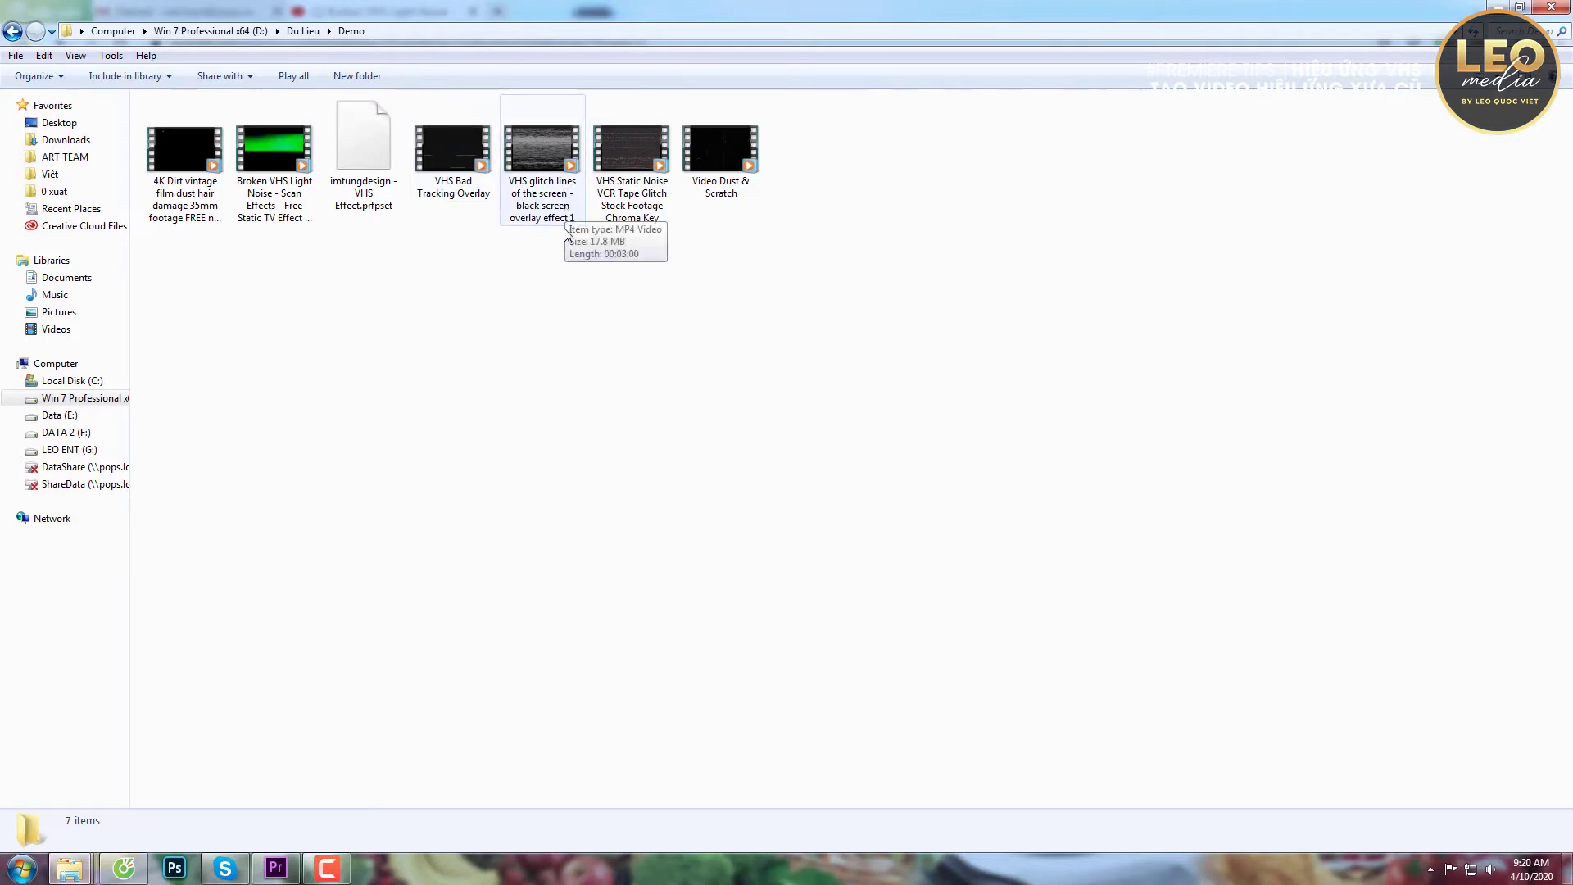
Check the imtungdesign VHS Effect.prfpset preset's details, then return to the Premiere Pro project
{"action": "left_click", "coordinate": [365, 155]}
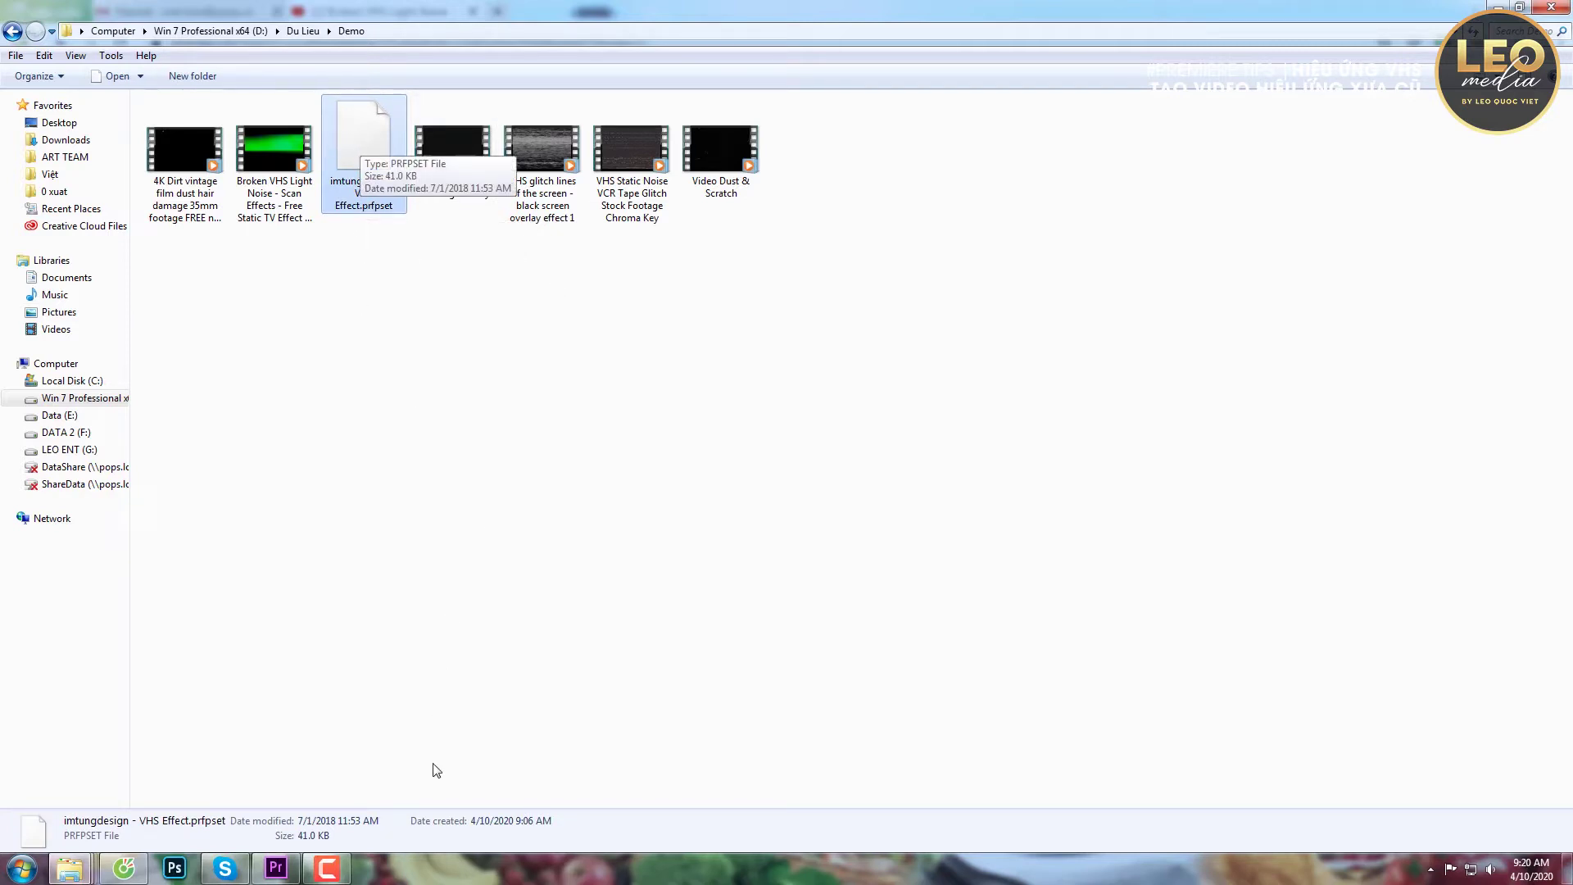
{"action": "left_click", "coordinate": [276, 868]}
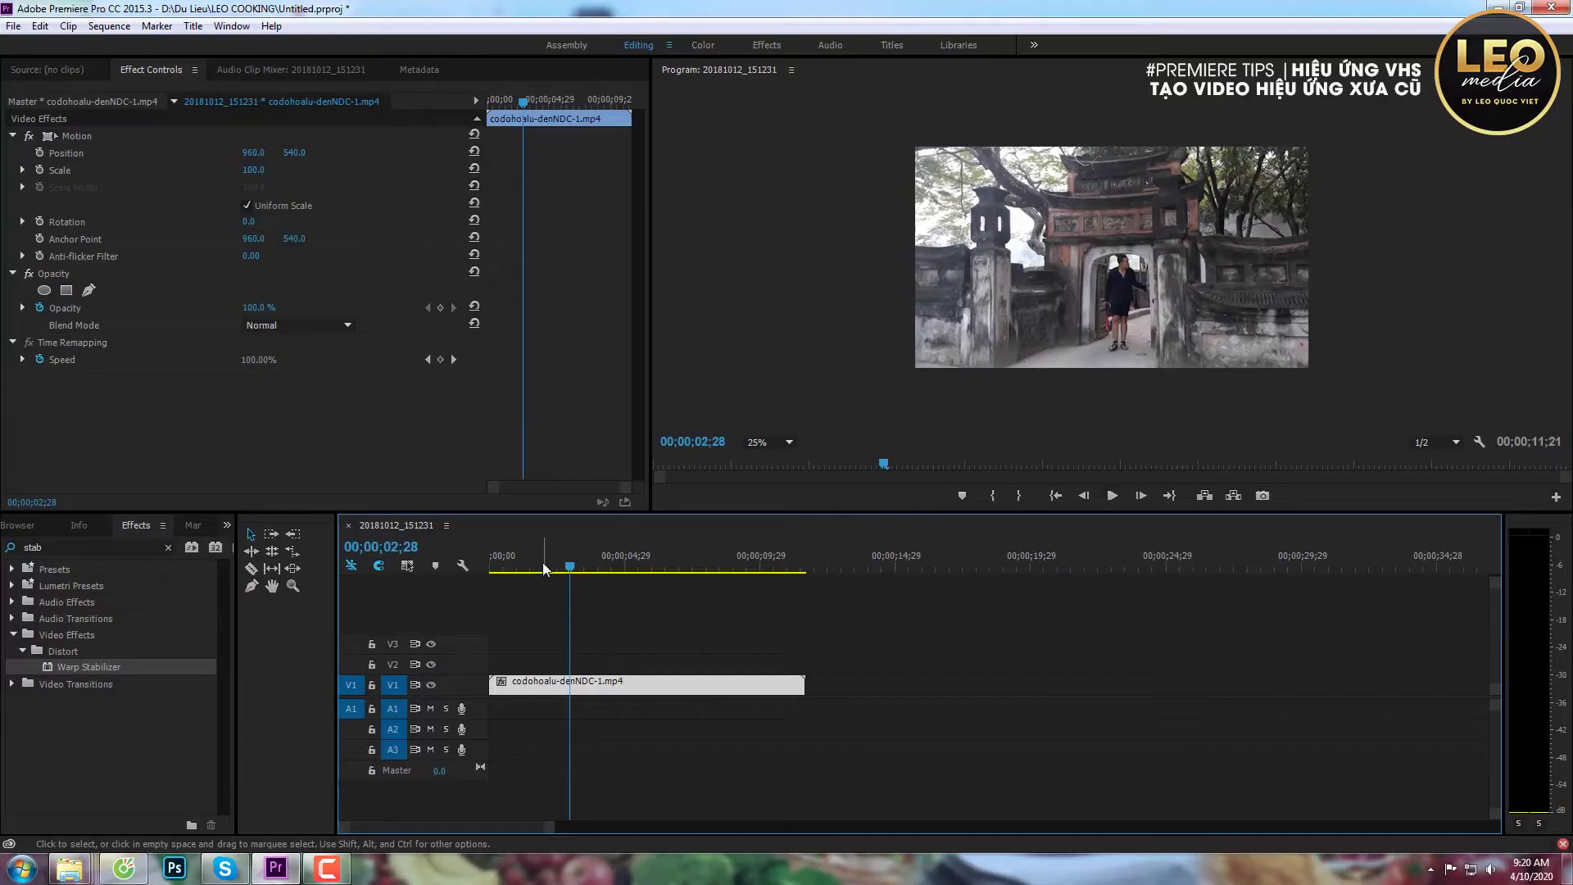
Scrub through the temple clip to preview it, then return to the sequence start
{"action": "mouse_move", "coordinate": [571, 565]}
{"action": "left_mouse_down"}
{"action": "mouse_move", "coordinate": [700, 562]}
{"action": "mouse_move", "coordinate": [780, 598]}
{"action": "mouse_move", "coordinate": [527, 623]}
{"action": "mouse_move", "coordinate": [672, 618]}
{"action": "left_mouse_up"}
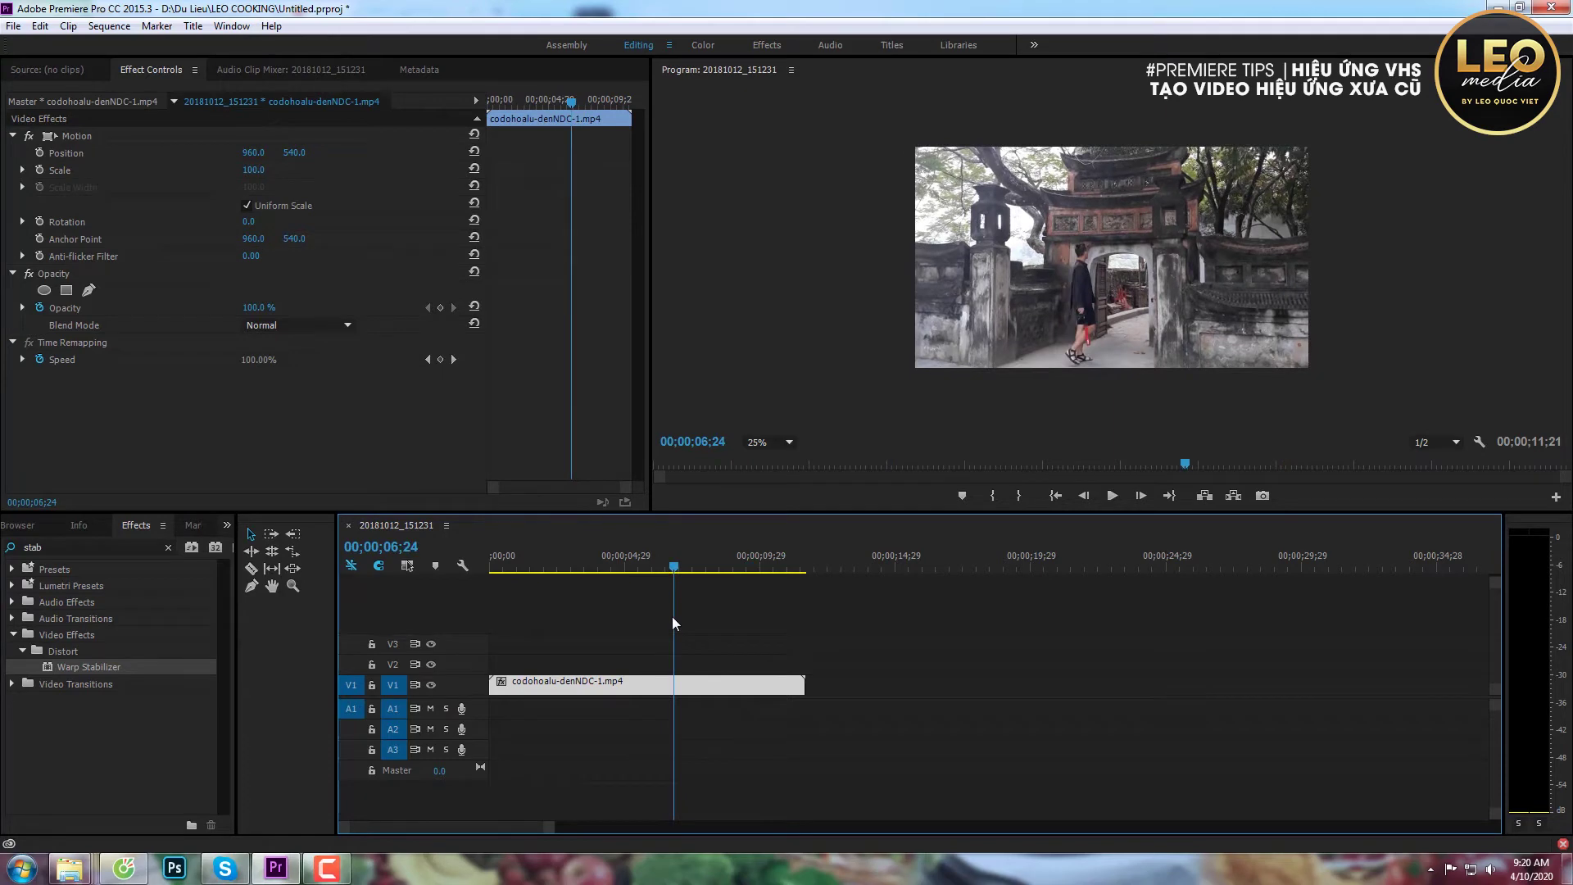
{"action": "key", "text": "Home"}
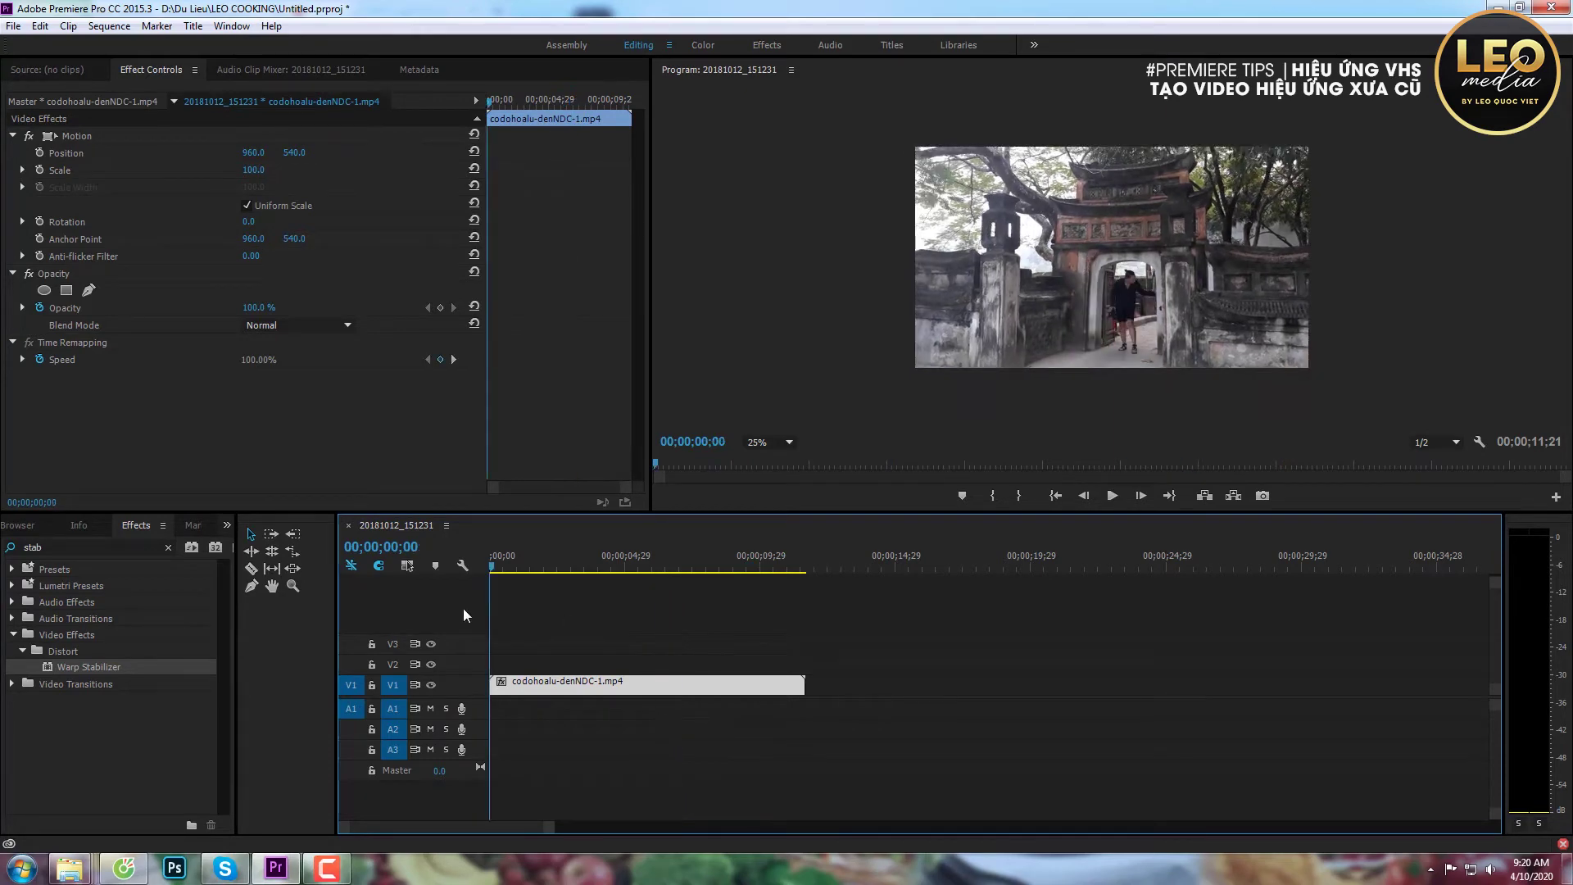
Preview the 4K Dirt vintage dust footage from the Demo folder
{"action": "mouse_move", "coordinate": [69, 867]}
{"action": "left_click", "coordinate": [283, 778]}
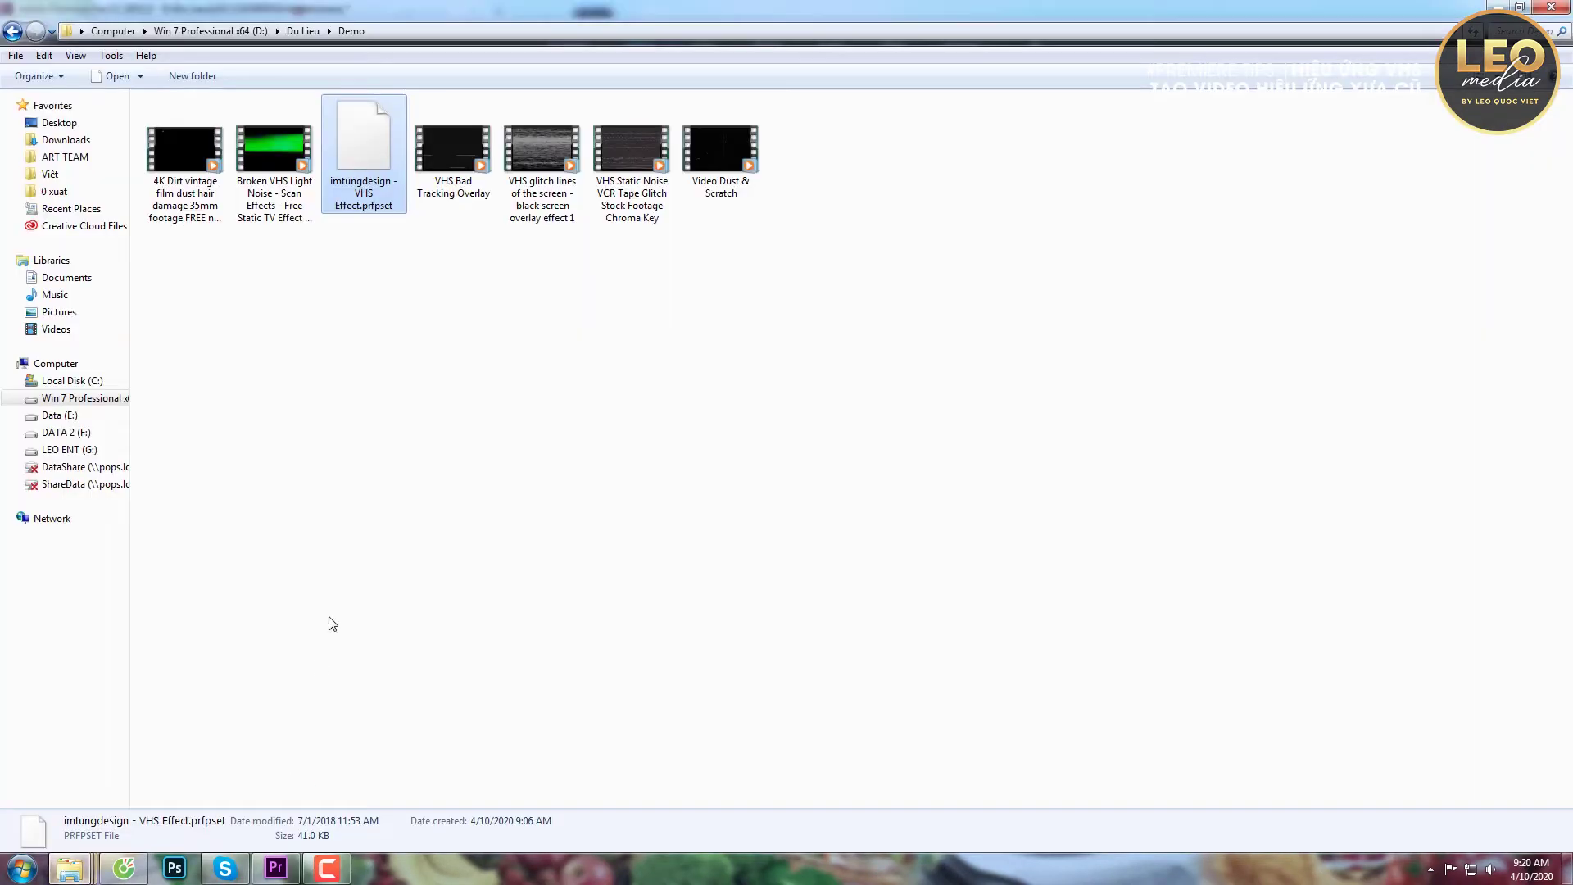
{"action": "double_click", "coordinate": [181, 170]}
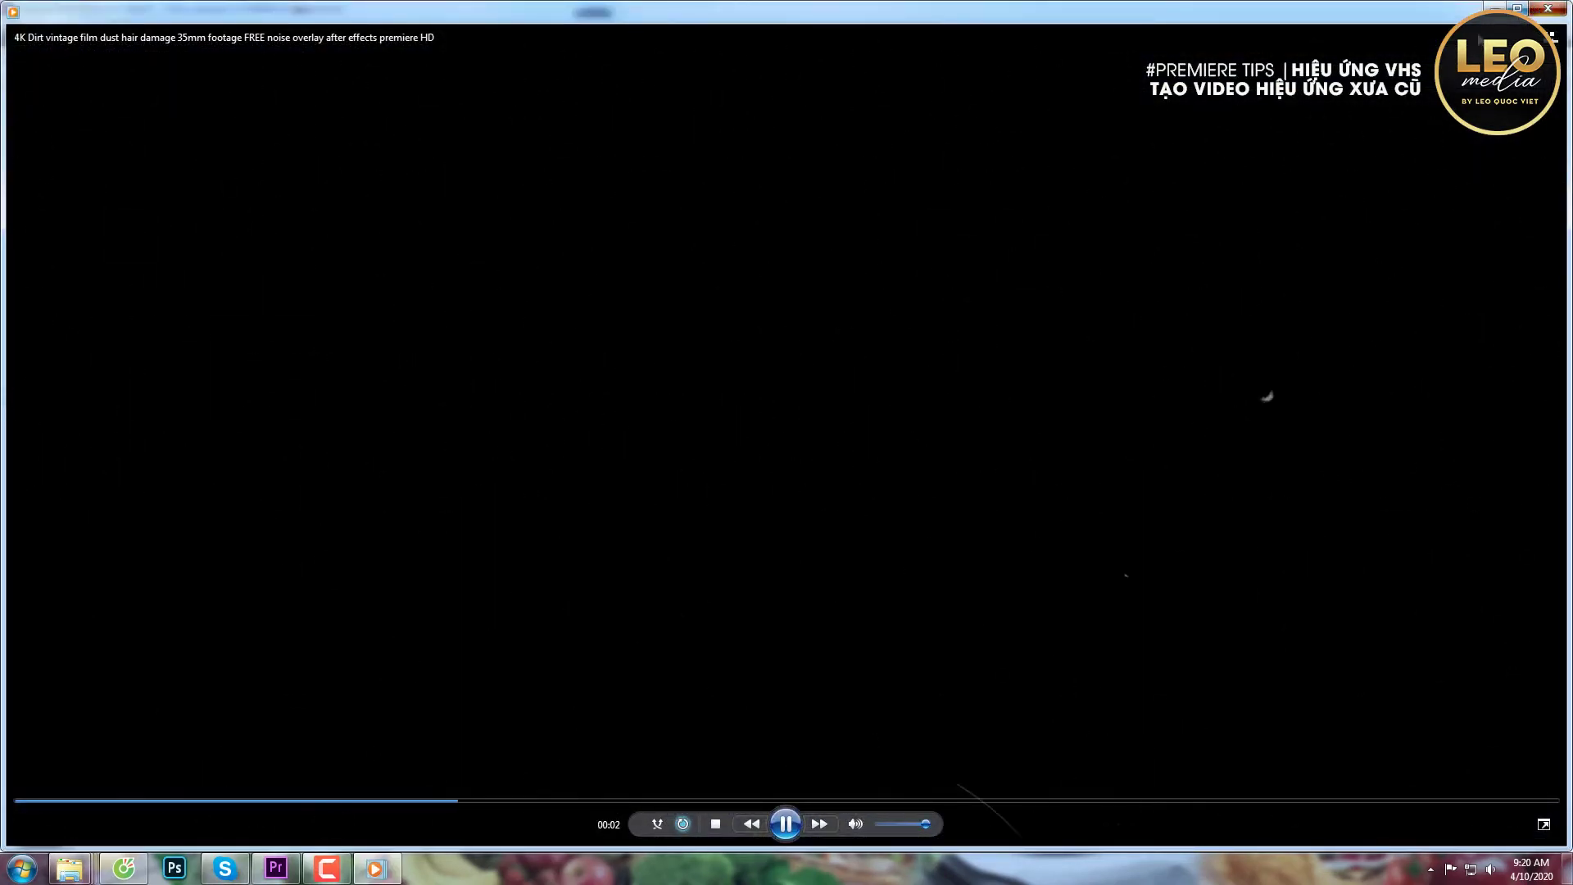
{"action": "left_click", "coordinate": [1518, 9]}
Preview the VHS glitch lines clip and drag it into the Premiere sequence on V2
{"action": "left_click", "coordinate": [532, 153]}
{"action": "double_click", "coordinate": [533, 150]}
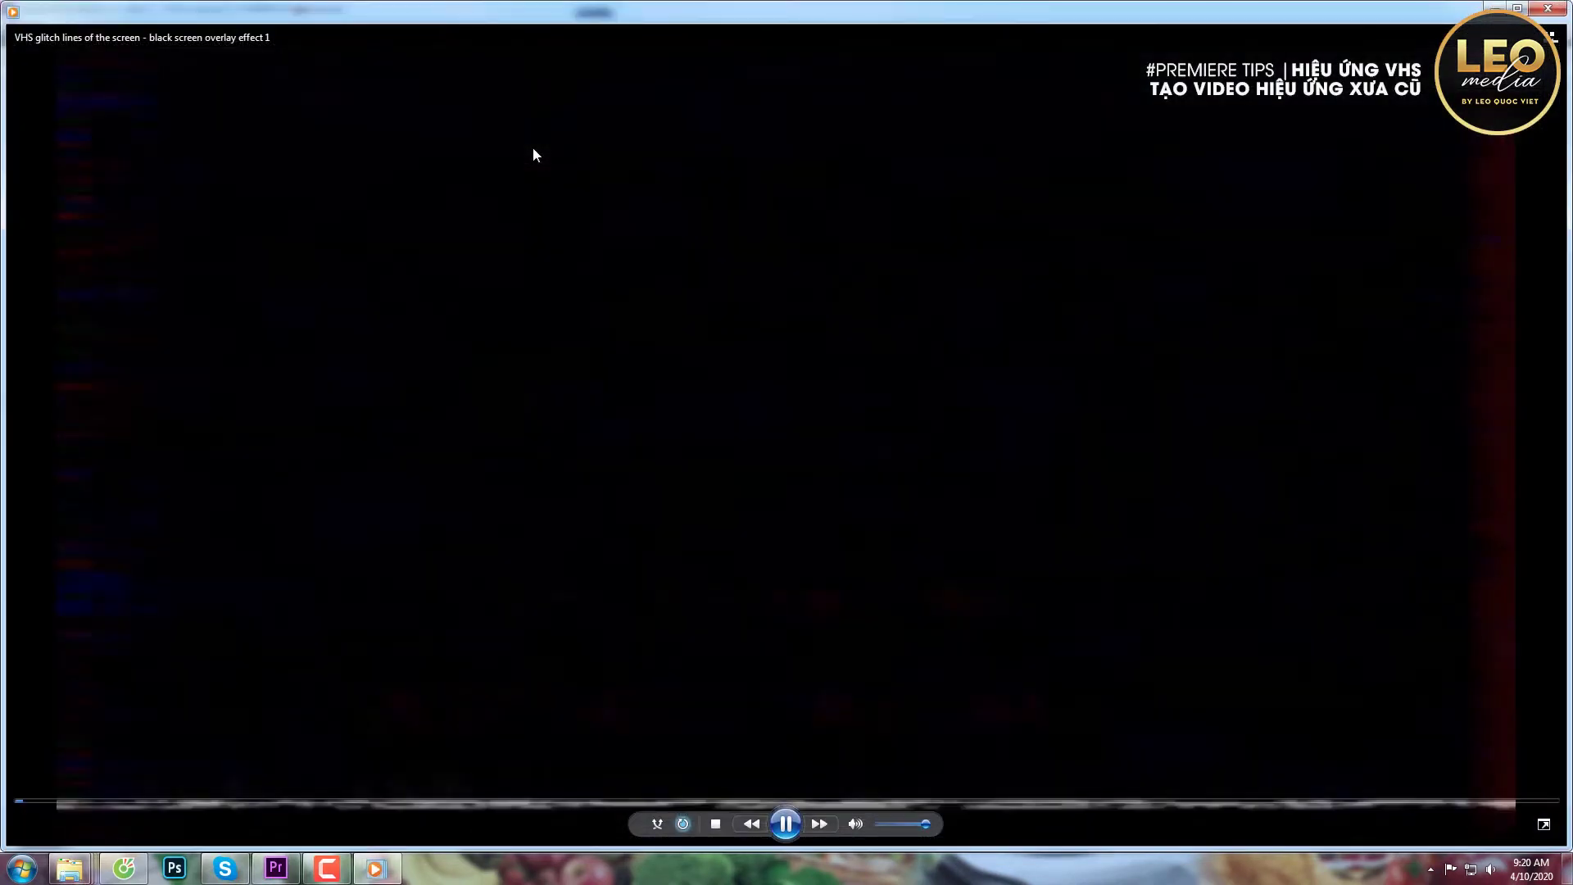
{"action": "left_click", "coordinate": [1551, 11]}
{"action": "mouse_move", "coordinate": [546, 172]}
{"action": "left_mouse_down"}
{"action": "mouse_move", "coordinate": [282, 864]}
{"action": "mouse_move", "coordinate": [513, 666]}
{"action": "left_mouse_up"}
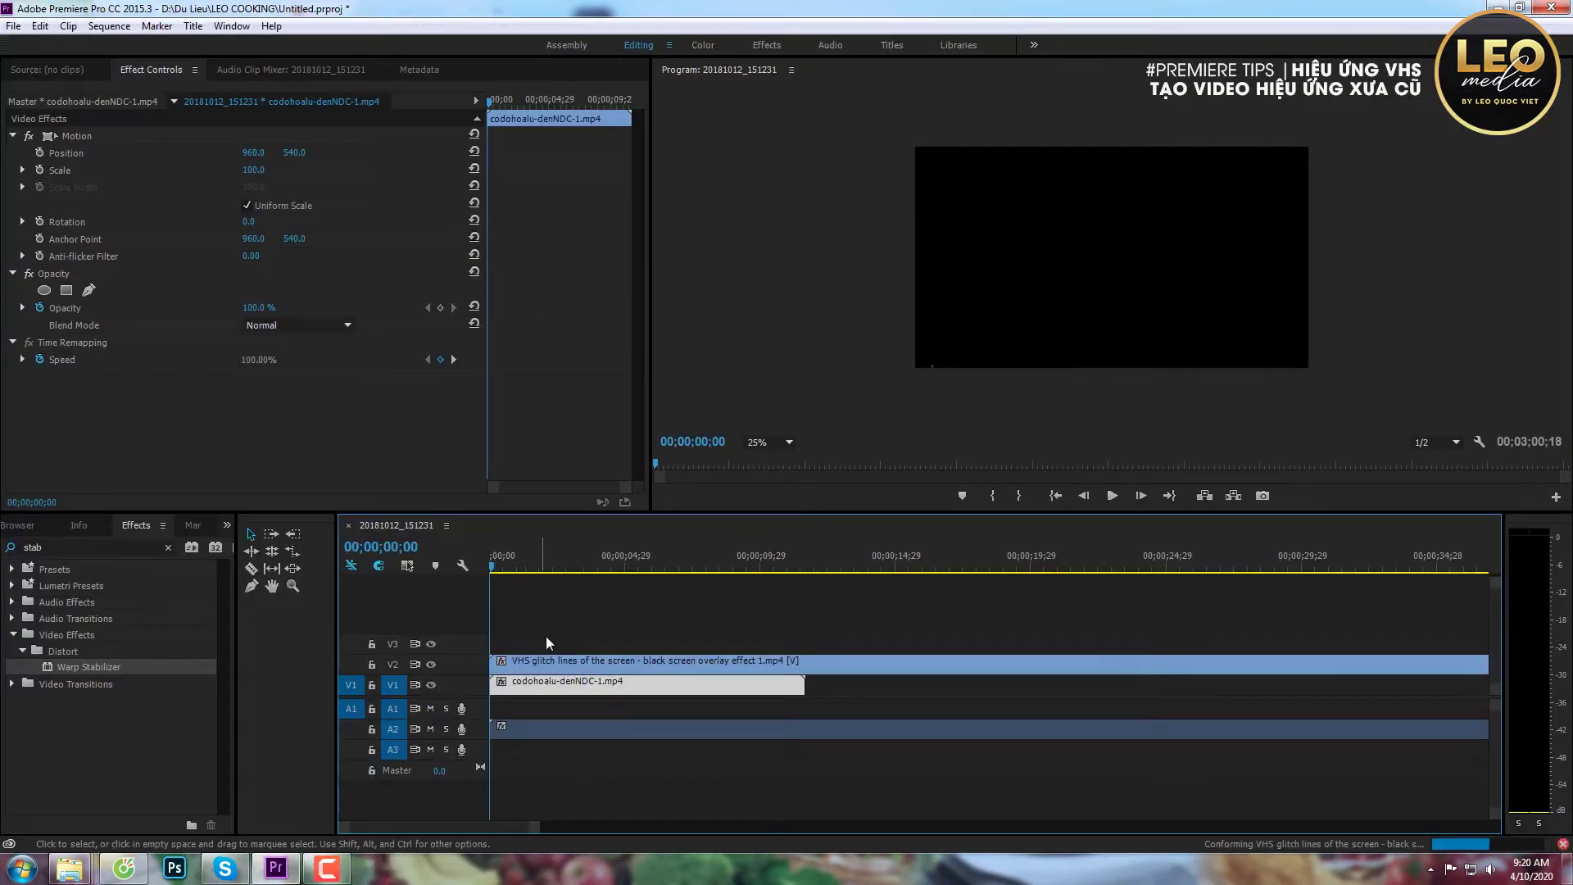
Blend the VHS glitch lines overlay in Screen mode and play back to check it
{"action": "mouse_move", "coordinate": [564, 562]}
{"action": "left_mouse_down"}
{"action": "mouse_move", "coordinate": [633, 564]}
{"action": "mouse_move", "coordinate": [520, 569]}
{"action": "left_mouse_up"}
{"action": "left_click", "coordinate": [592, 660]}
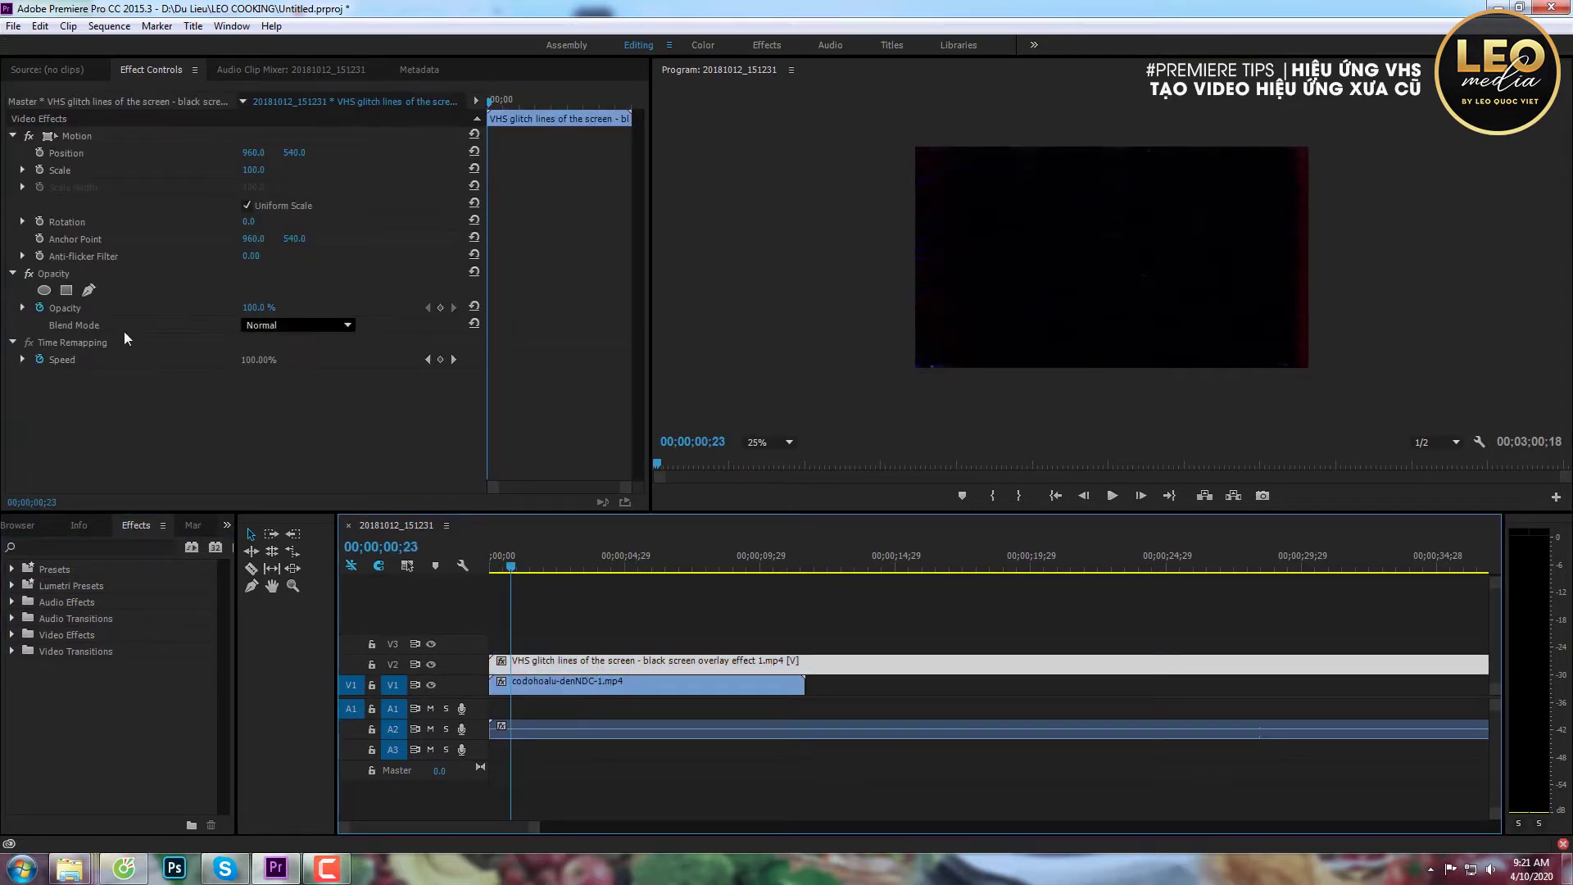
{"action": "left_click", "coordinate": [271, 326]}
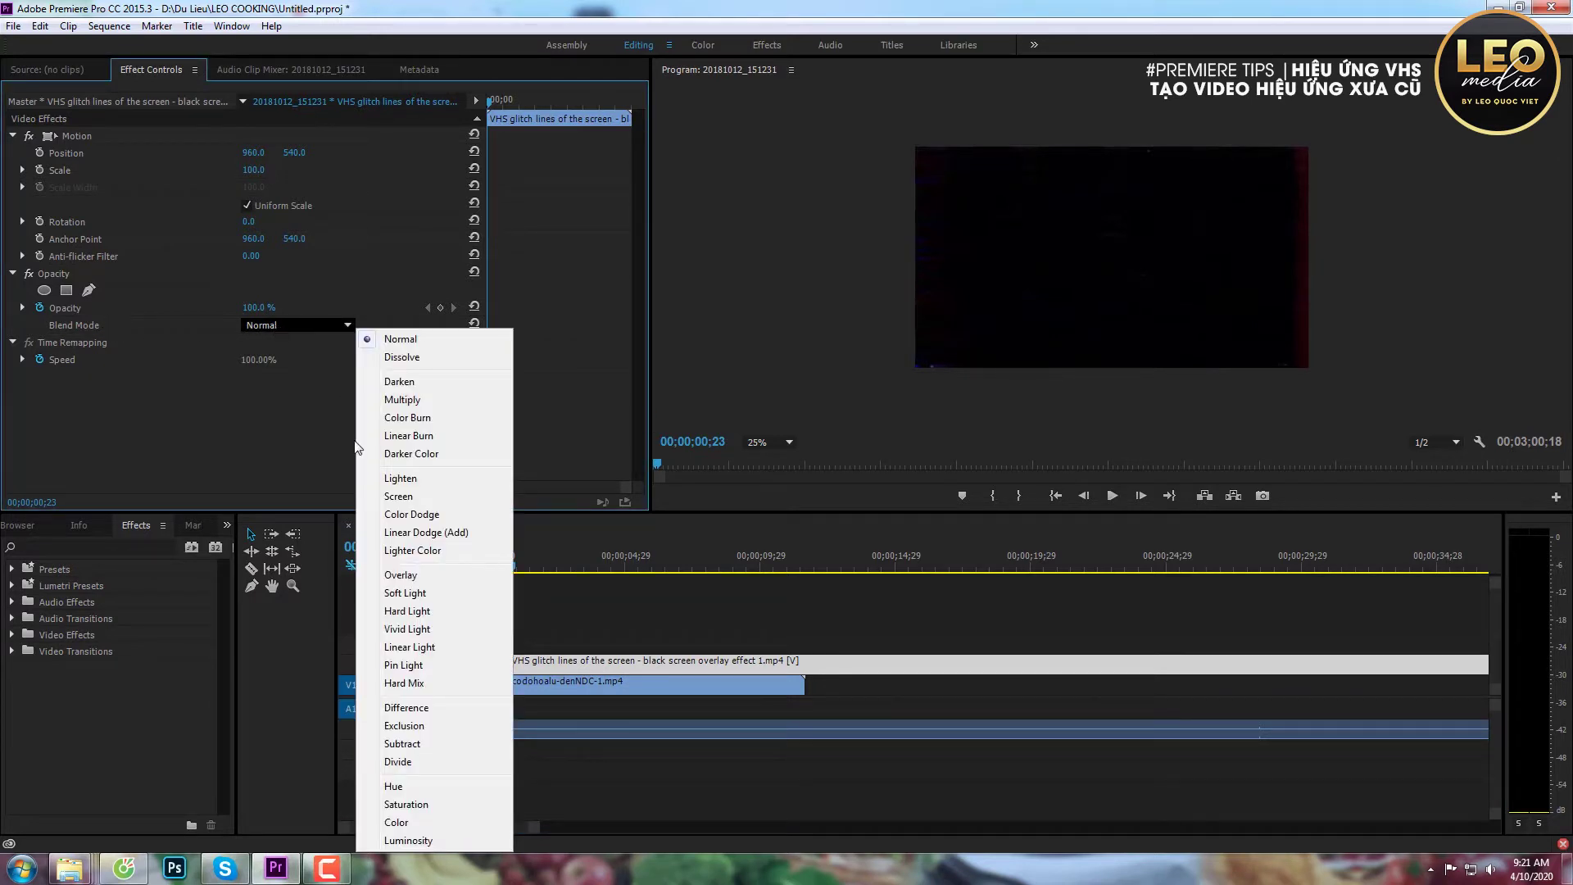
{"action": "left_click", "coordinate": [399, 497]}
{"action": "key", "text": "space"}
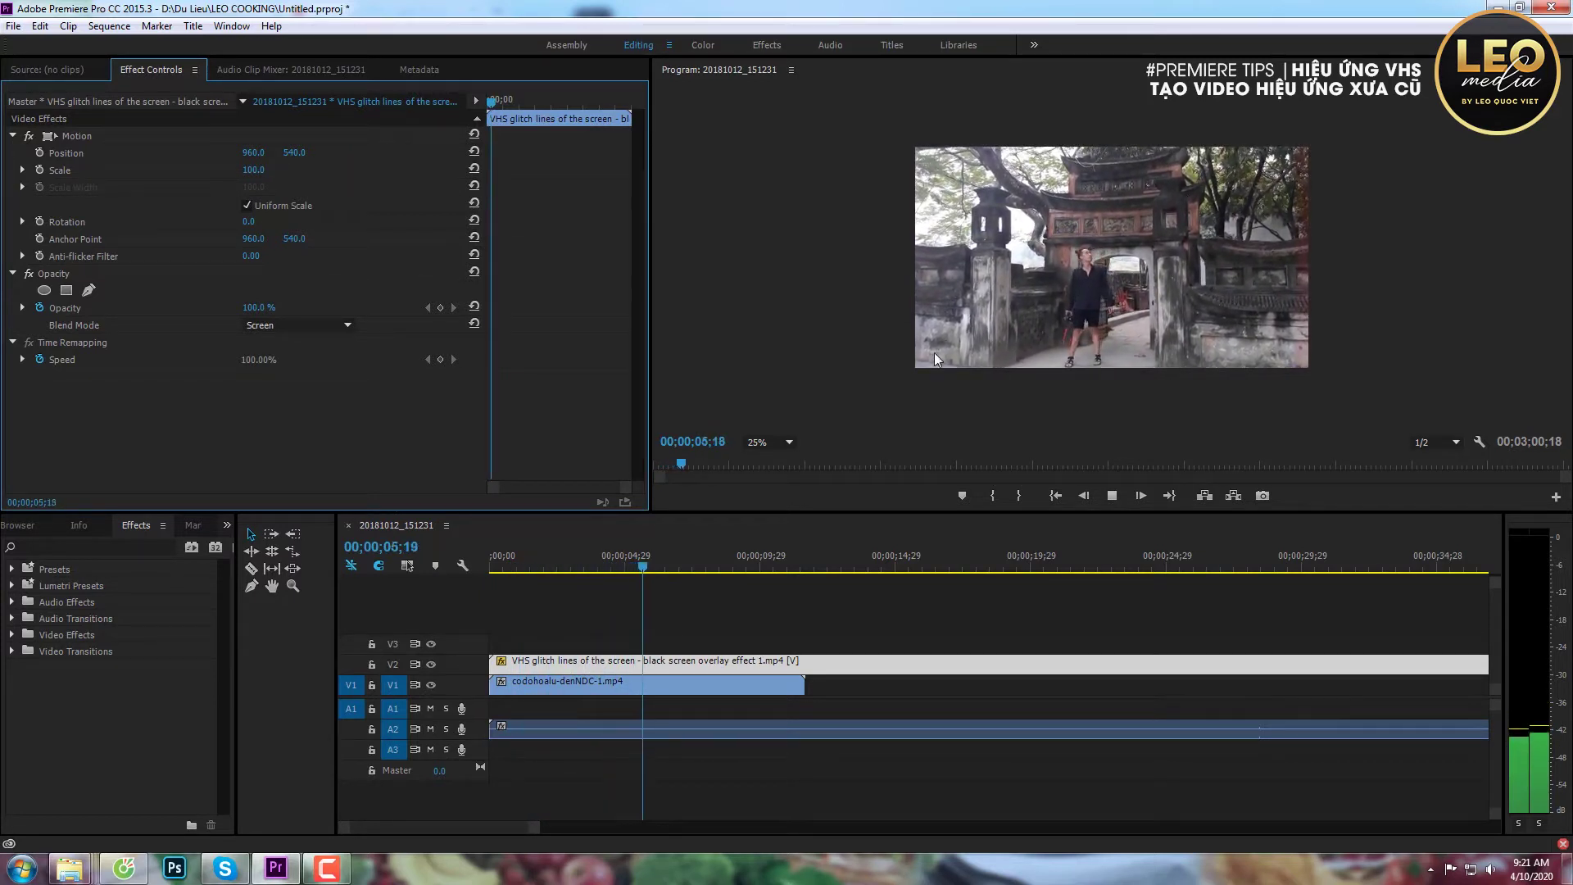
{"action": "key", "text": "space"}
Delete the glitch lines overlay from V2 and its audio from A2
{"action": "left_click", "coordinate": [590, 662]}
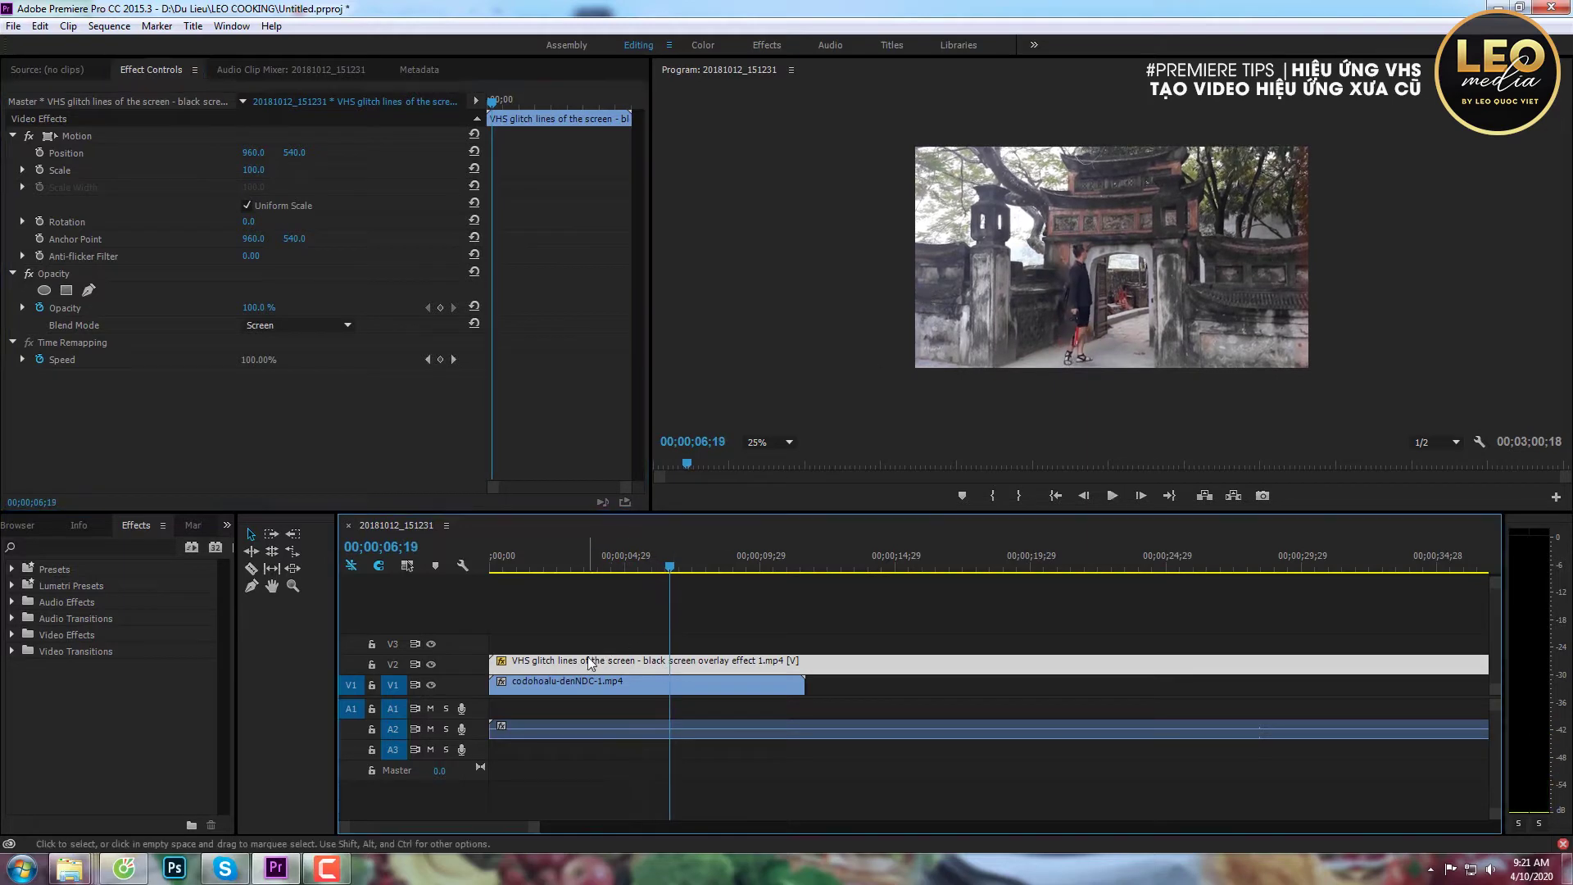
{"action": "key", "text": "Delete"}
{"action": "left_click", "coordinate": [589, 729]}
{"action": "key", "text": "Delete"}
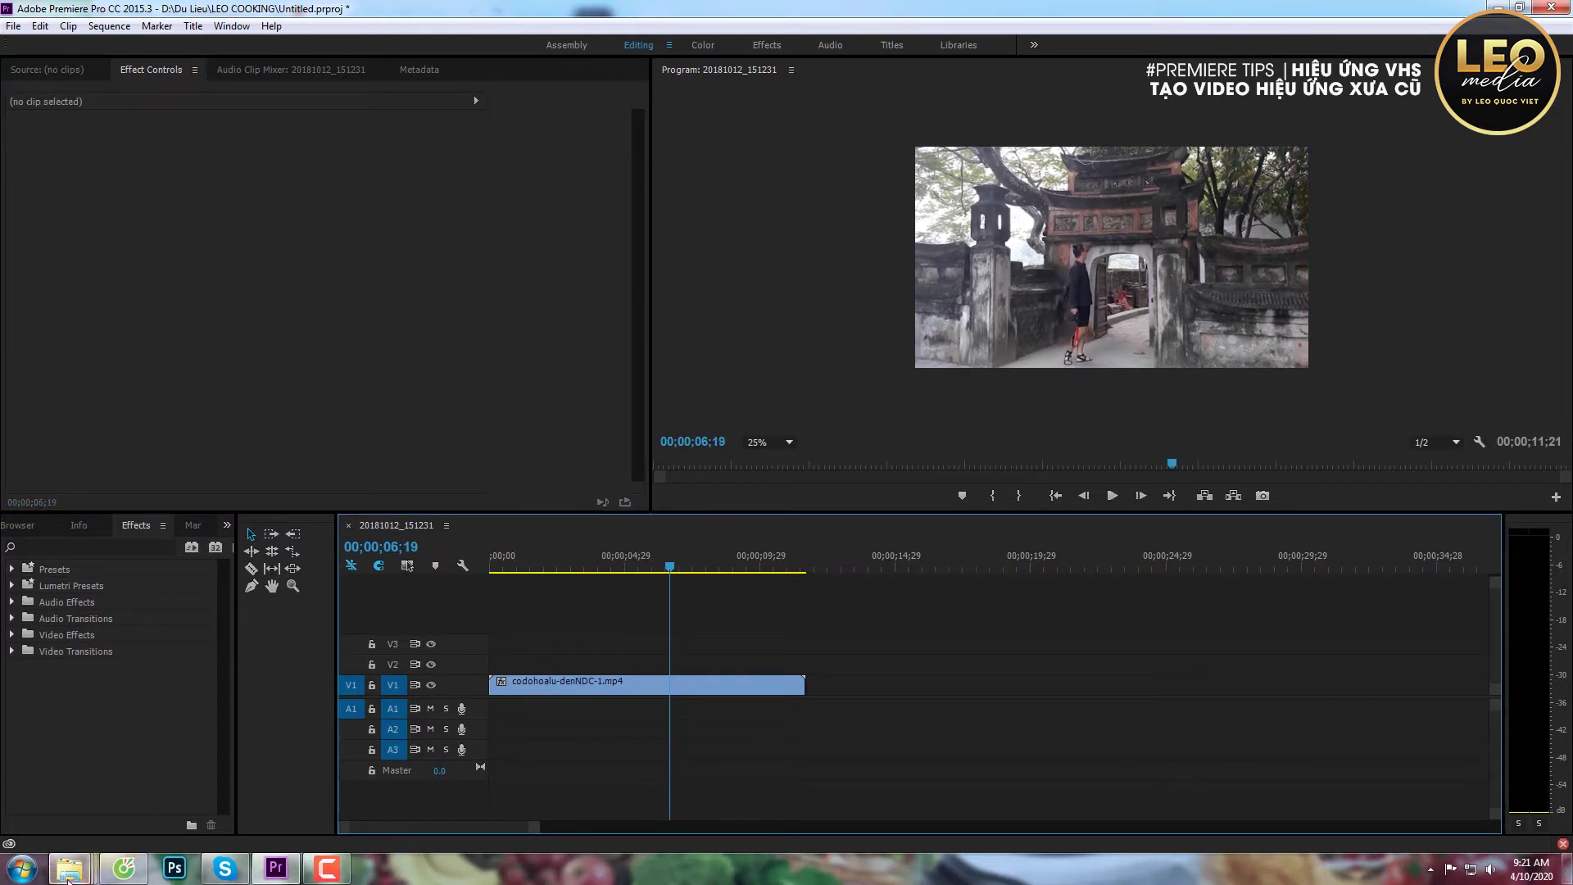
Preview the VHS Static Noise clip from the Demo folder
{"action": "mouse_move", "coordinate": [70, 869]}
{"action": "left_click", "coordinate": [291, 787]}
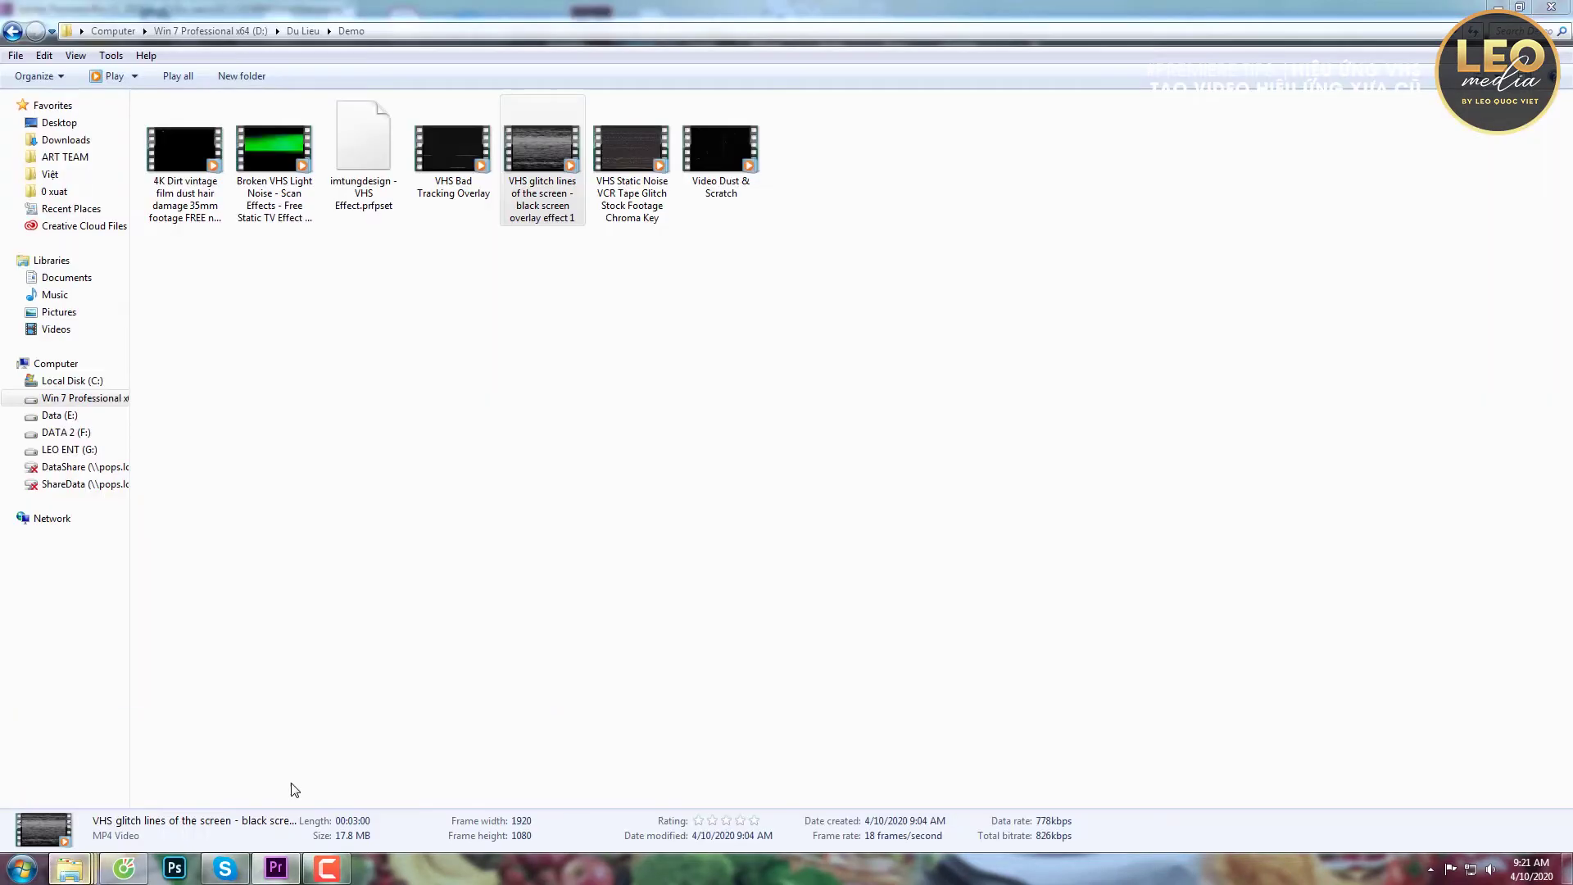
{"action": "left_click", "coordinate": [633, 154]}
{"action": "double_click", "coordinate": [634, 158]}
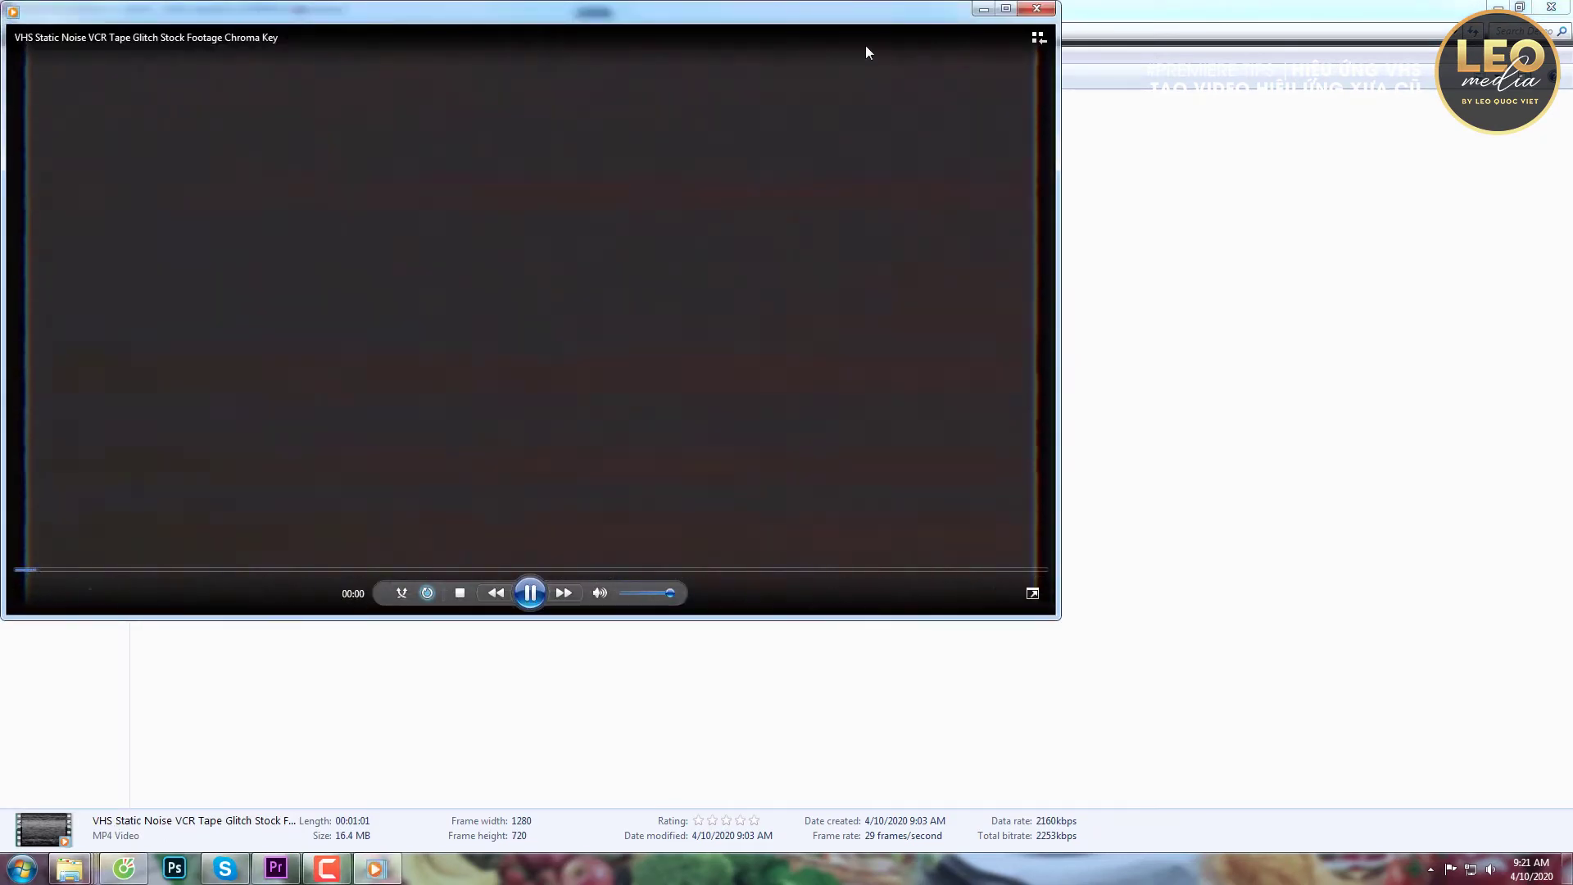
{"action": "left_click", "coordinate": [1037, 8]}
Preview the Video Dust & Scratch clip and drag it toward Premiere Pro
{"action": "left_click", "coordinate": [695, 172]}
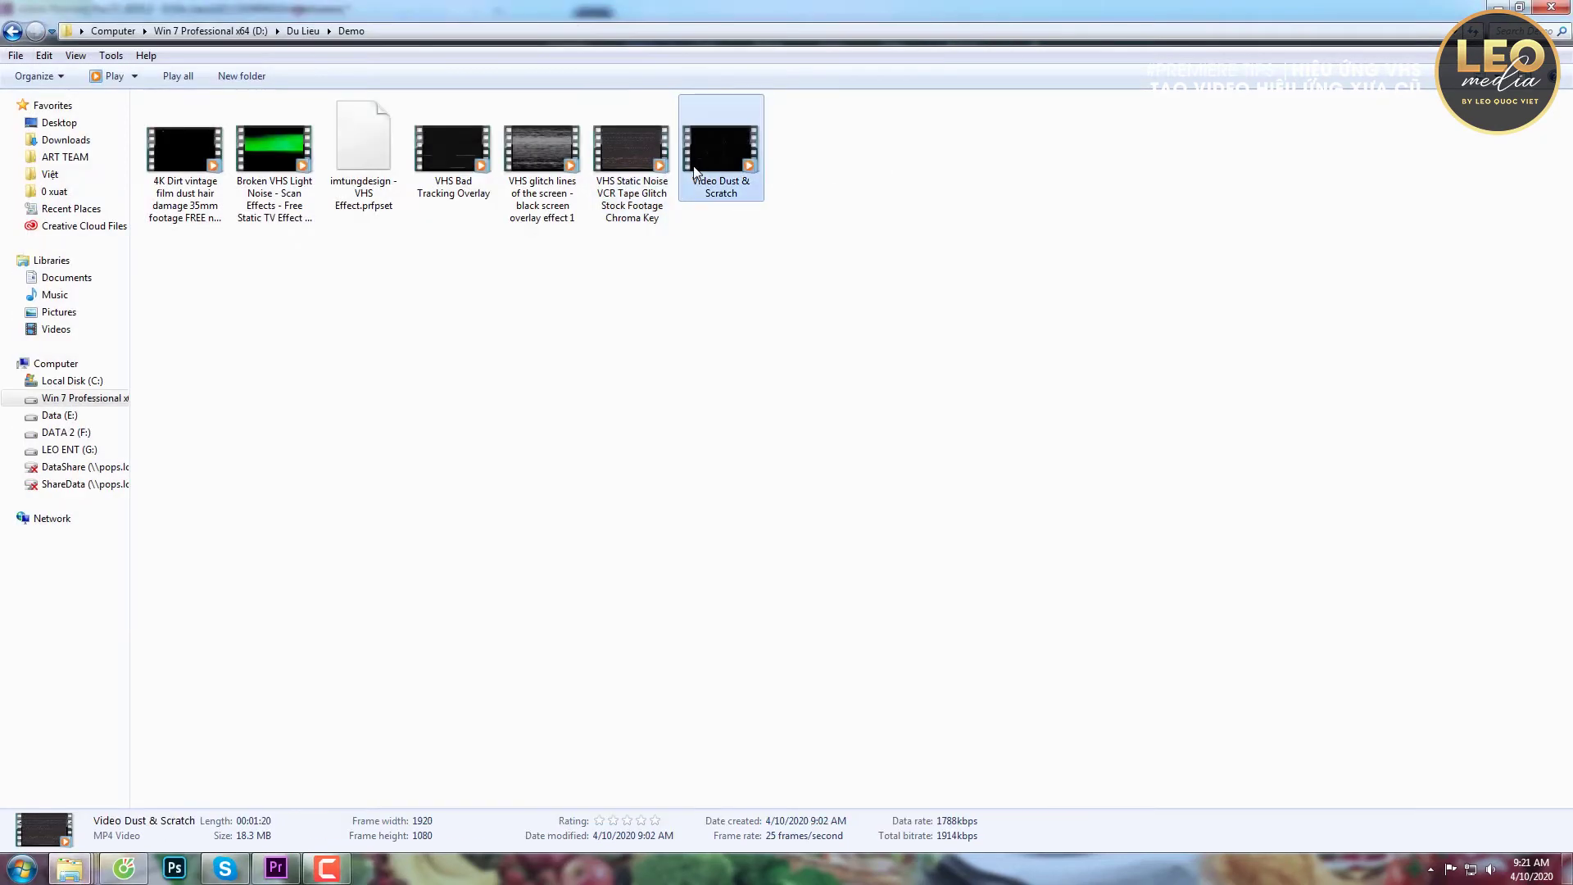
{"action": "double_click", "coordinate": [694, 172]}
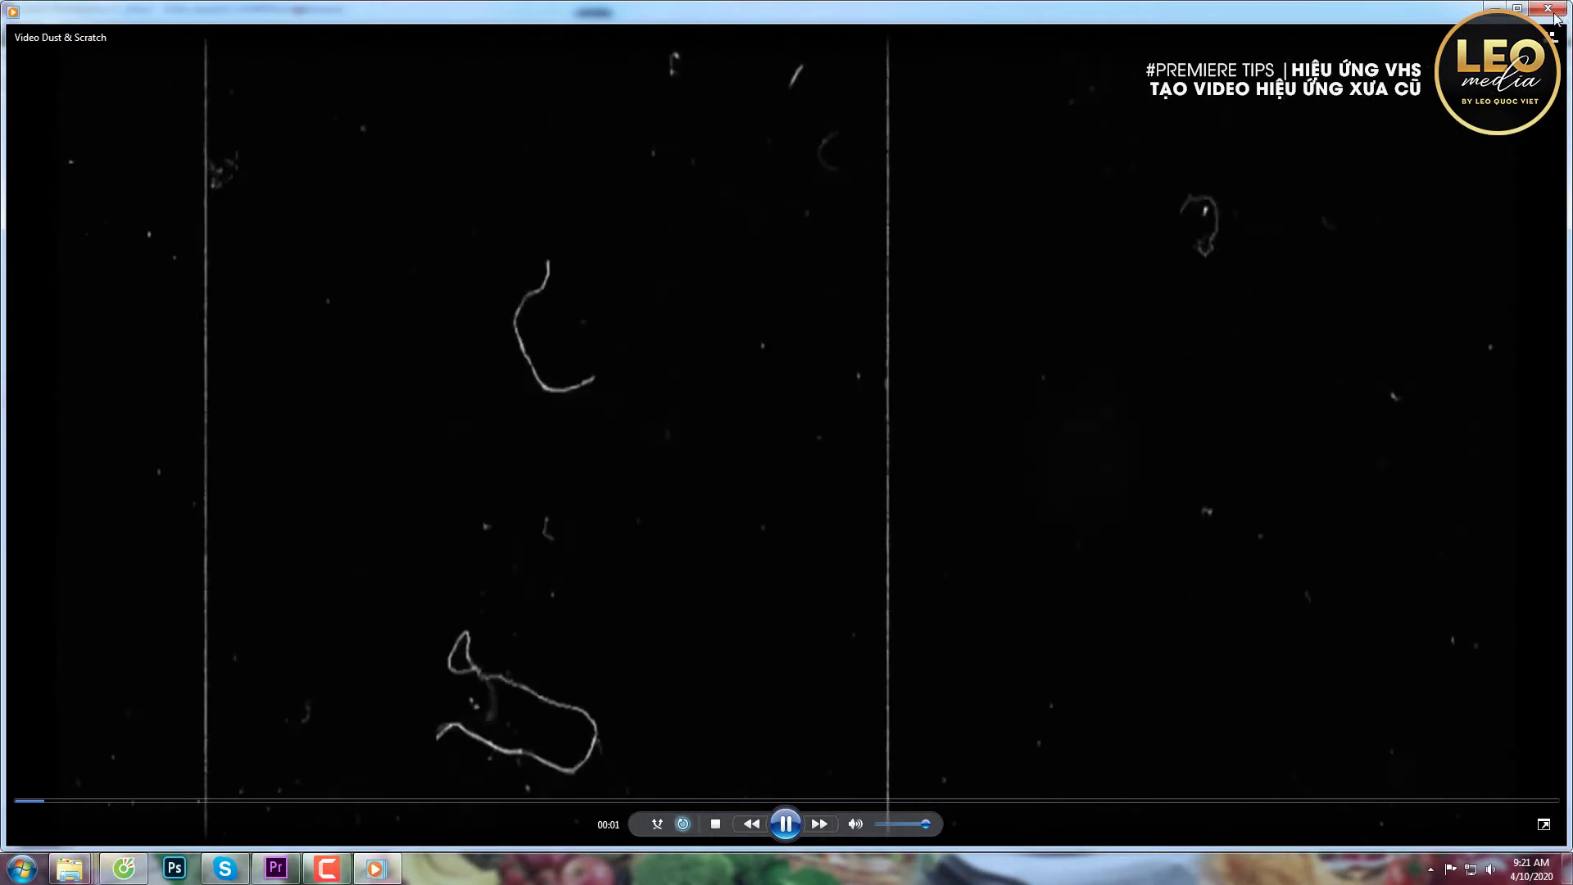
{"action": "left_click", "coordinate": [1551, 10]}
{"action": "mouse_move", "coordinate": [721, 148]}
{"action": "left_mouse_down"}
{"action": "mouse_move", "coordinate": [270, 864]}
{"action": "mouse_move", "coordinate": [491, 667]}
{"action": "mouse_move", "coordinate": [855, 698]}
{"action": "mouse_move", "coordinate": [472, 687]}
{"action": "left_mouse_up"}
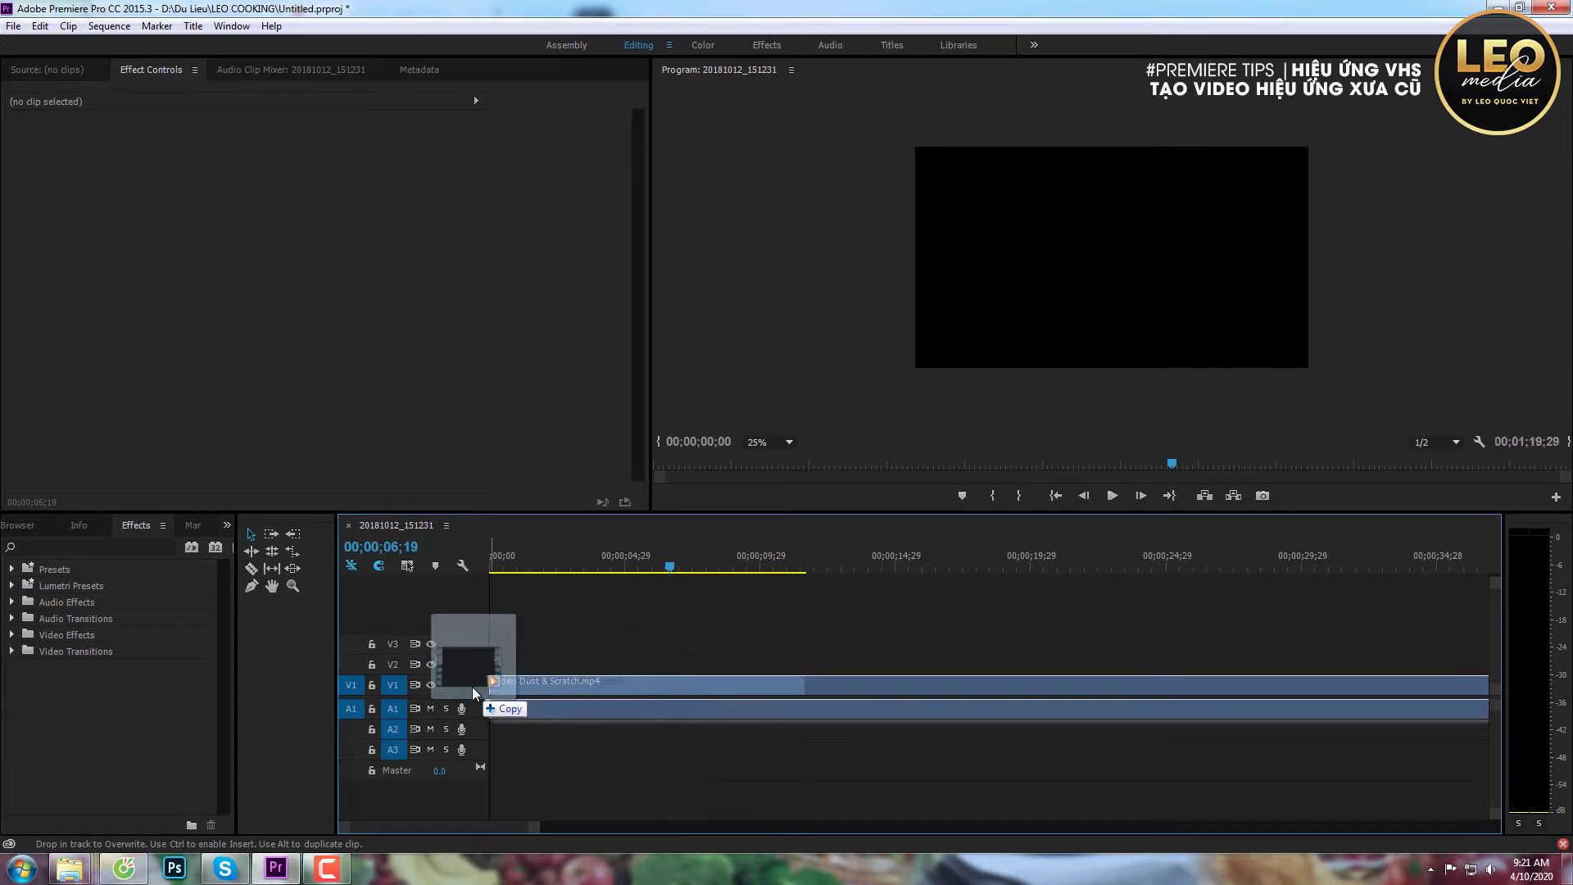
Place Video Dust & Scratch on V2 at the start, blend it in Screen mode, and play back
{"action": "left_click_drag", "start_coordinate": [472, 686], "coordinate": [475, 660]}
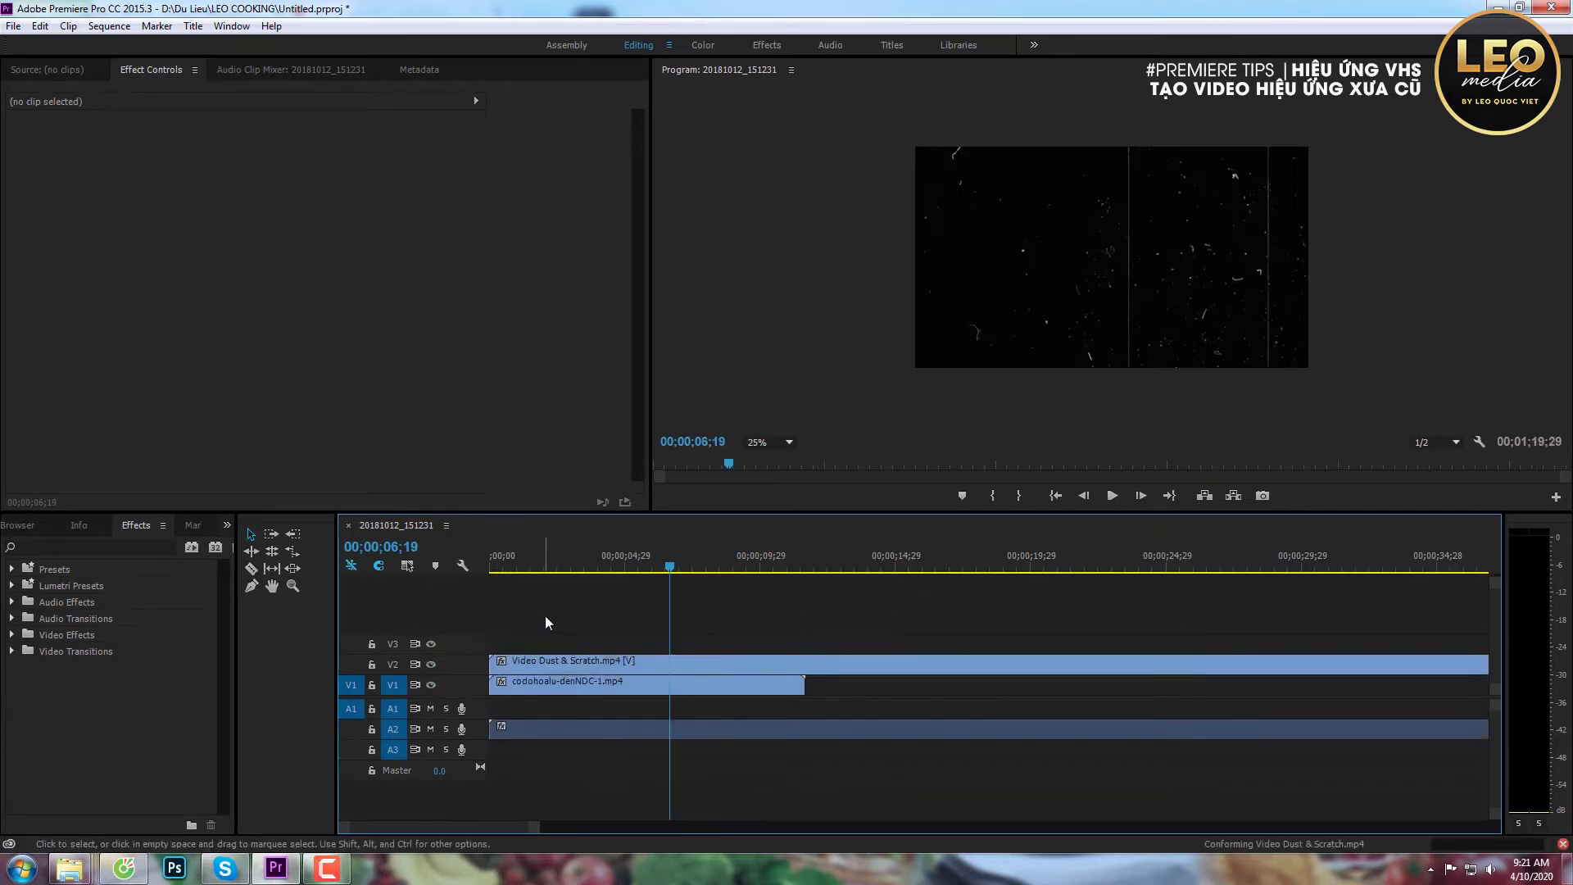
{"action": "key", "text": "Home"}
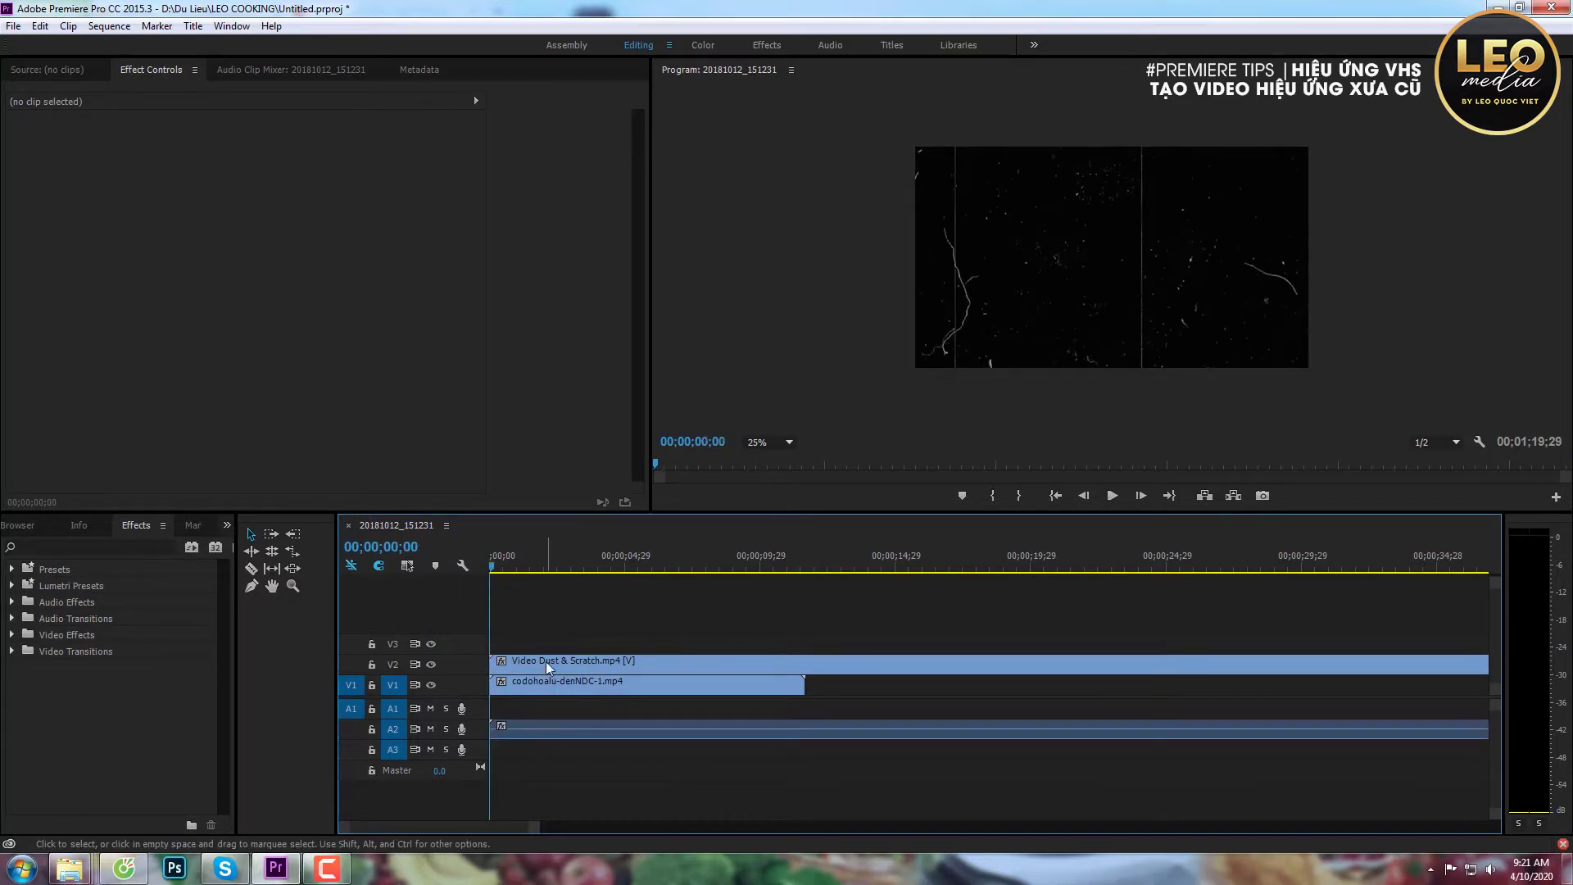
{"action": "left_click", "coordinate": [546, 661]}
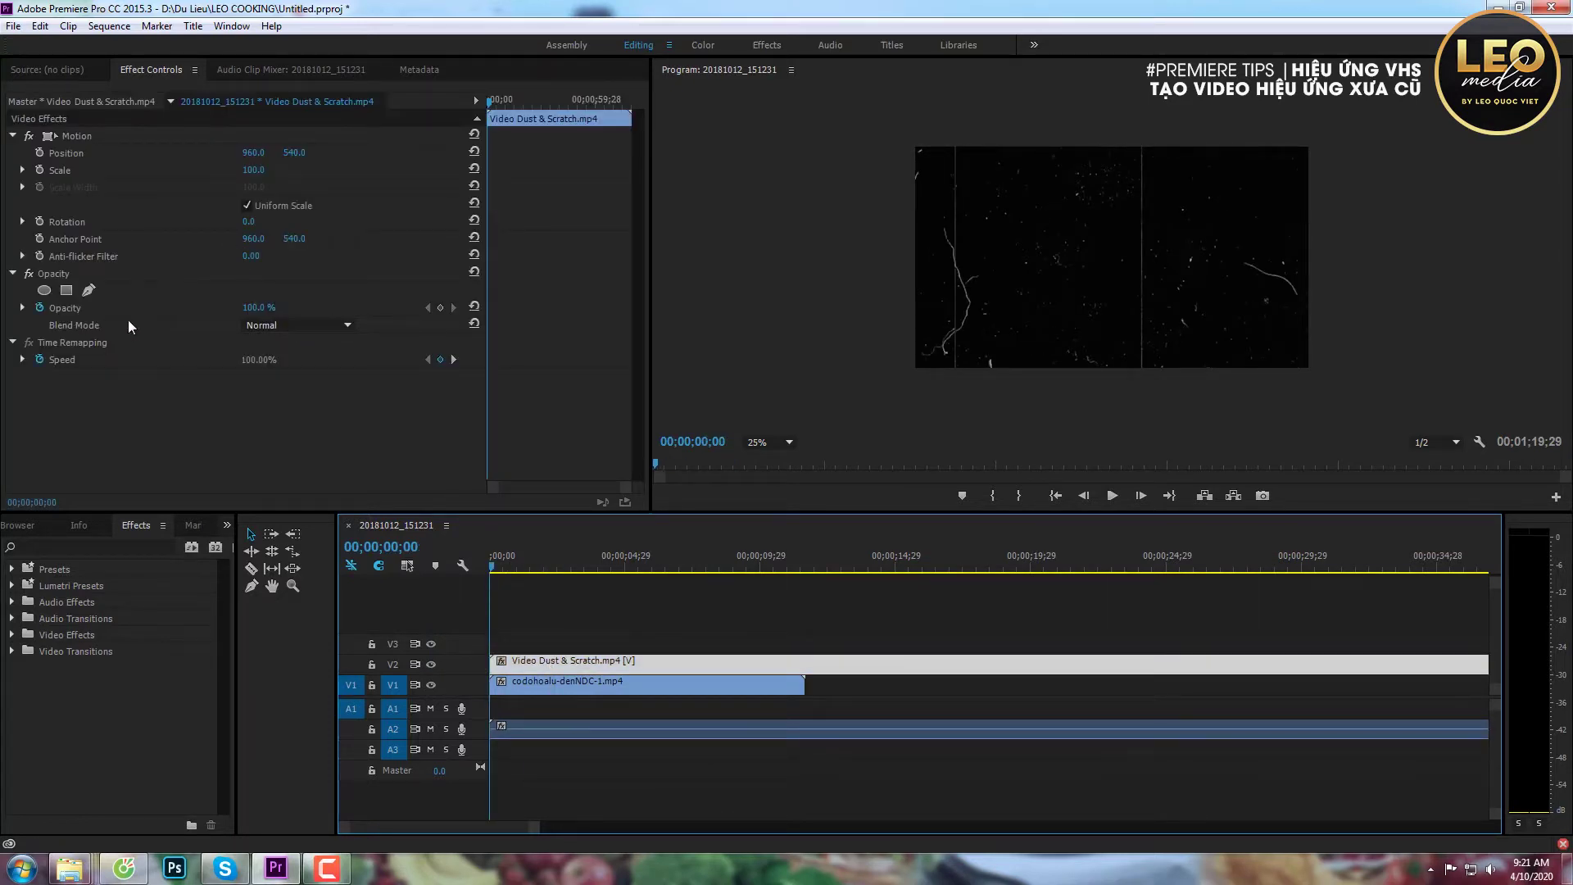
{"action": "left_click", "coordinate": [287, 326]}
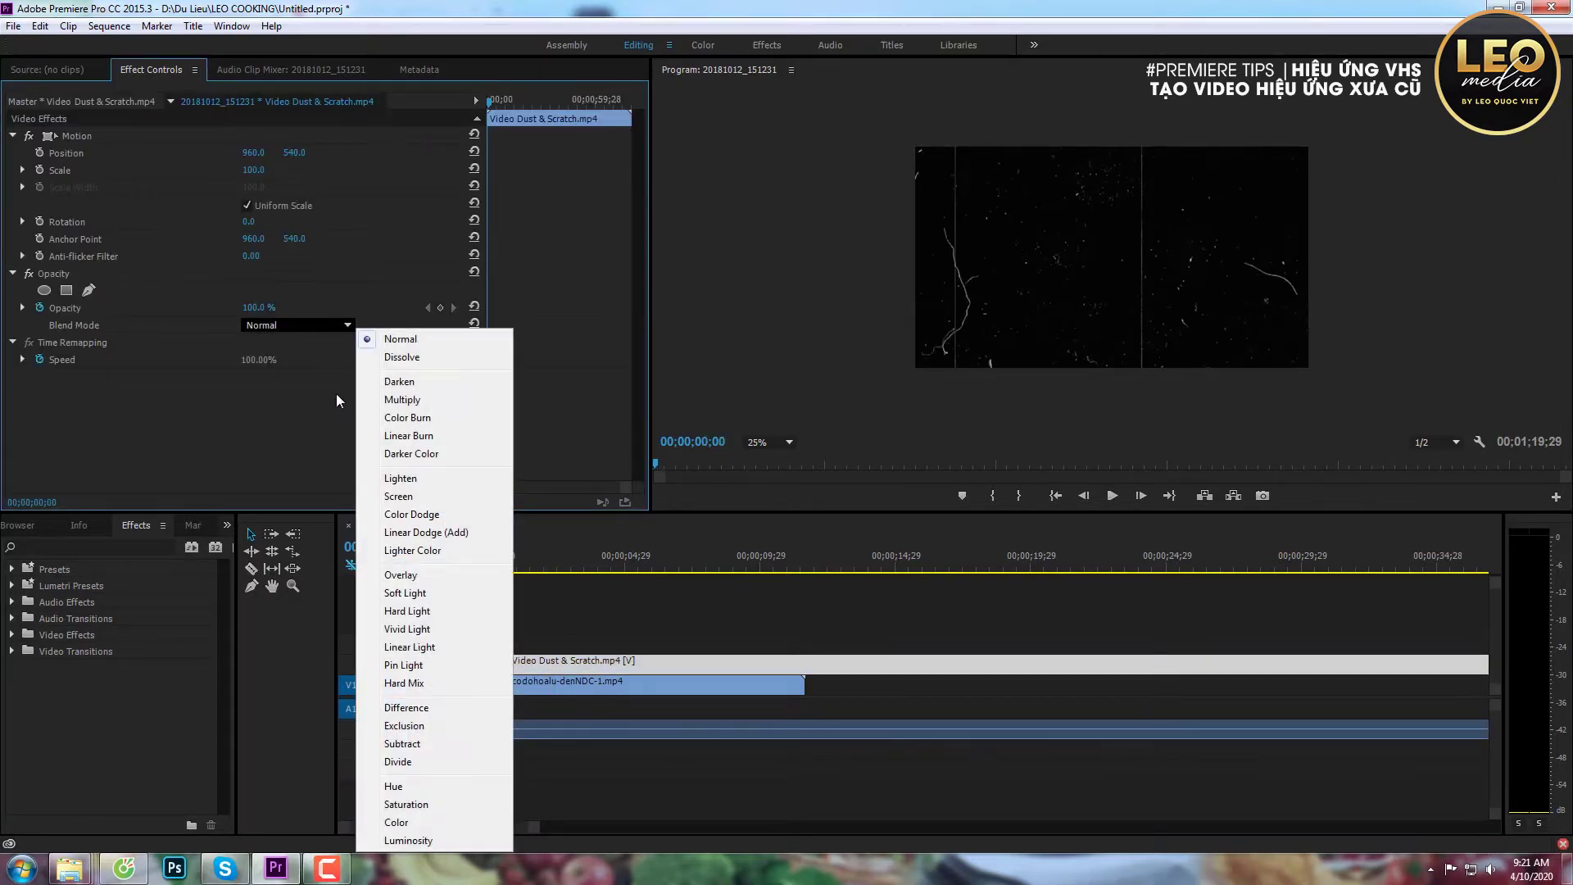
{"action": "left_click", "coordinate": [403, 496]}
{"action": "key", "text": "space"}
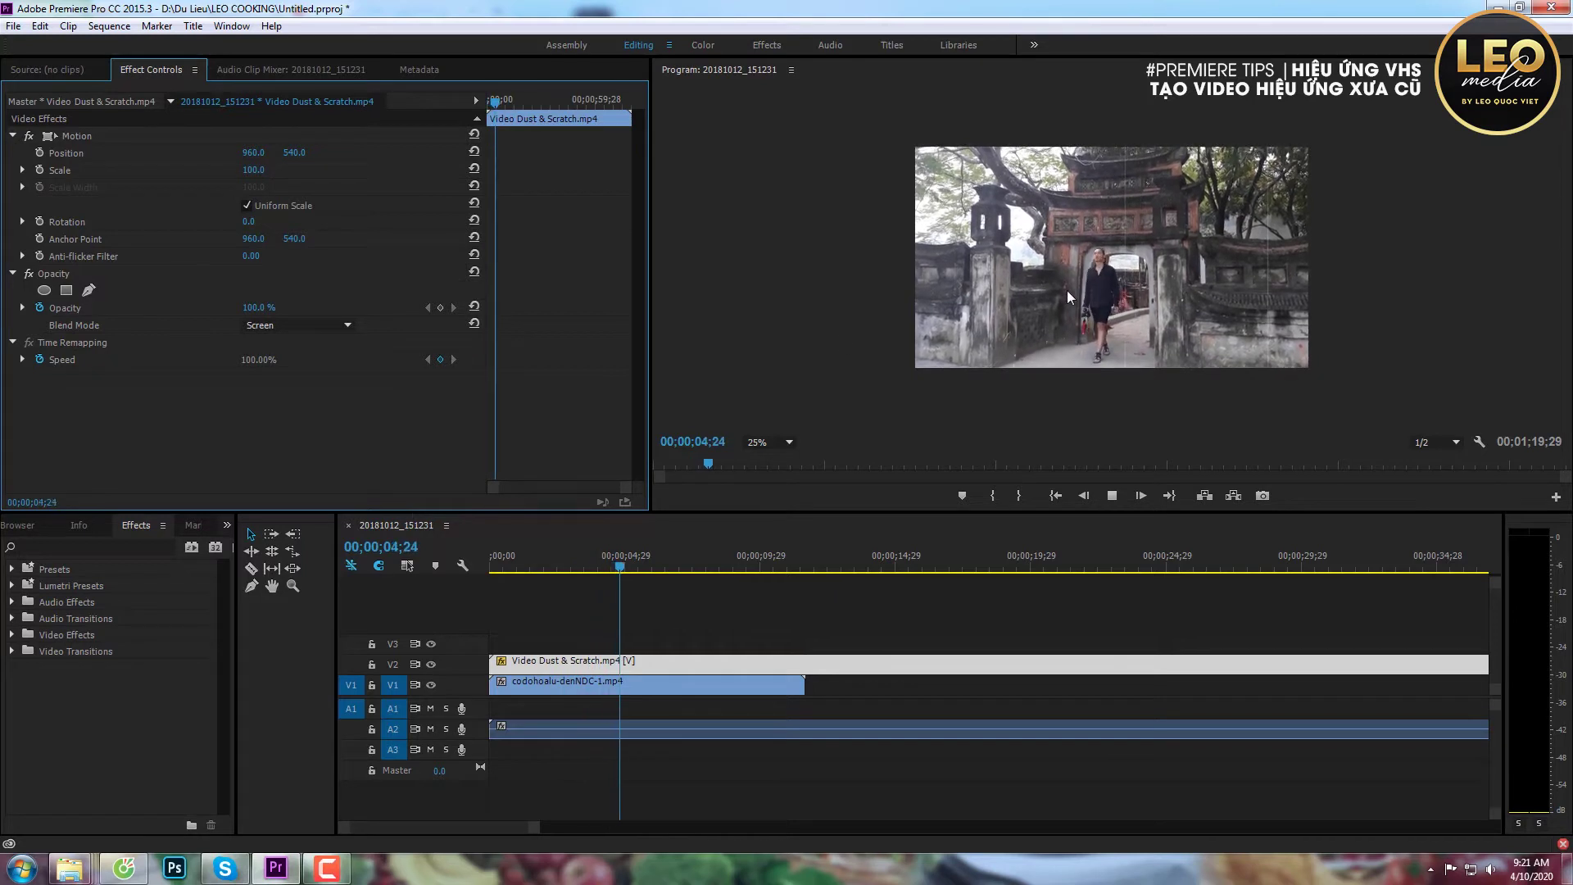
{"action": "key", "text": "space"}
{"action": "left_click", "coordinate": [666, 690]}
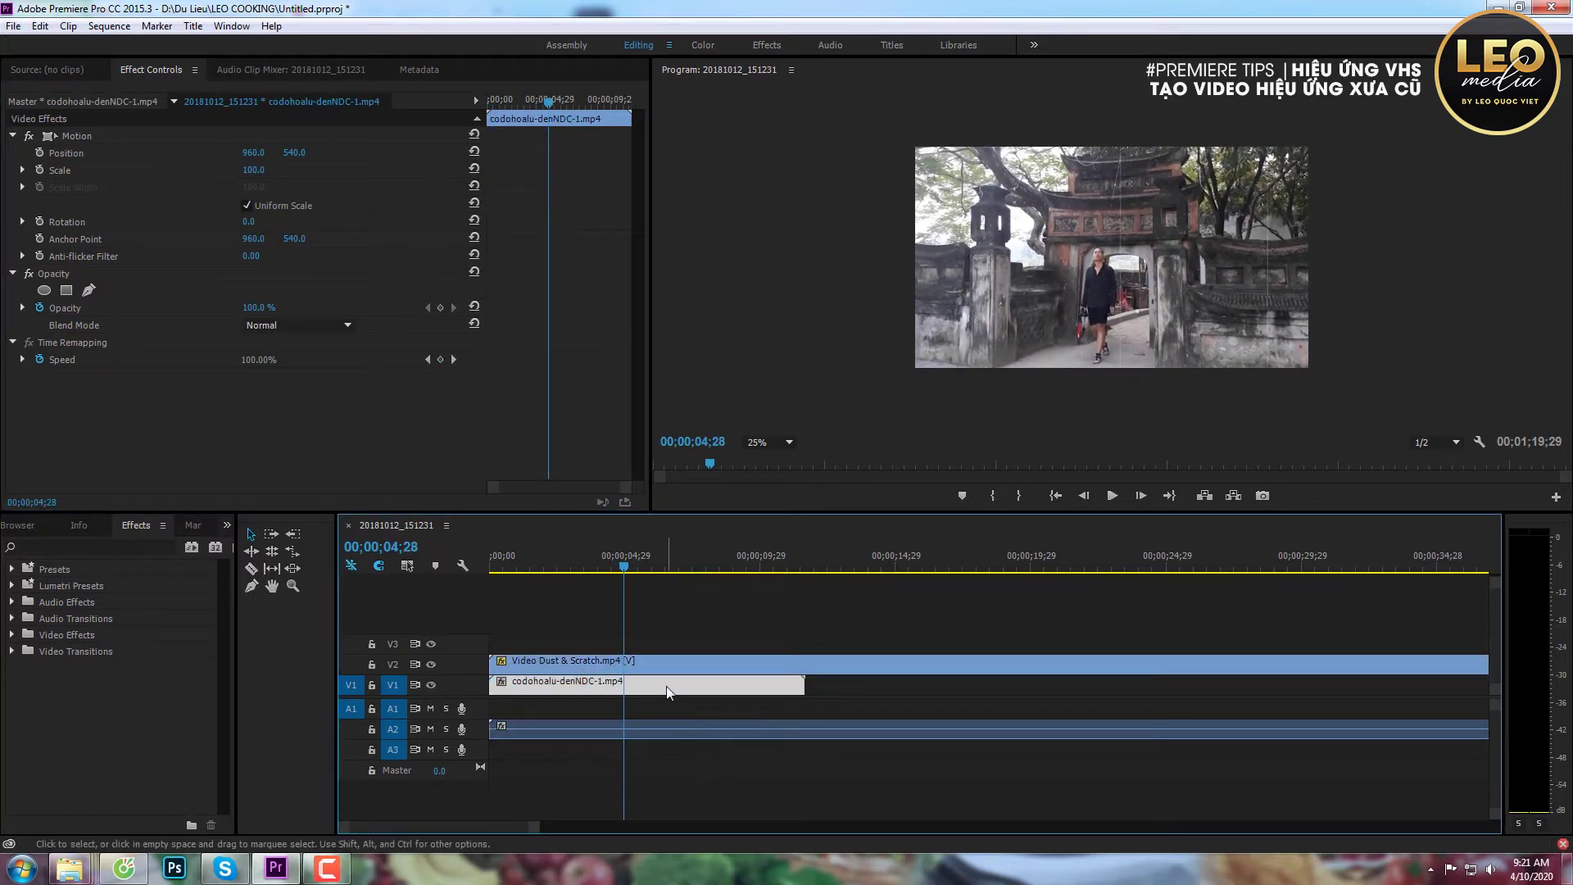
Apply the Tint effect to the temple clip on V1, making it black and white
{"action": "left_click", "coordinate": [76, 545]}
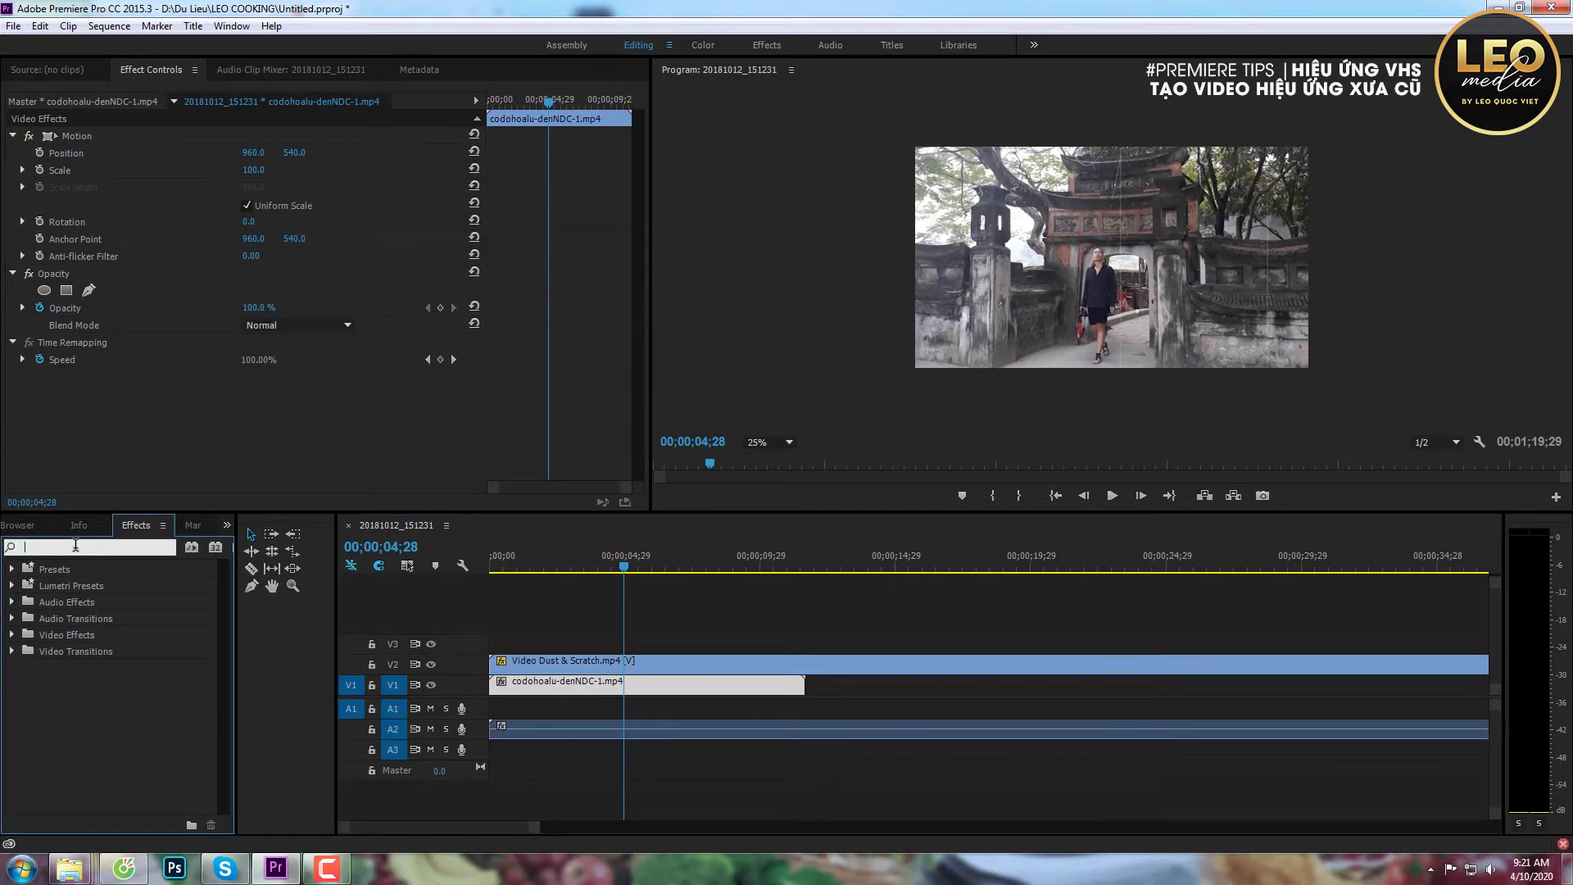
{"action": "type", "text": "Ti"}
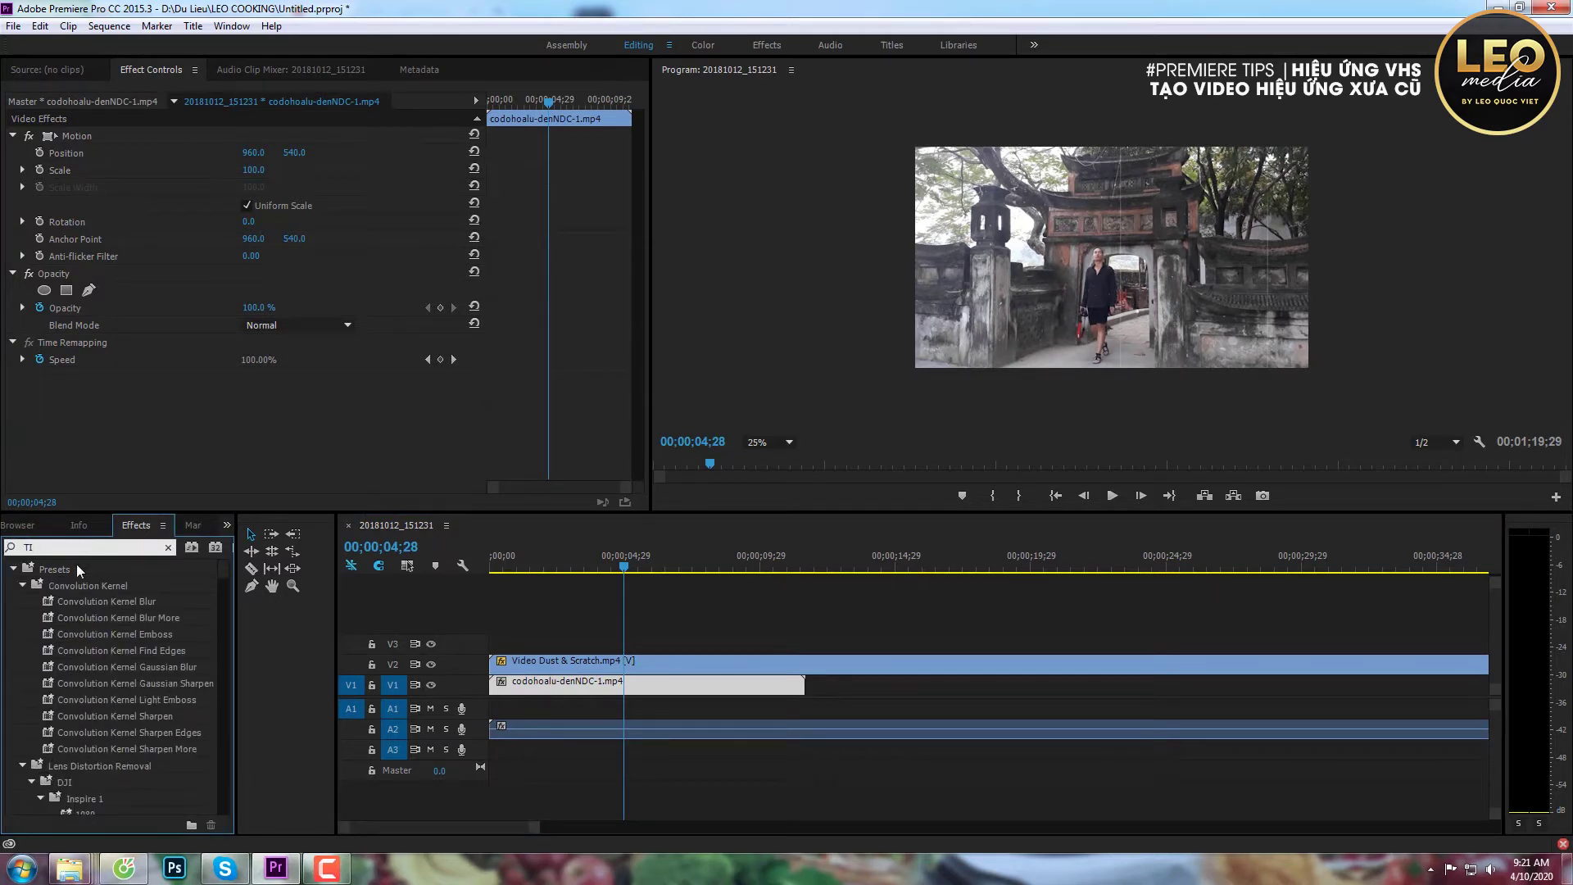
{"action": "type", "text": "NT"}
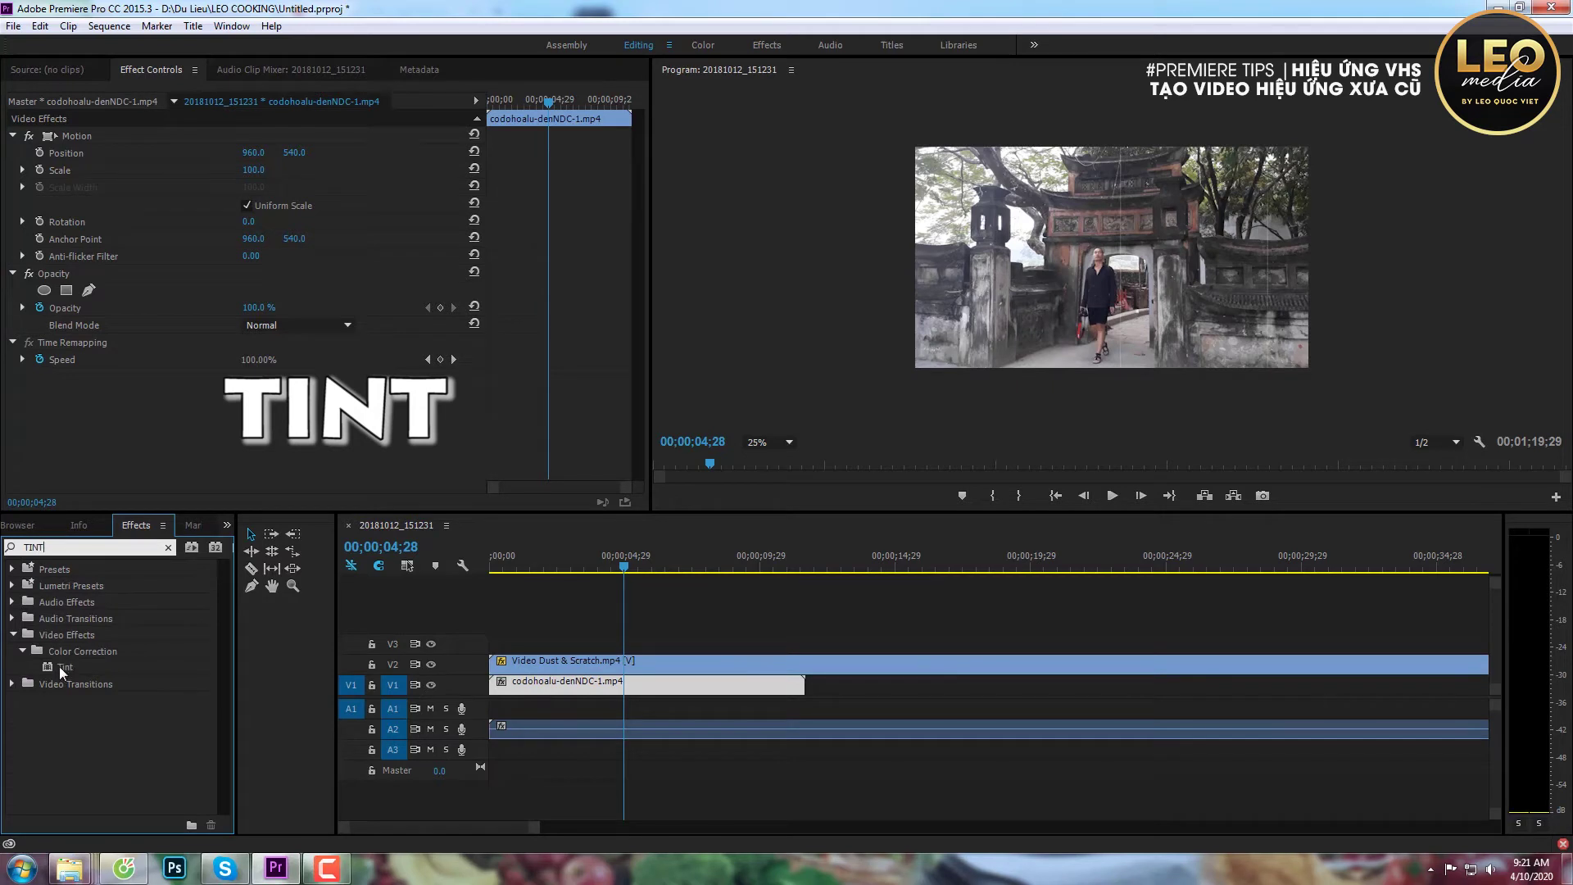
{"action": "left_click_drag", "start_coordinate": [64, 666], "coordinate": [86, 679]}
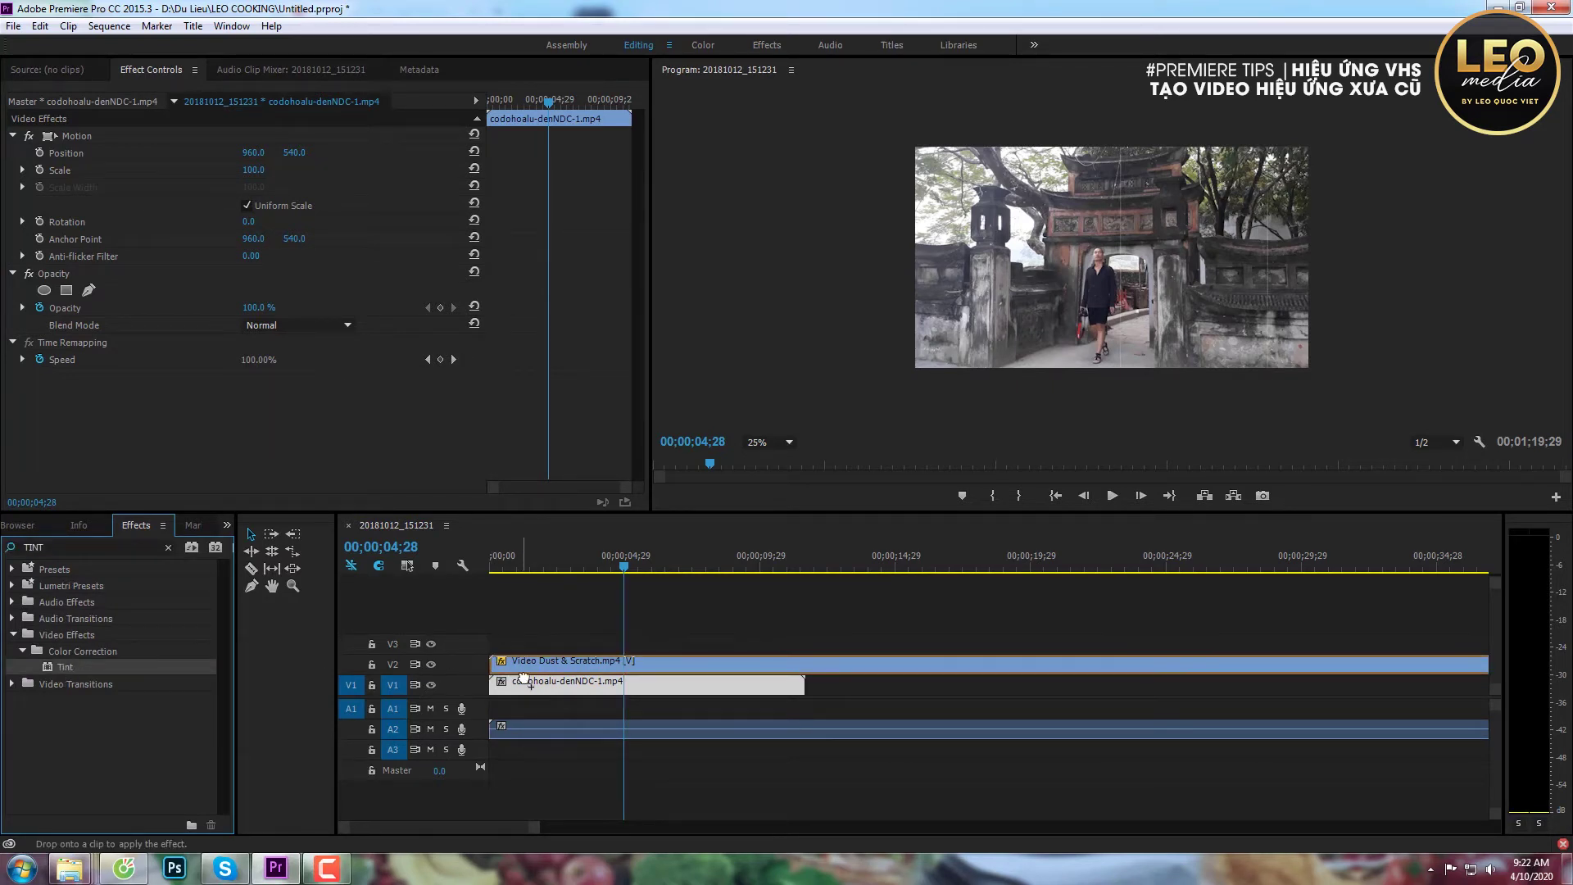
{"action": "left_click_drag", "start_coordinate": [59, 674], "coordinate": [557, 690]}
Preview the tinted clip and delete the Video Dust & Scratch overlay from V2
{"action": "key", "text": "space"}
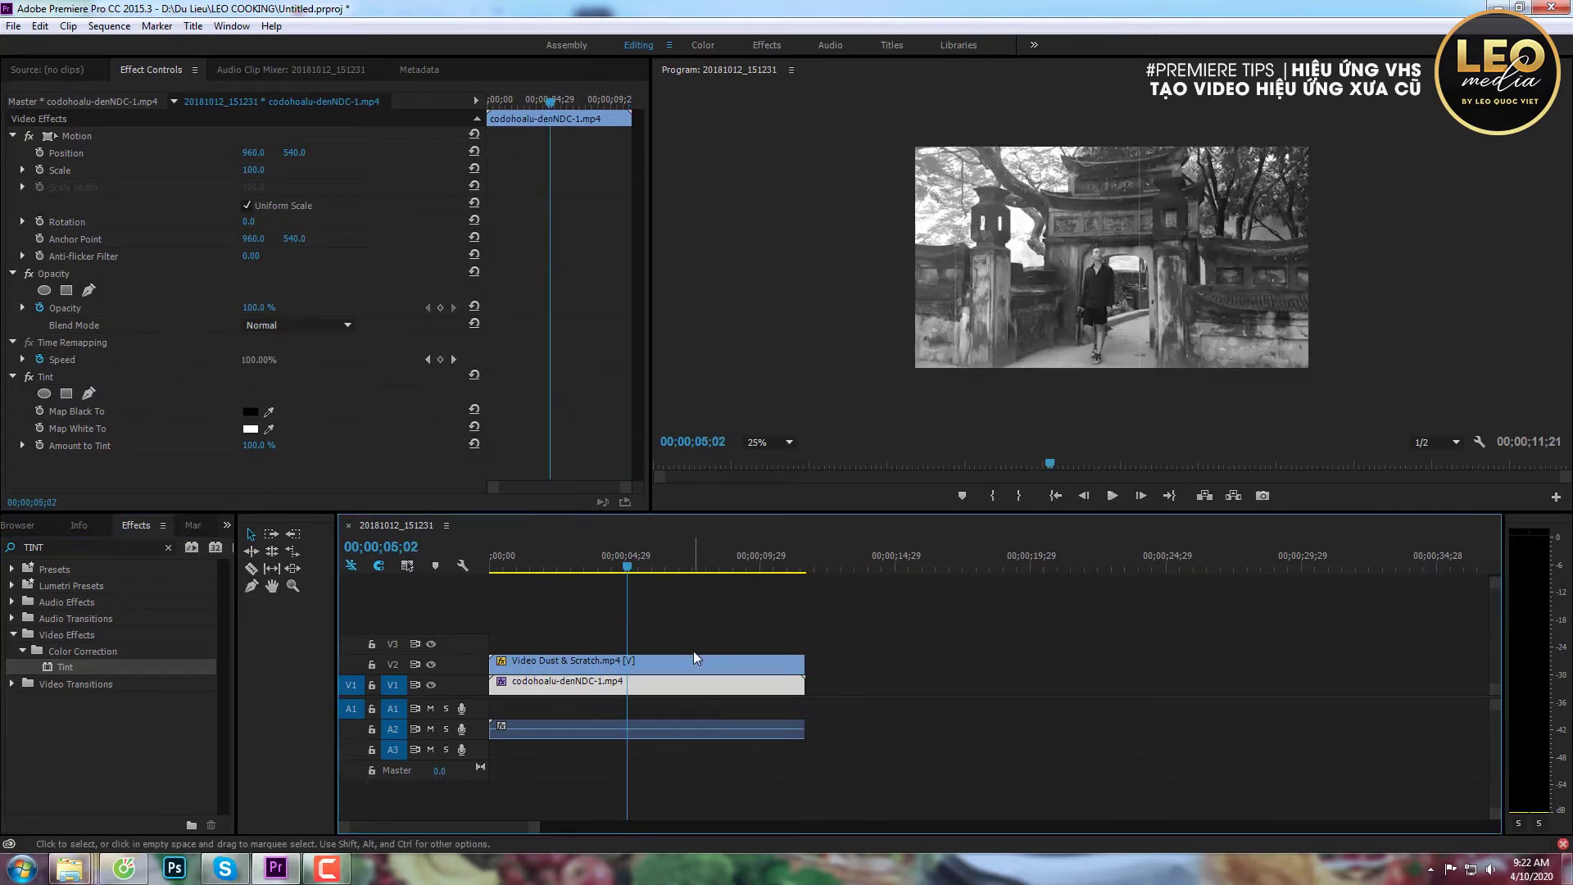
{"action": "left_click", "coordinate": [687, 661]}
{"action": "key", "text": "Delete"}
Place Broken VHS Light Noise on V2, blend it in Screen mode, and preview
{"action": "mouse_move", "coordinate": [64, 864]}
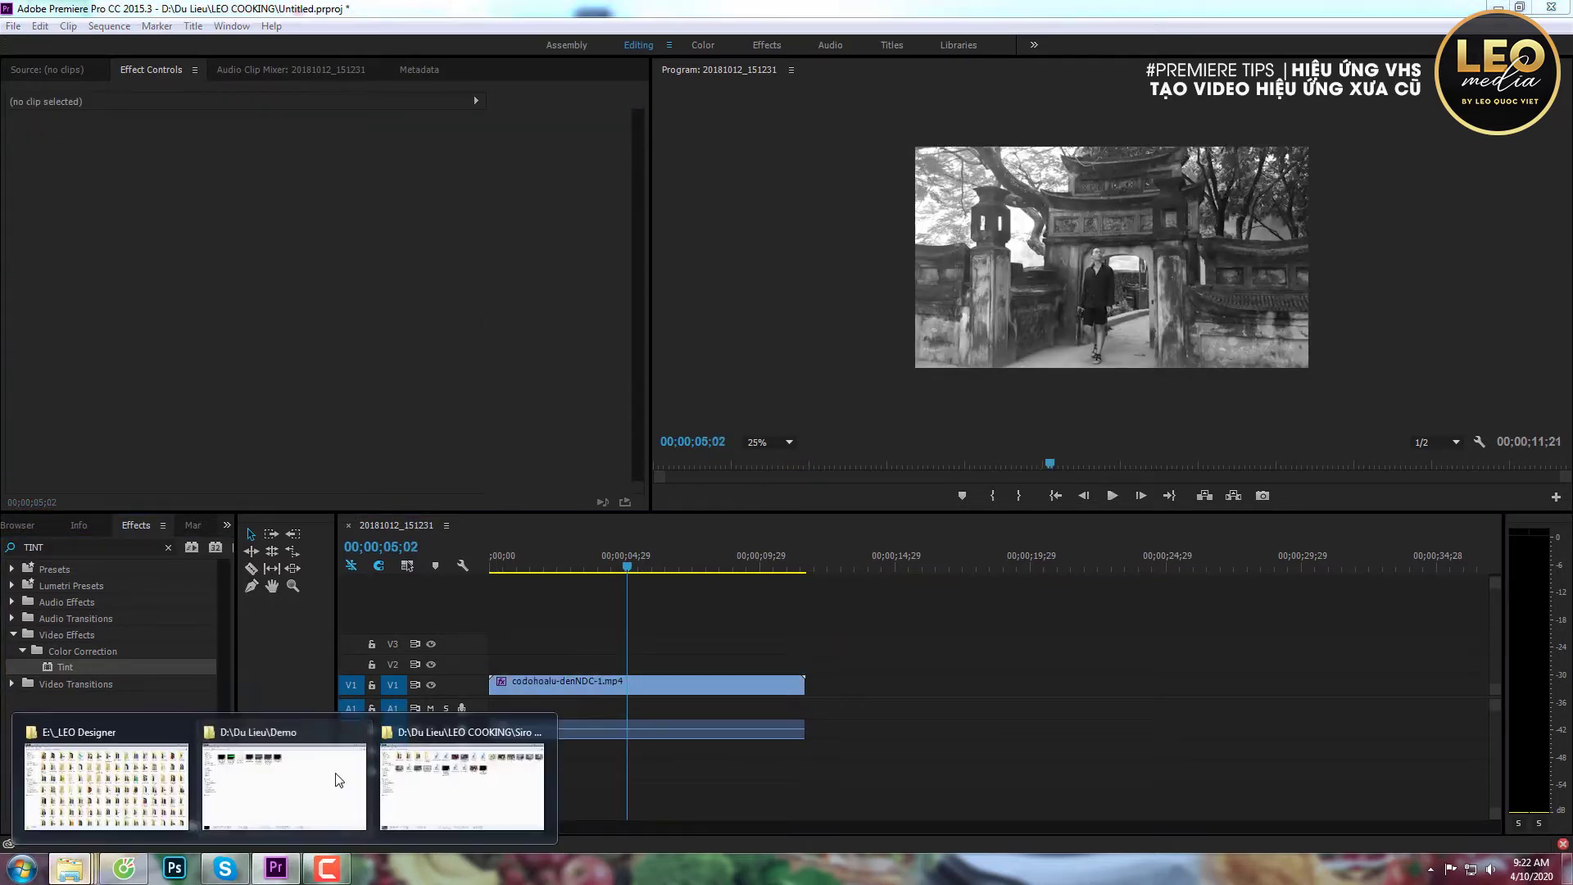
{"action": "left_click", "coordinate": [287, 778]}
{"action": "left_click", "coordinate": [289, 172]}
{"action": "left_click_drag", "start_coordinate": [290, 172], "coordinate": [276, 866]}
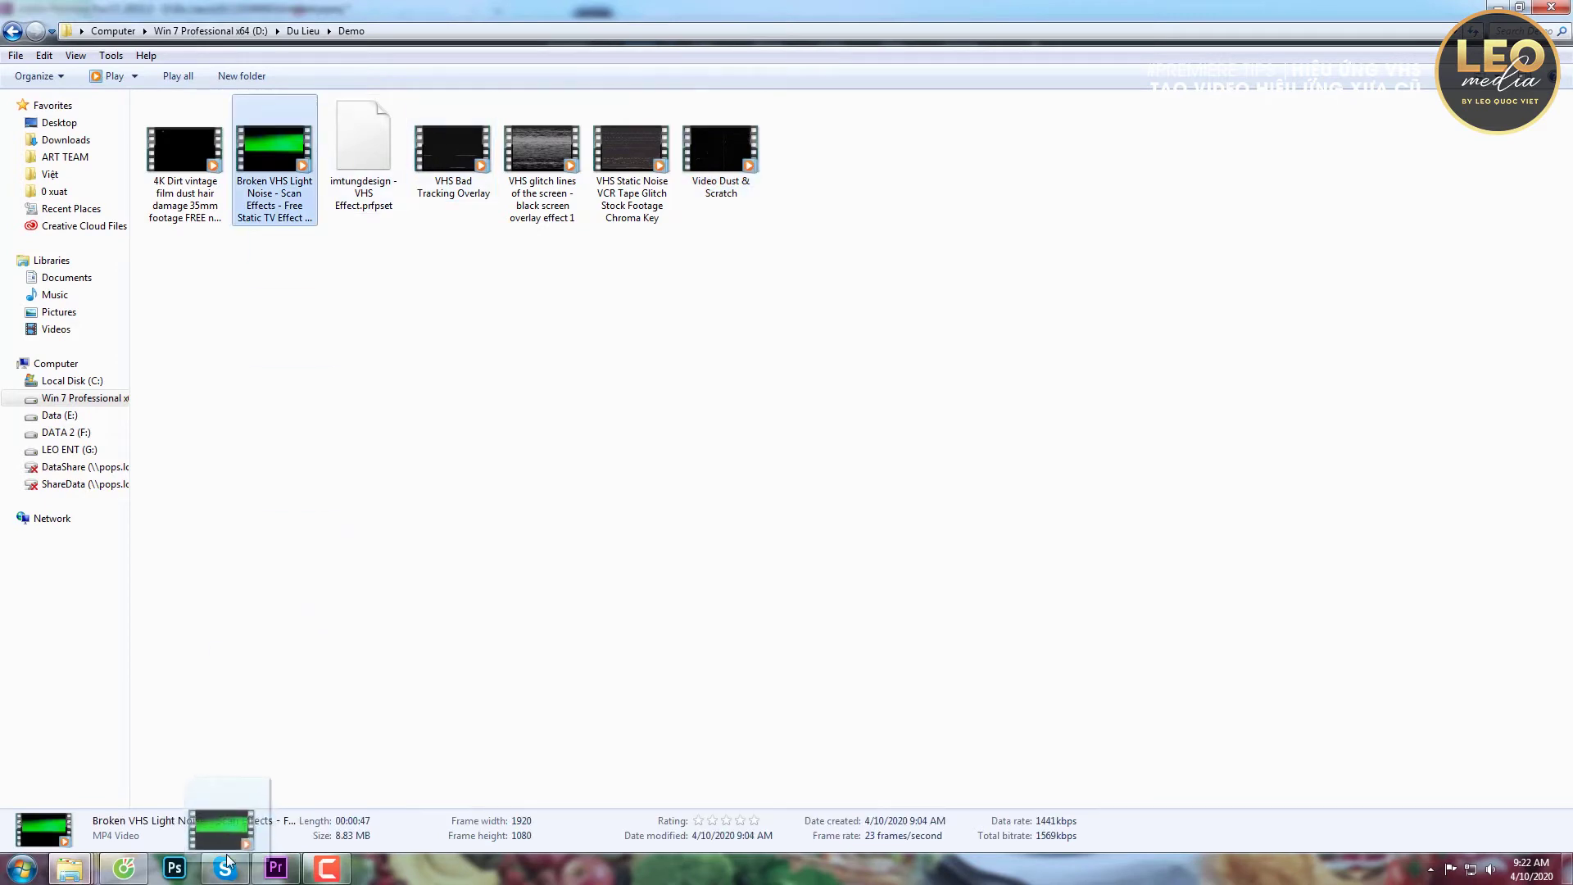
{"action": "left_click_drag", "start_coordinate": [469, 706], "coordinate": [512, 667]}
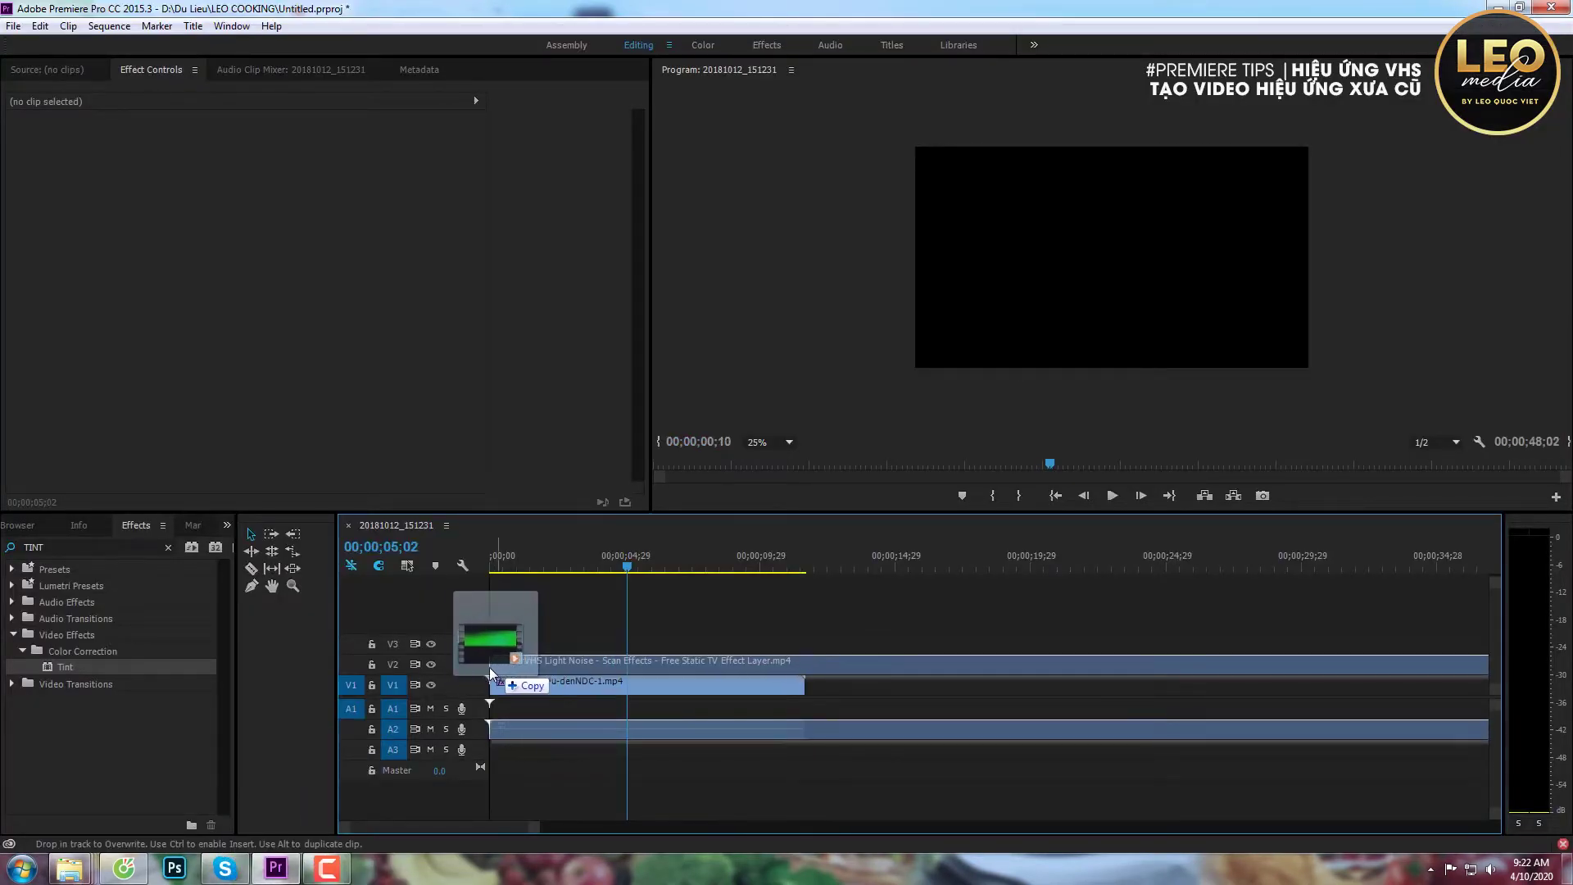
{"action": "left_click_drag", "start_coordinate": [513, 665], "coordinate": [484, 666]}
{"action": "left_click", "coordinate": [554, 558]}
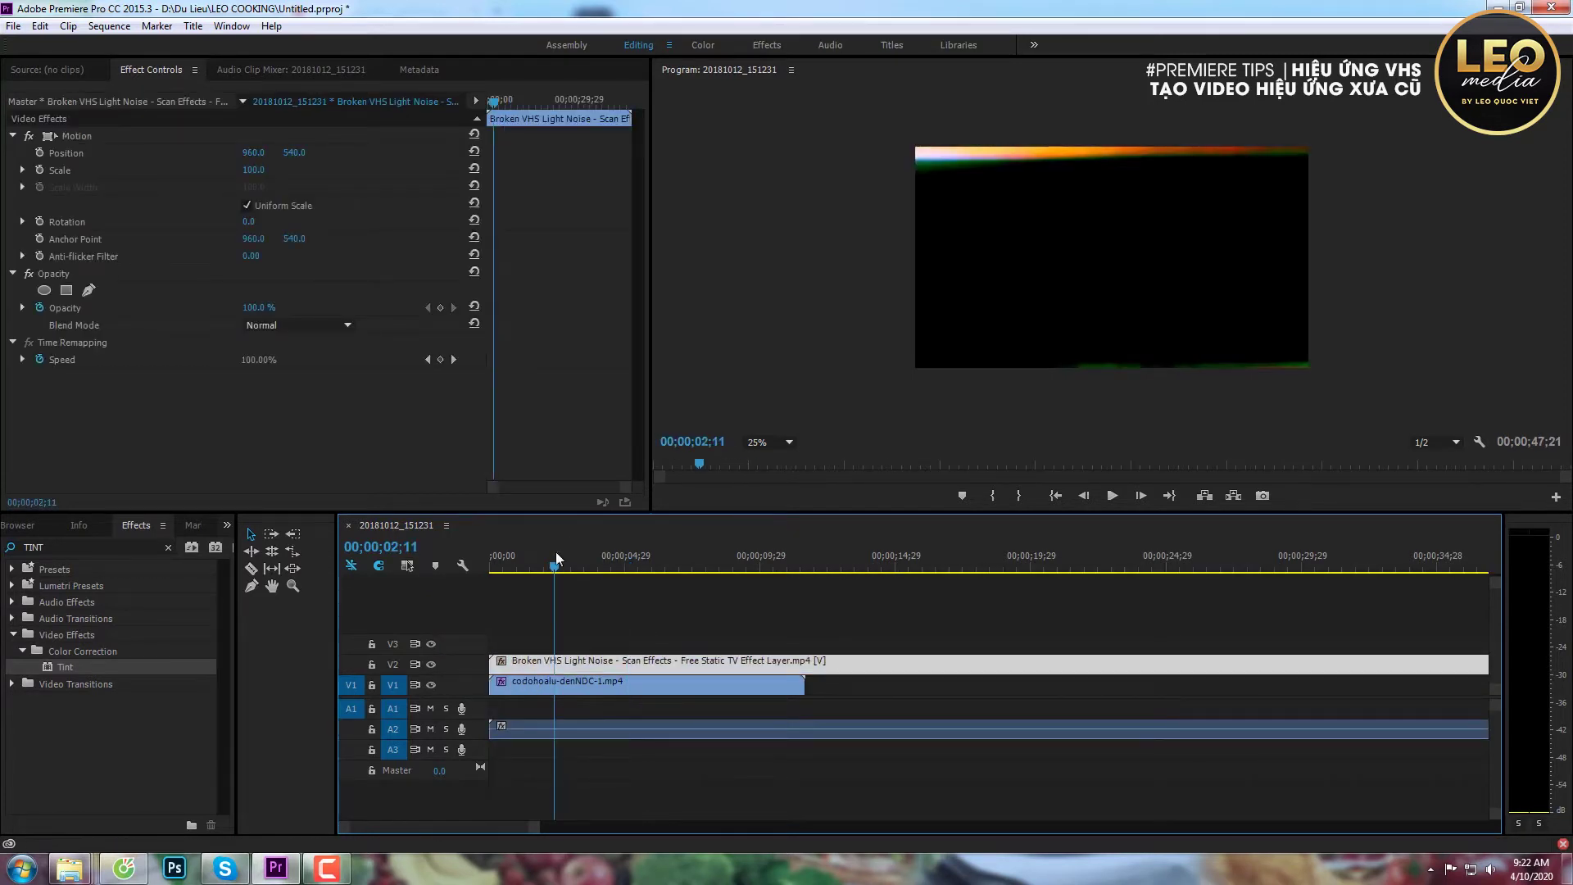
{"action": "left_click", "coordinate": [281, 325]}
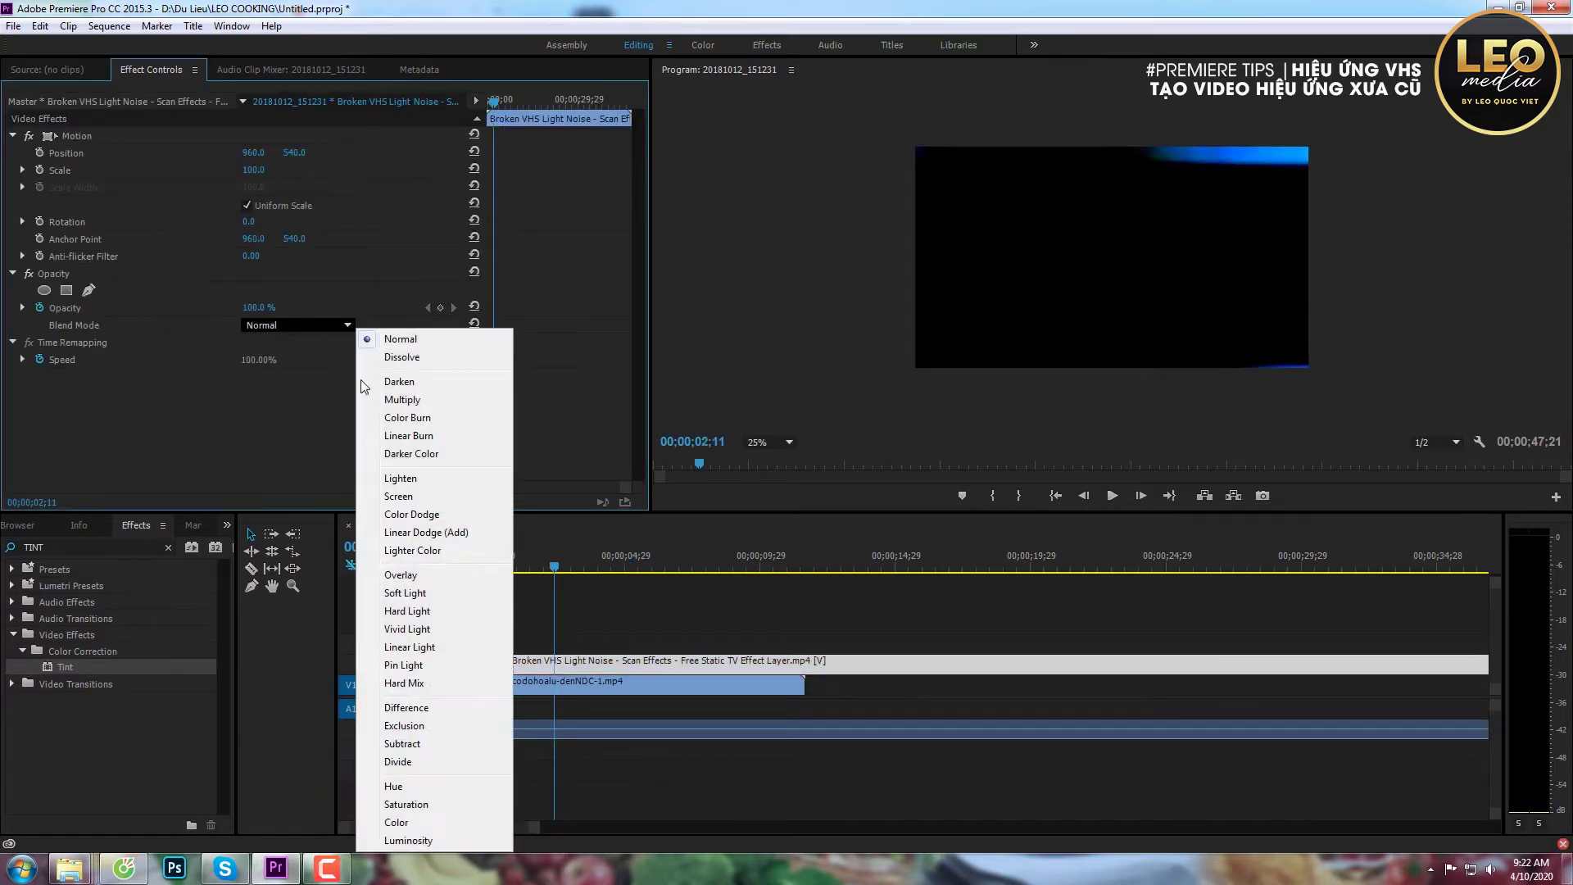
{"action": "left_click", "coordinate": [399, 497]}
{"action": "key", "text": "space"}
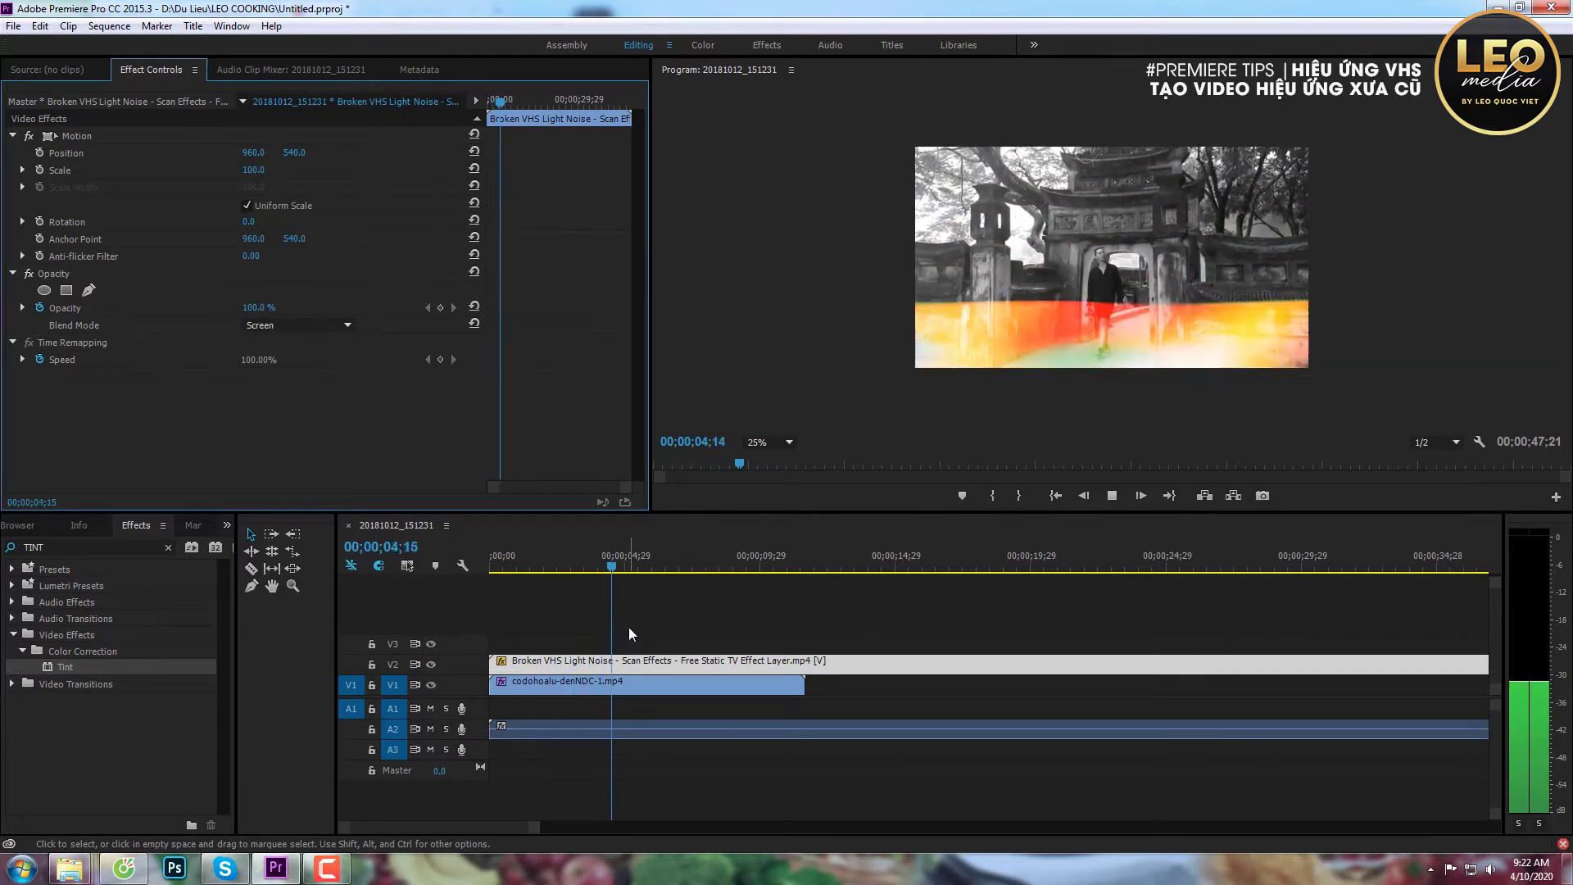
Try Amount to Tint values of 67%, 100% and about 78%, preview, then undo
{"action": "left_click", "coordinate": [574, 686]}
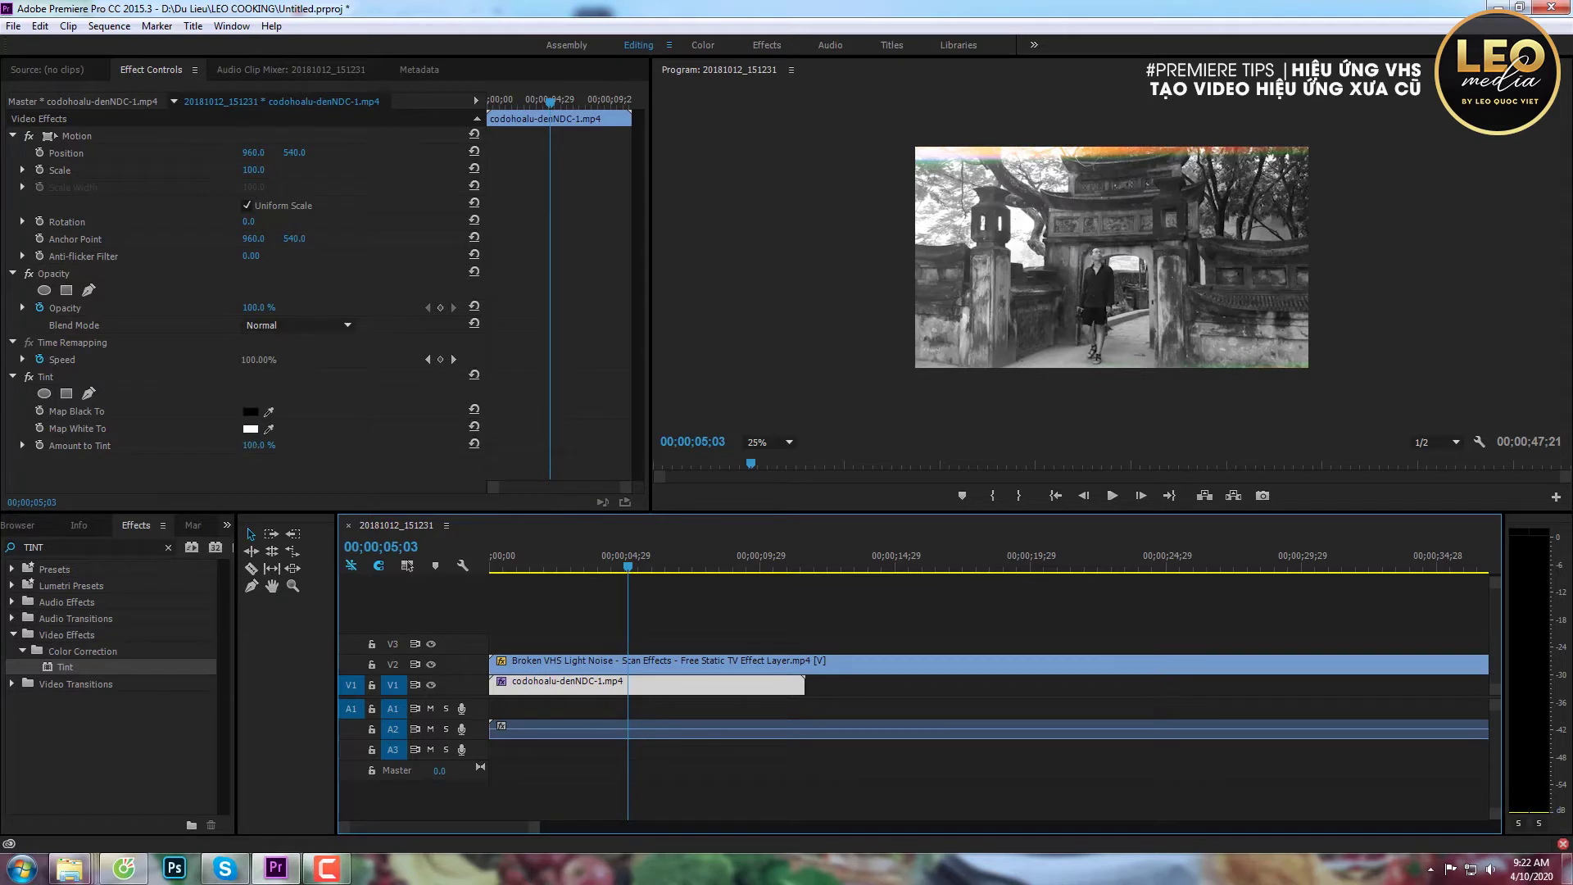
{"action": "mouse_move", "coordinate": [247, 448]}
{"action": "left_mouse_down"}
{"action": "mouse_move", "coordinate": [220, 448]}
{"action": "mouse_move", "coordinate": [298, 445]}
{"action": "left_mouse_up"}
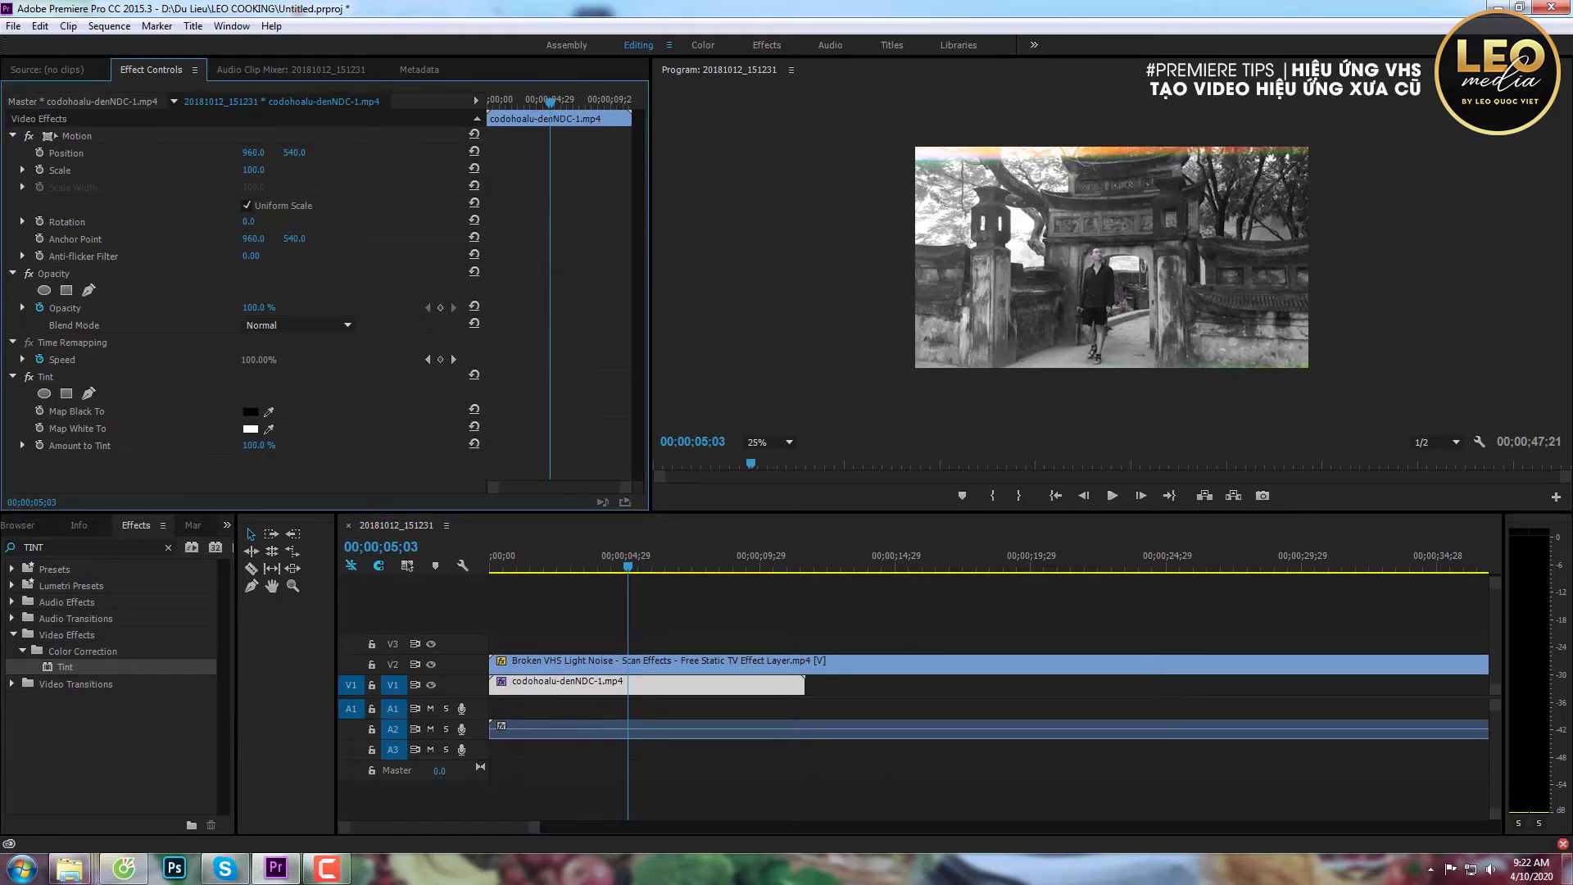
{"action": "left_click", "coordinate": [258, 446]}
{"action": "left_click", "coordinate": [238, 472]}
{"action": "left_click_drag", "start_coordinate": [254, 445], "coordinate": [236, 446]}
{"action": "mouse_move", "coordinate": [254, 446]}
{"action": "left_mouse_down"}
{"action": "mouse_move", "coordinate": [205, 446]}
{"action": "mouse_move", "coordinate": [275, 446]}
{"action": "left_mouse_up"}
{"action": "key", "text": "space"}
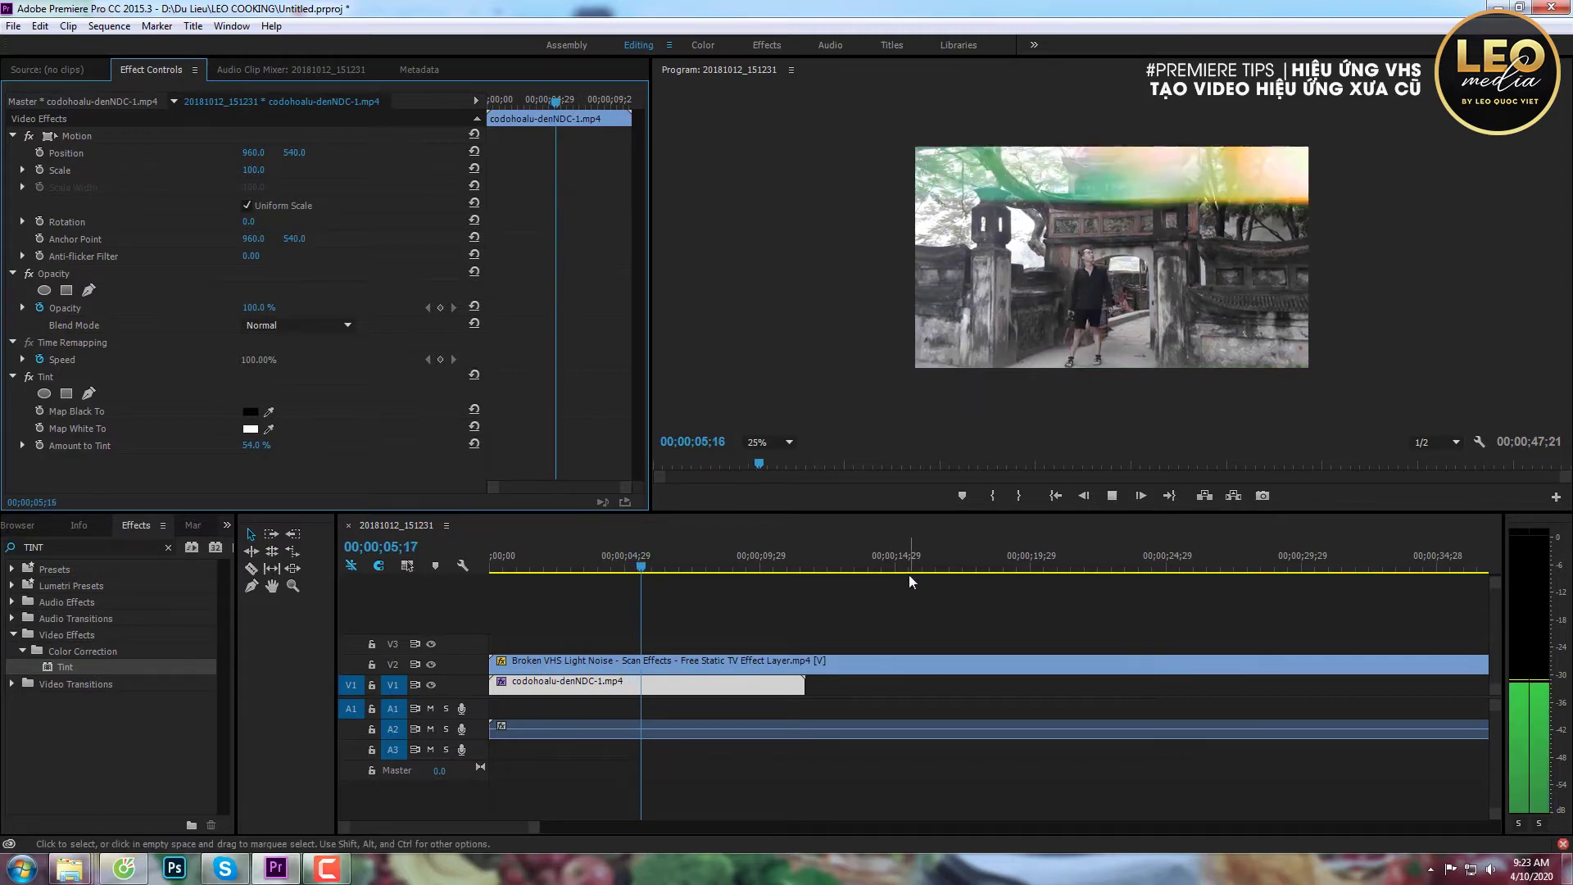
{"action": "key", "text": "ctrl+z"}
Undo back to the glitch-lines overlay and remove its audio clip from A2
{"action": "key", "text": "ctrl+z"}
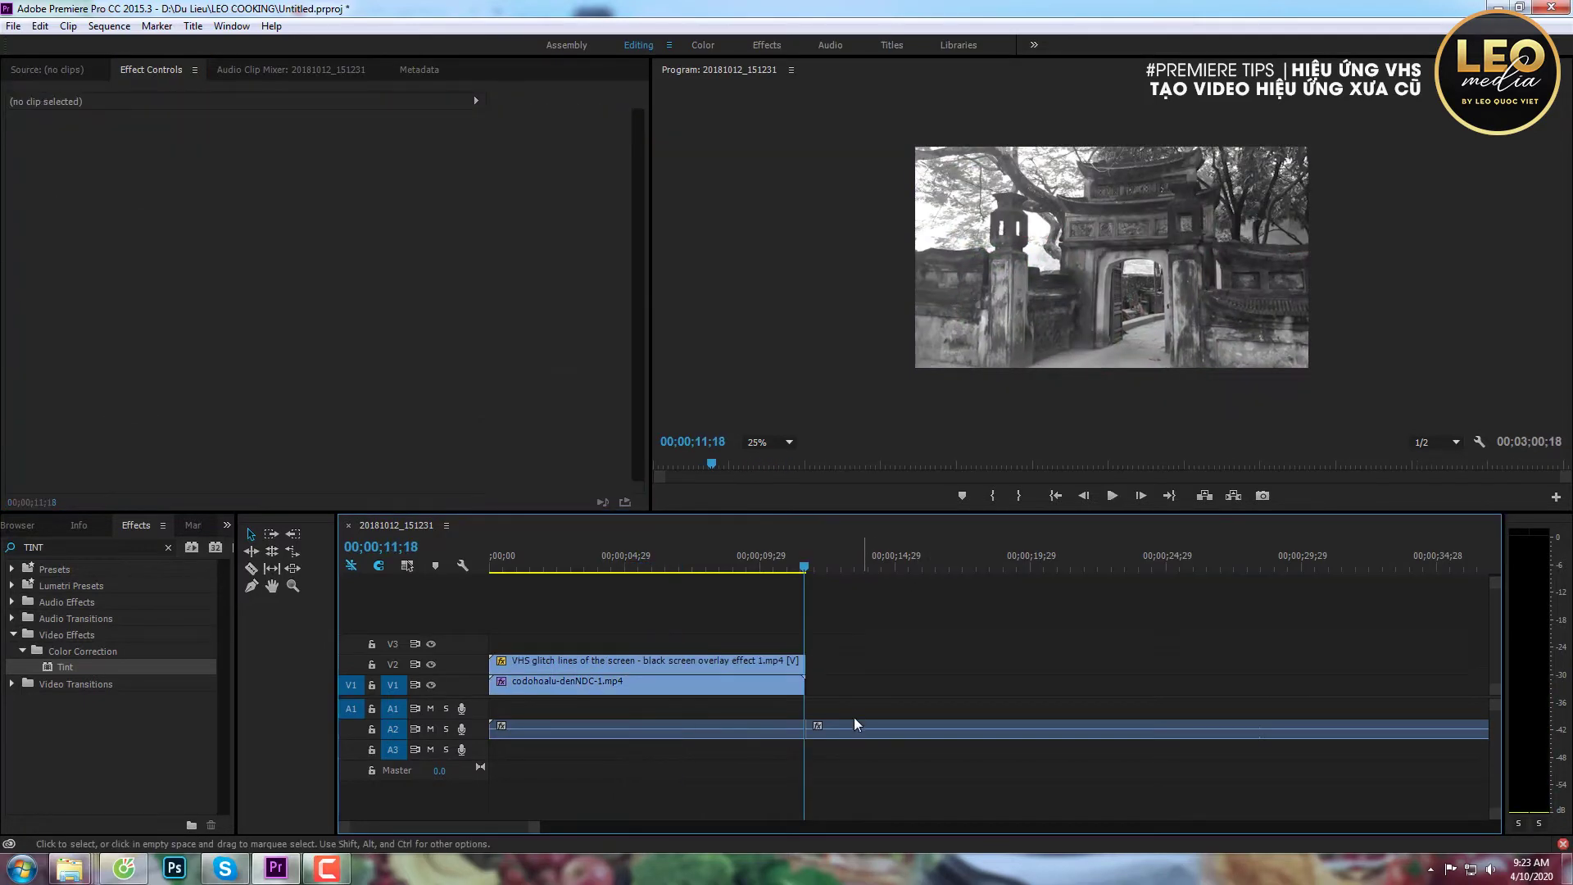
{"action": "key", "text": "ctrl+z"}
{"action": "key", "text": "ctrl+z"}
{"action": "key", "text": "ctrl+z"}
{"action": "left_click", "coordinate": [536, 567]}
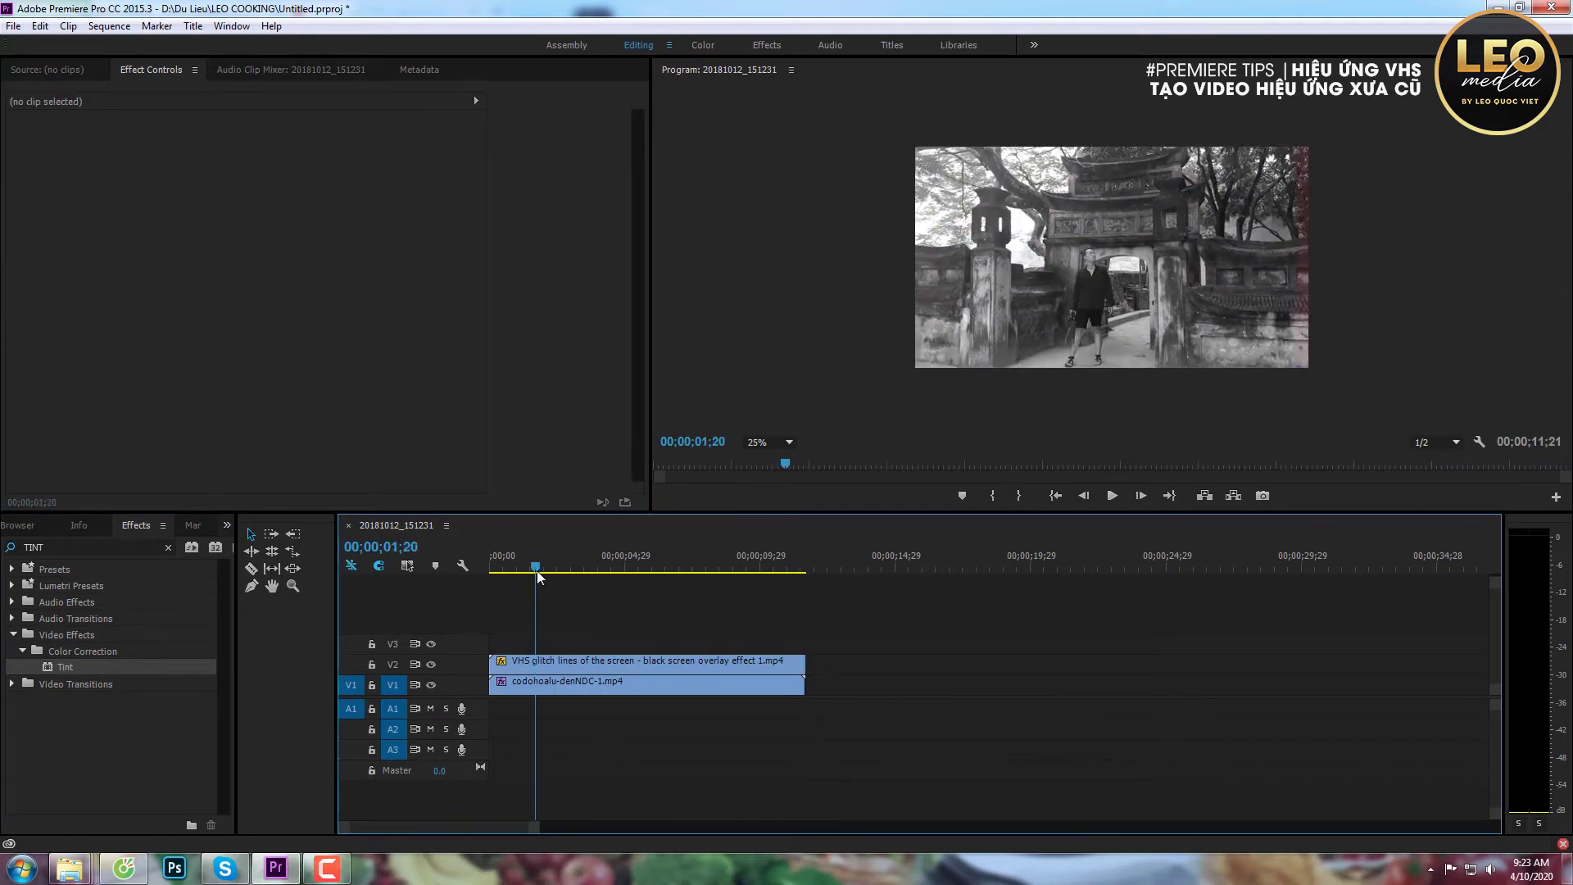
{"action": "key", "text": "space"}
{"action": "key", "text": "space"}
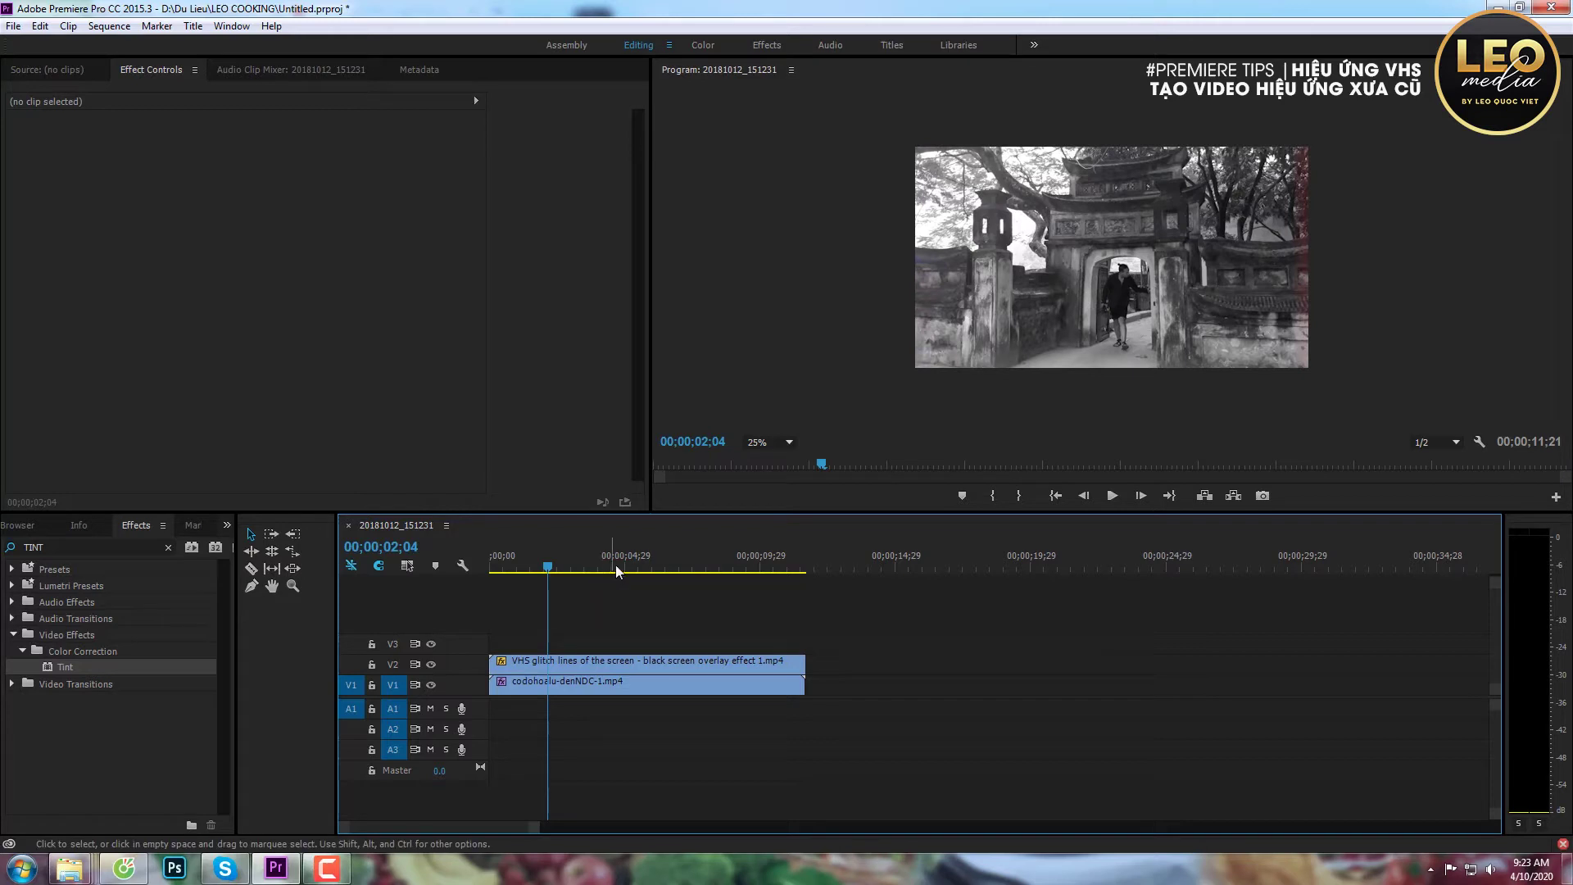
Preview the glitch-lines overlay above the black-and-white temple clip, then return to Premiere Pro
{"action": "key", "text": "space"}
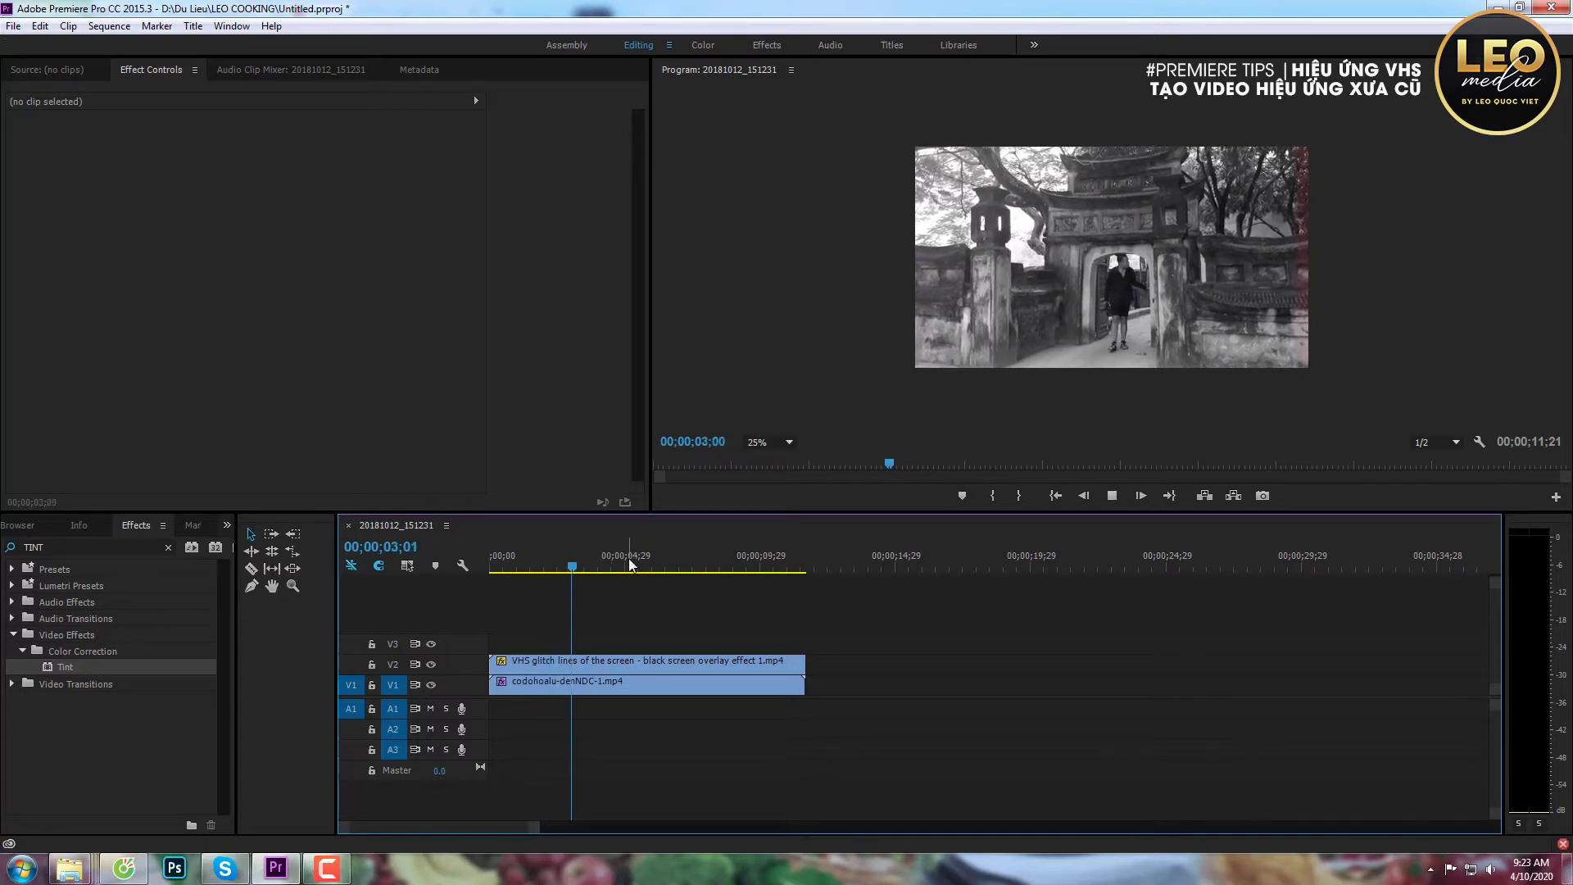
{"action": "key", "text": "space"}
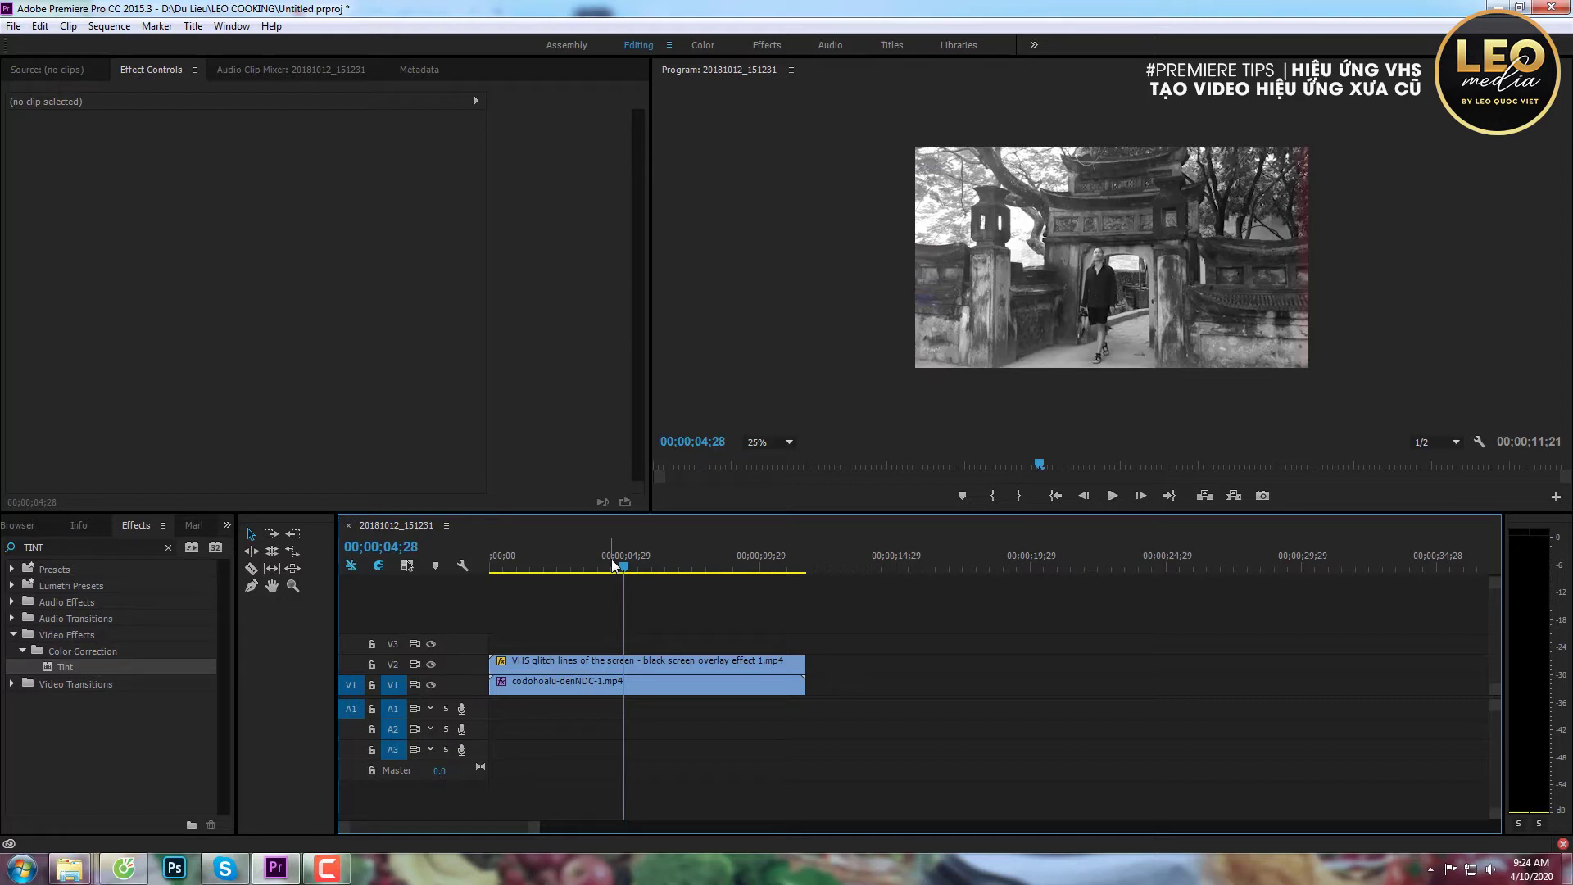
{"action": "key", "text": "space"}
{"action": "key", "text": "space"}
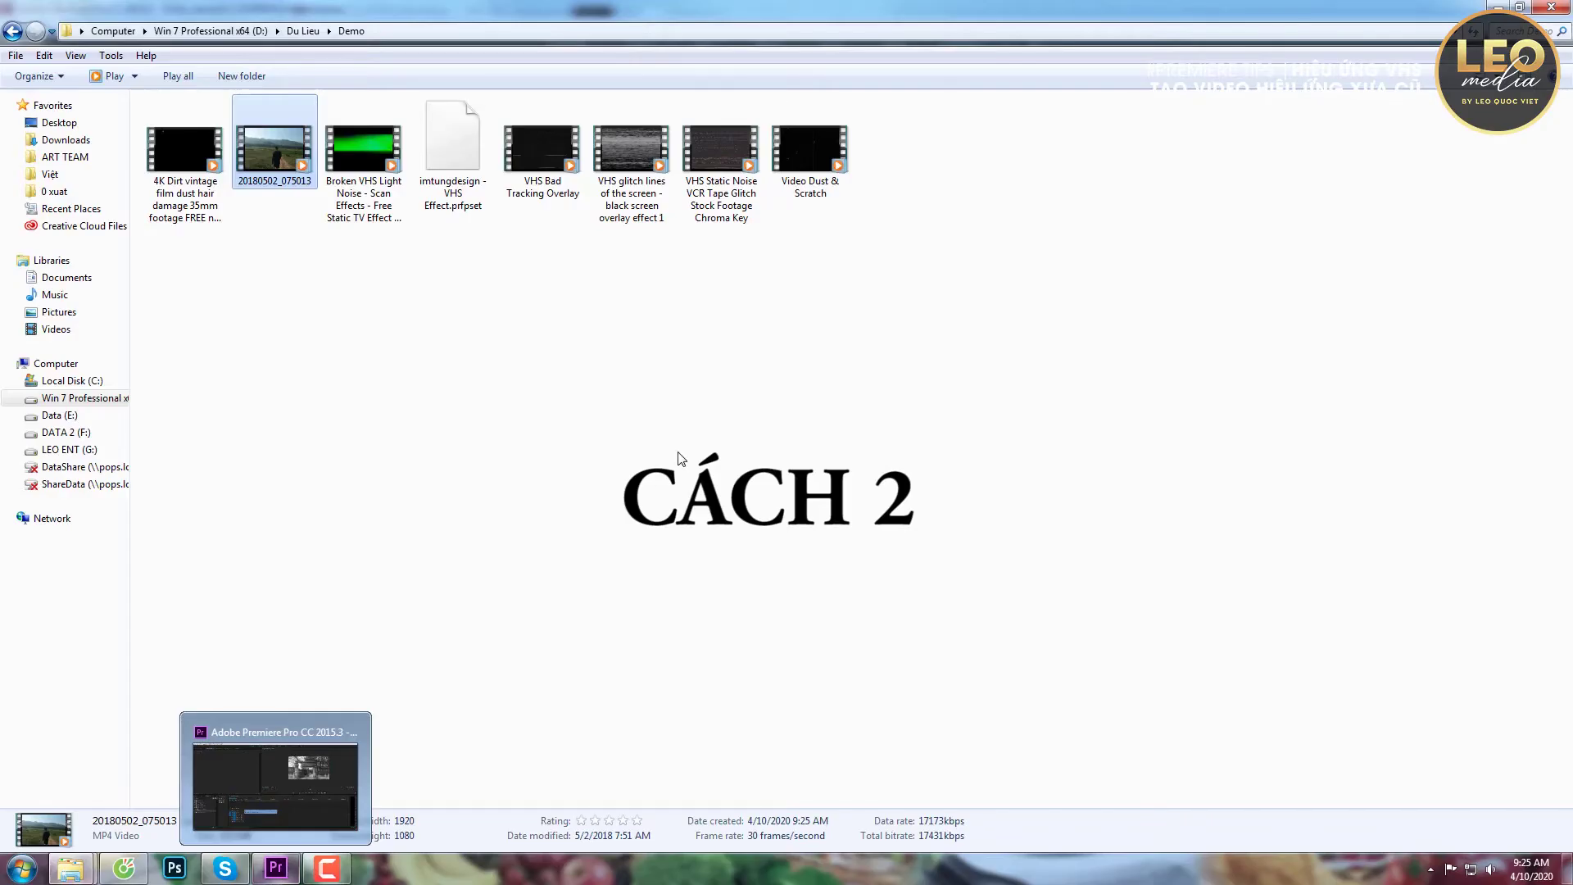
{"action": "left_click", "coordinate": [680, 456]}
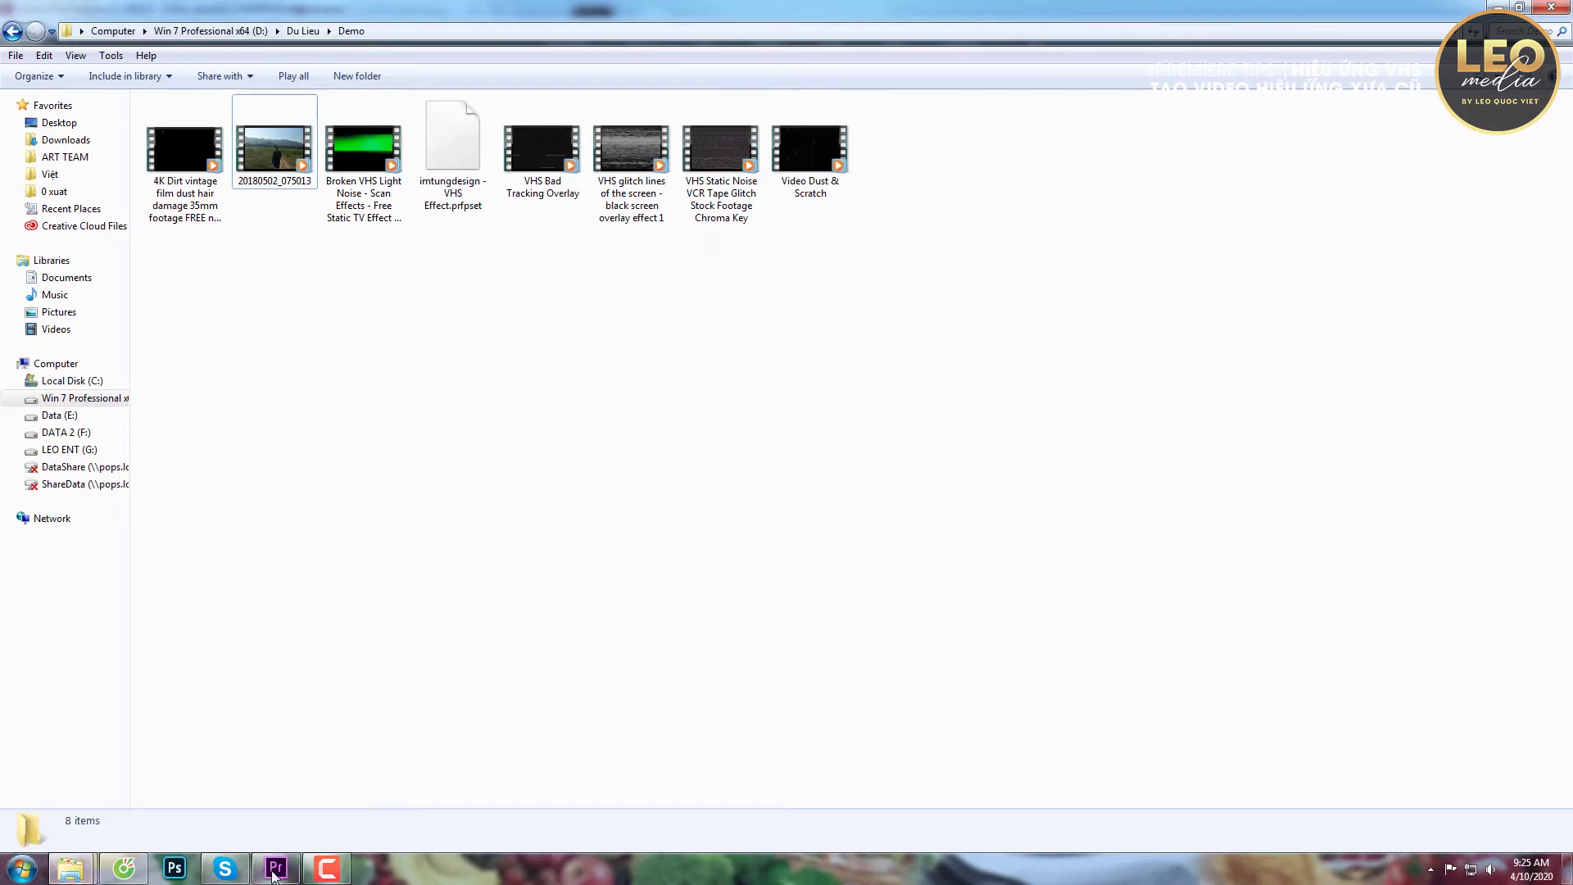
{"action": "left_click", "coordinate": [276, 866]}
Add 20180502_075013.mp4 from the Demo folder to the timeline, butted right after the temple clip
{"action": "mouse_move", "coordinate": [70, 866]}
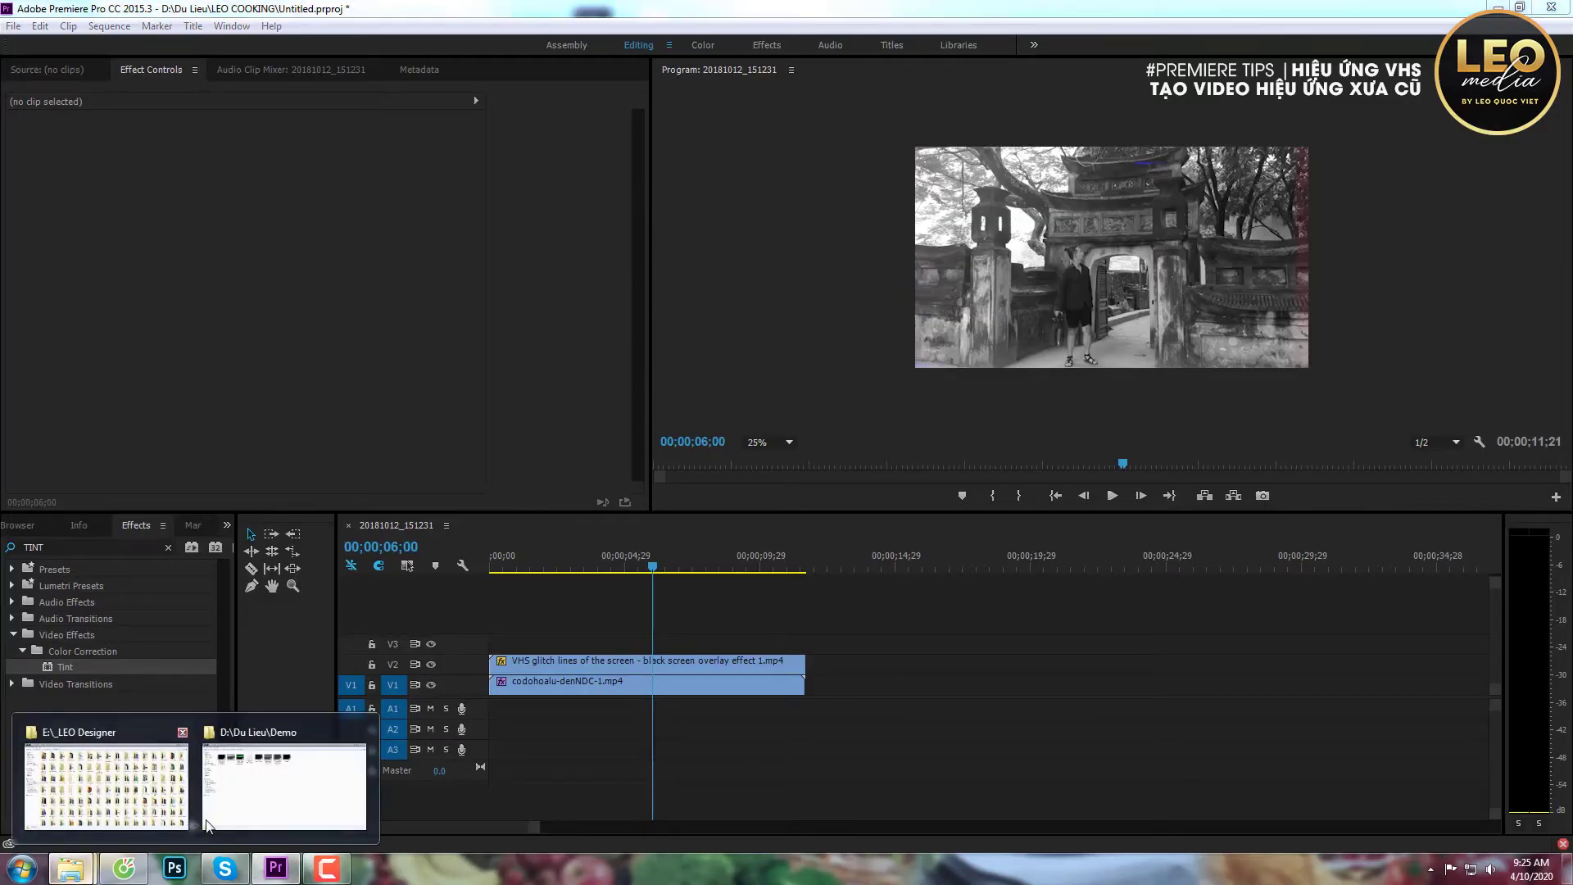
{"action": "left_click", "coordinate": [287, 778]}
{"action": "left_click_drag", "start_coordinate": [275, 152], "coordinate": [426, 832]}
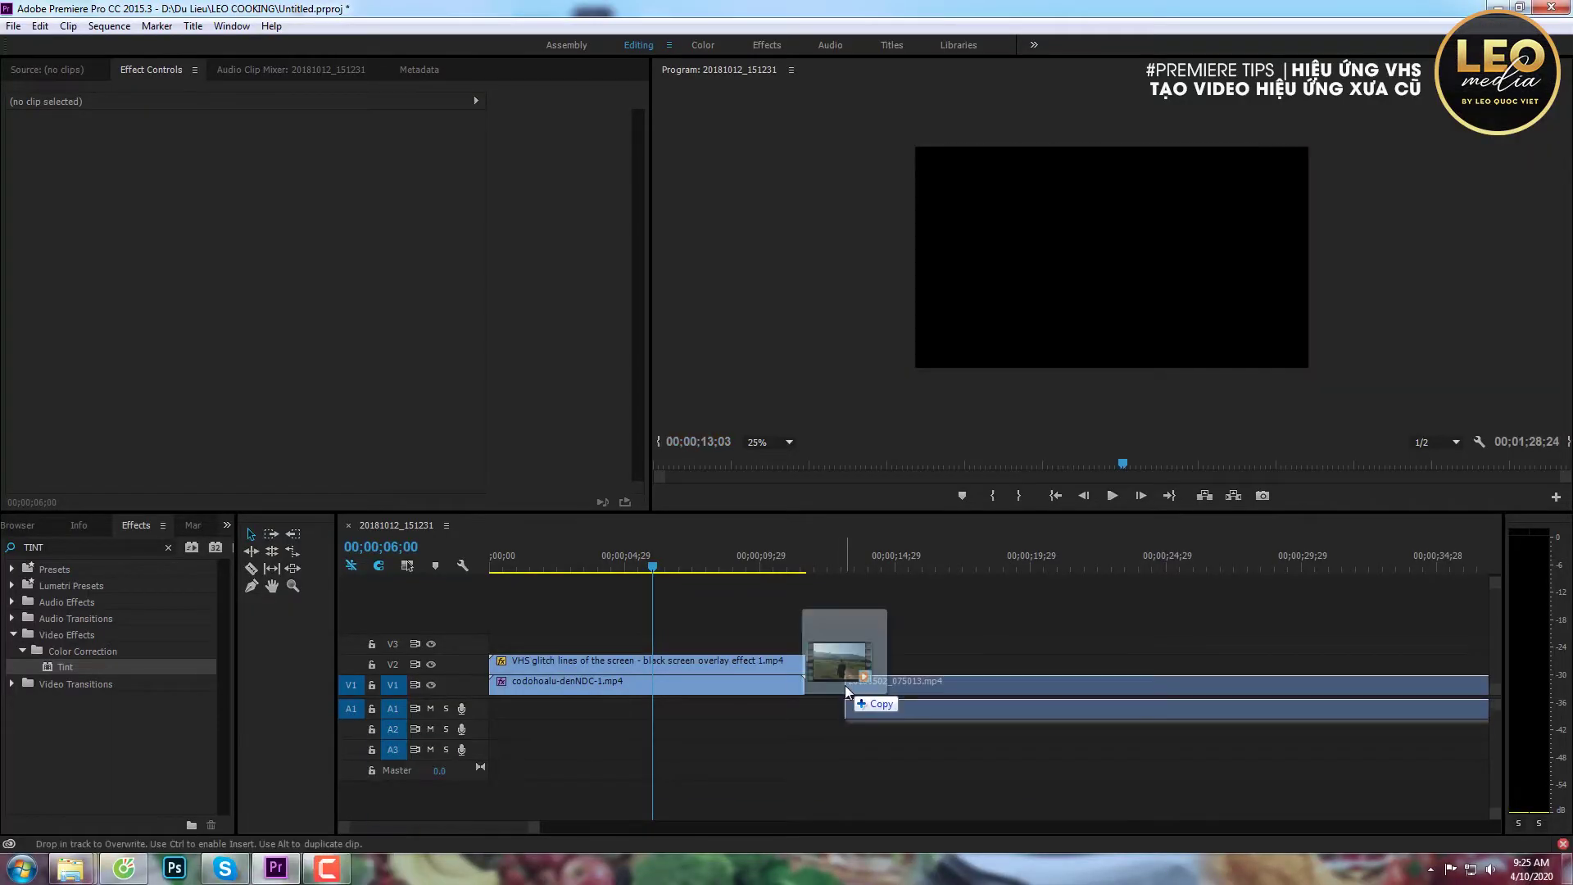
{"action": "left_click_drag", "start_coordinate": [426, 831], "coordinate": [845, 682]}
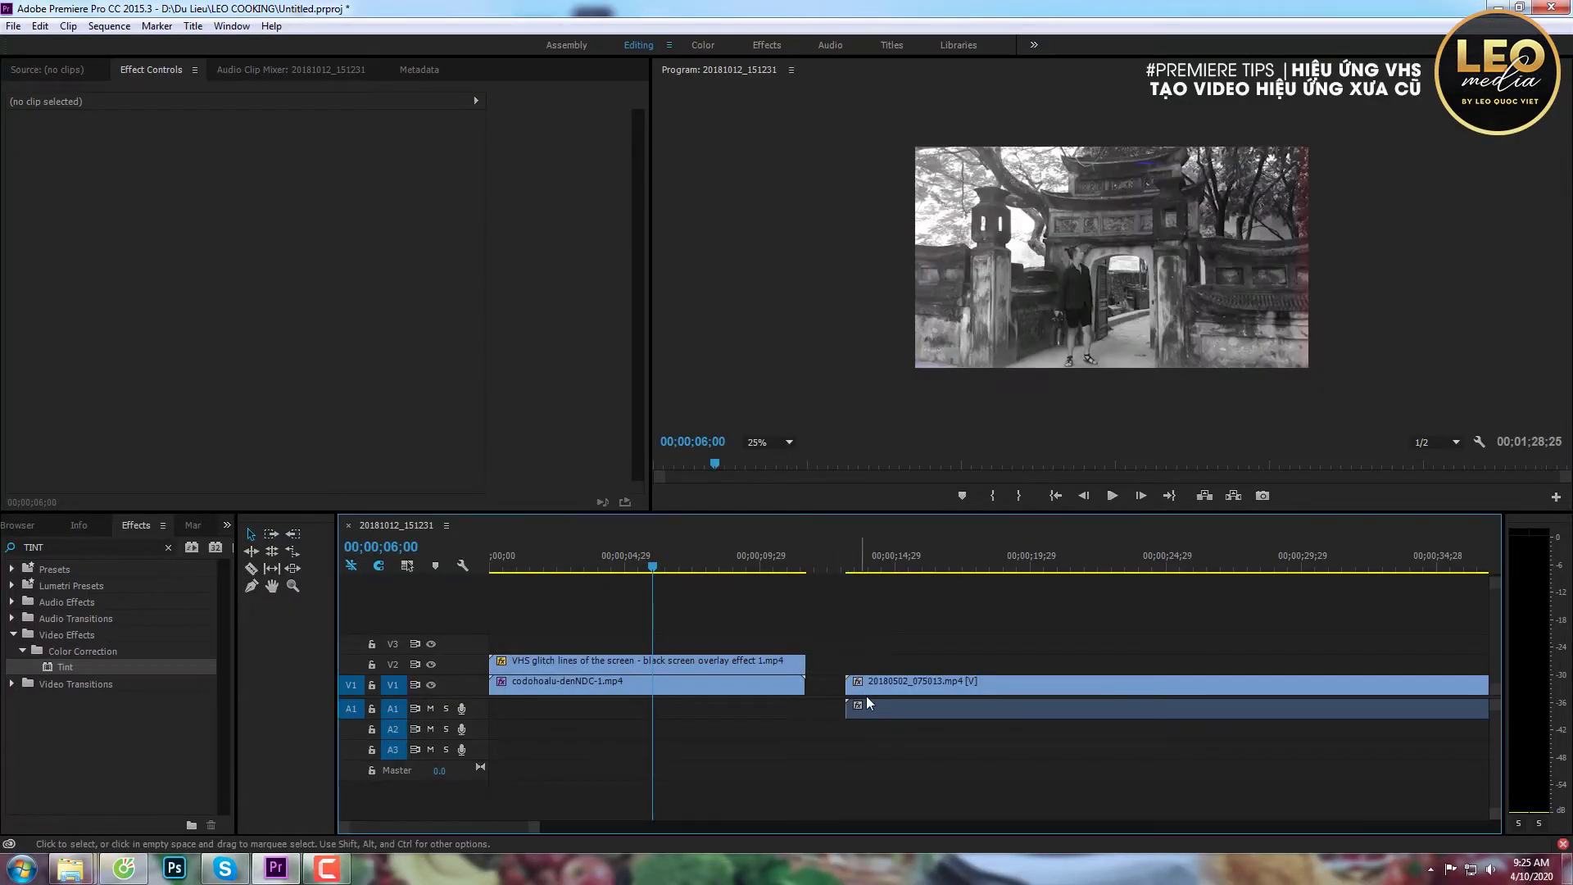
{"action": "left_click", "coordinate": [908, 702]}
{"action": "left_click_drag", "start_coordinate": [901, 704], "coordinate": [861, 704]}
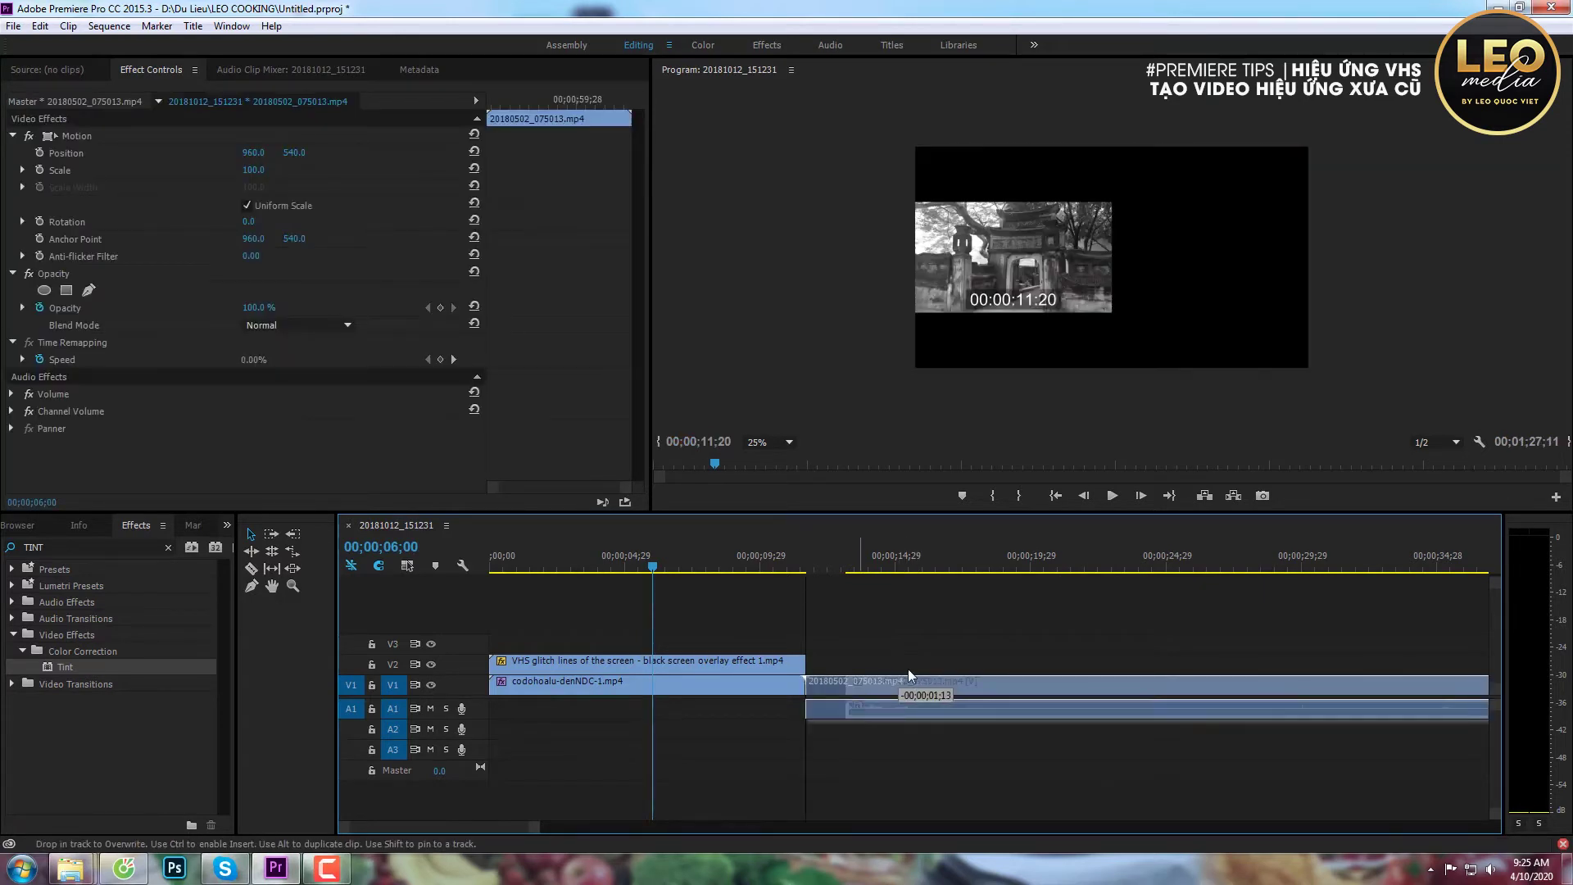
{"action": "left_click_drag", "start_coordinate": [960, 565], "coordinate": [989, 568]}
Delete the landscape clip's audio
{"action": "left_click", "coordinate": [906, 731]}
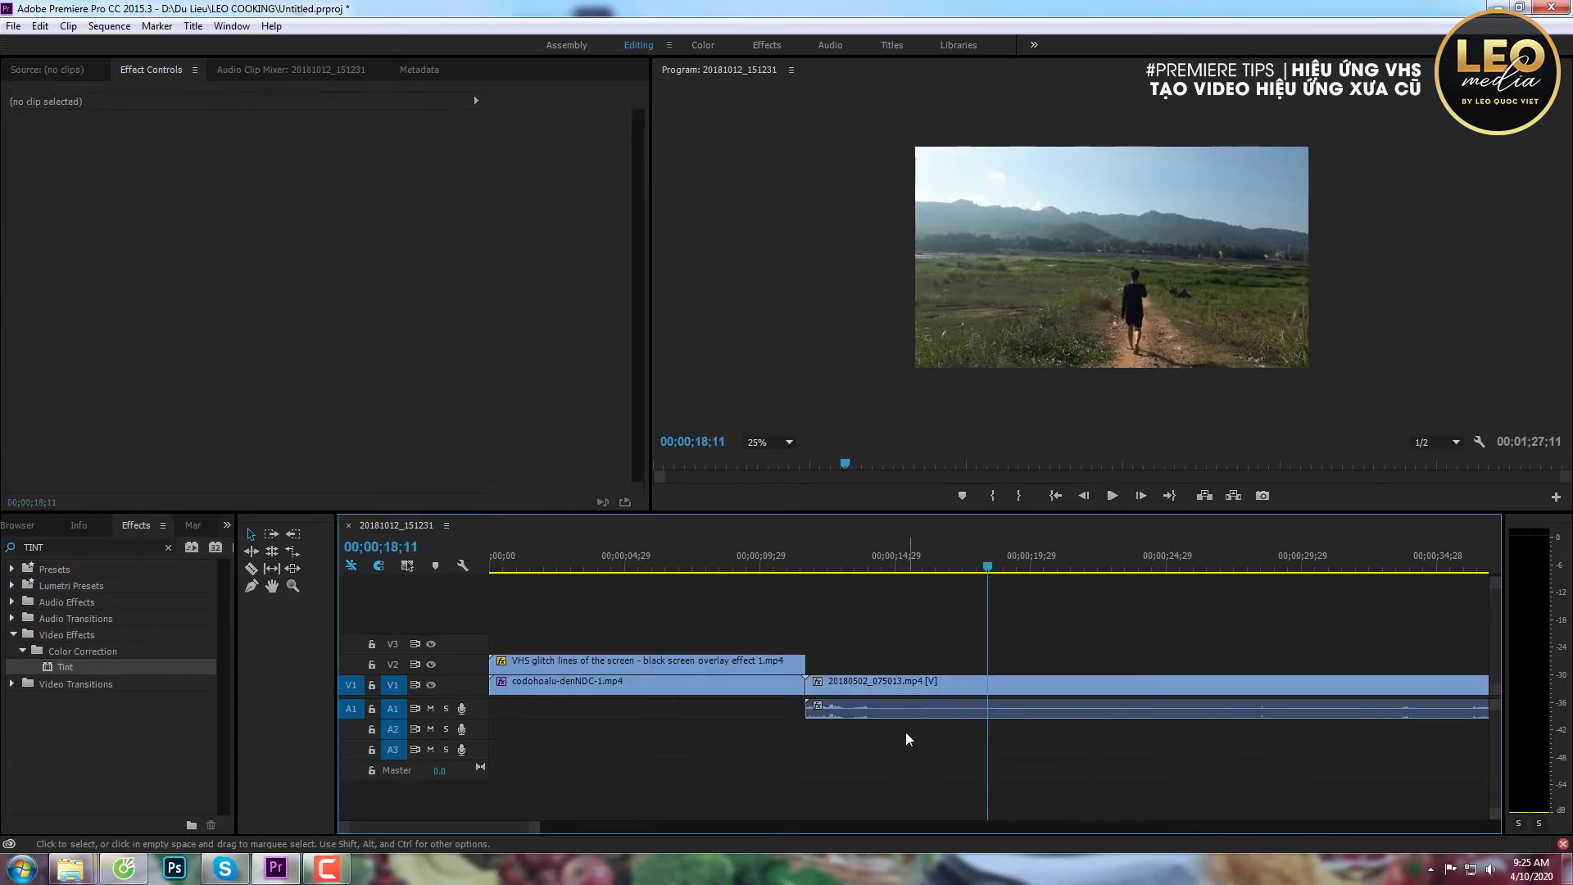
{"action": "left_click", "coordinate": [904, 711], "text": "alt"}
{"action": "key", "text": "Delete"}
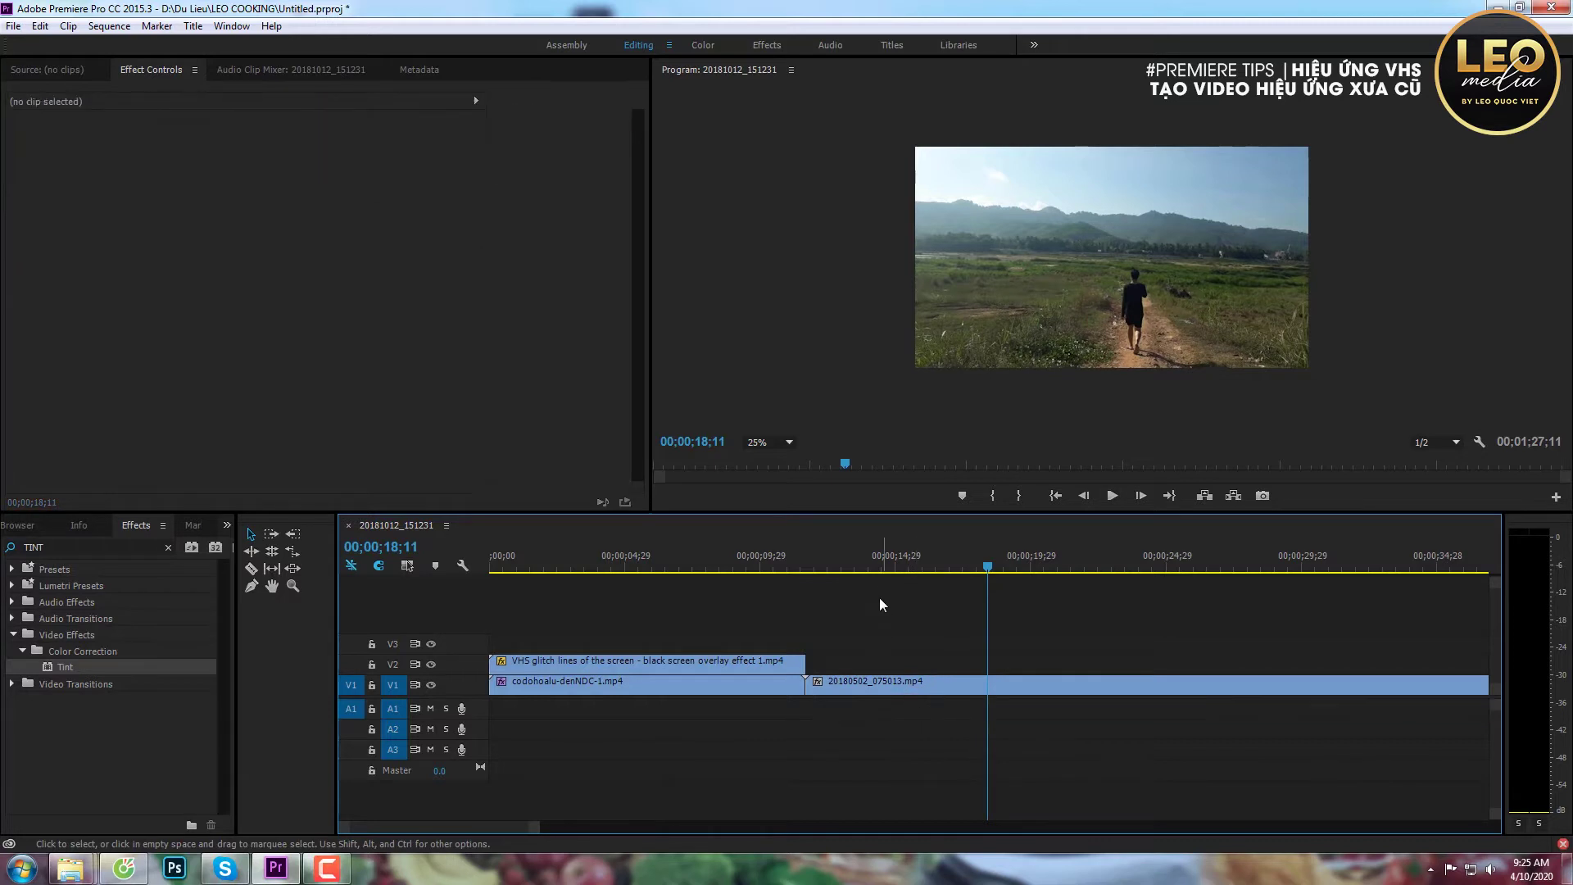
Trim the landscape clip much shorter and Alt-drag a copy up onto the track above
{"action": "left_click", "coordinate": [862, 562]}
{"action": "key", "text": "minus"}
{"action": "left_click", "coordinate": [840, 694]}
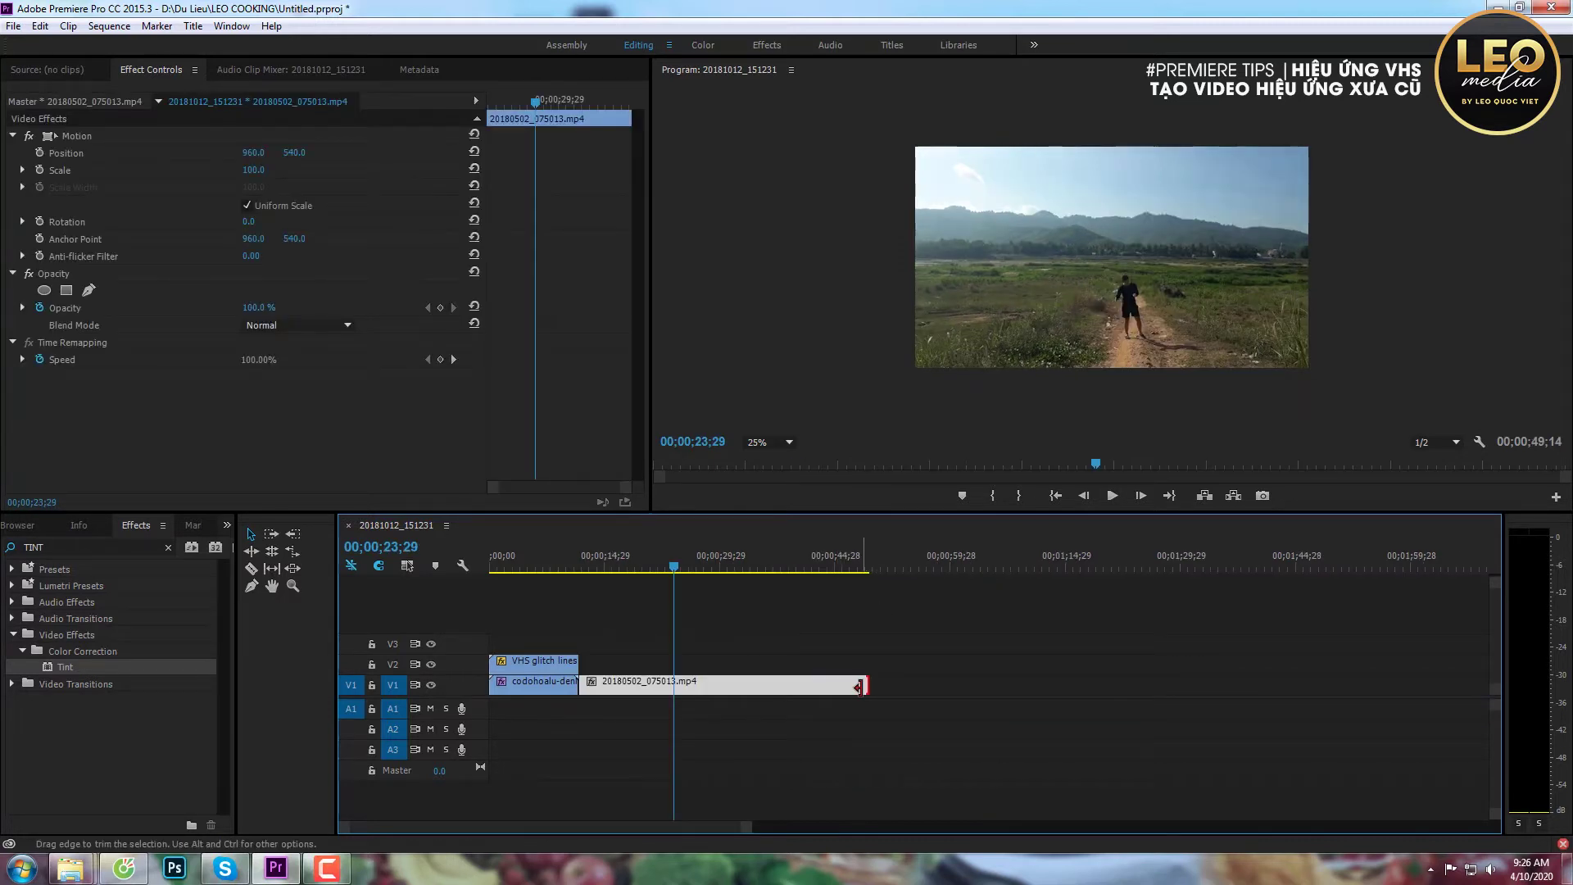
{"action": "left_click_drag", "start_coordinate": [866, 687], "coordinate": [692, 687]}
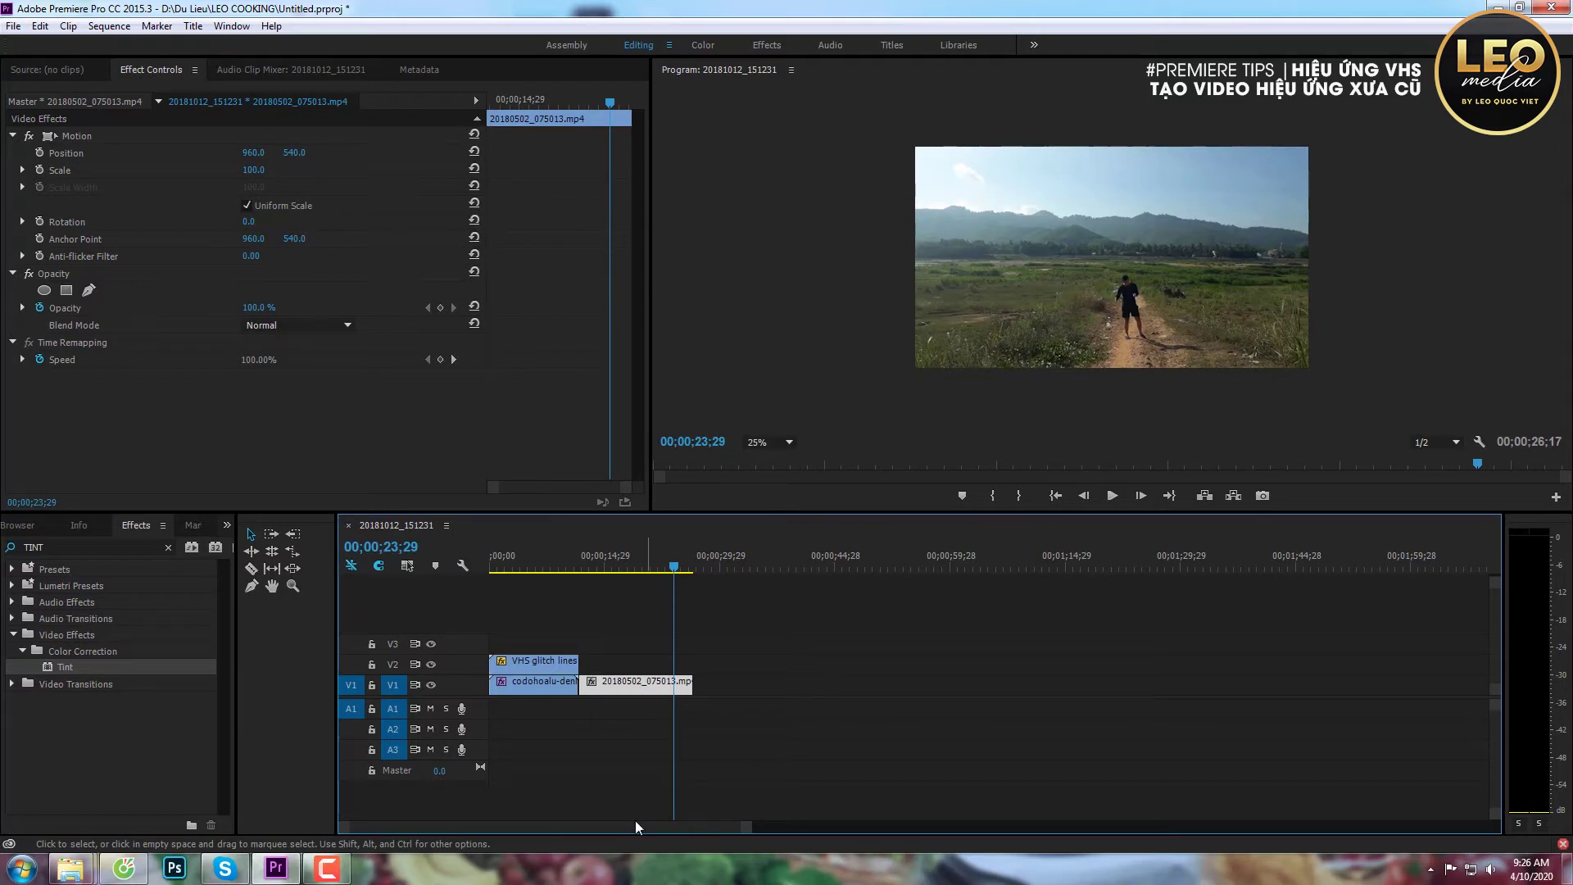
{"action": "left_click_drag", "start_coordinate": [747, 828], "coordinate": [550, 828]}
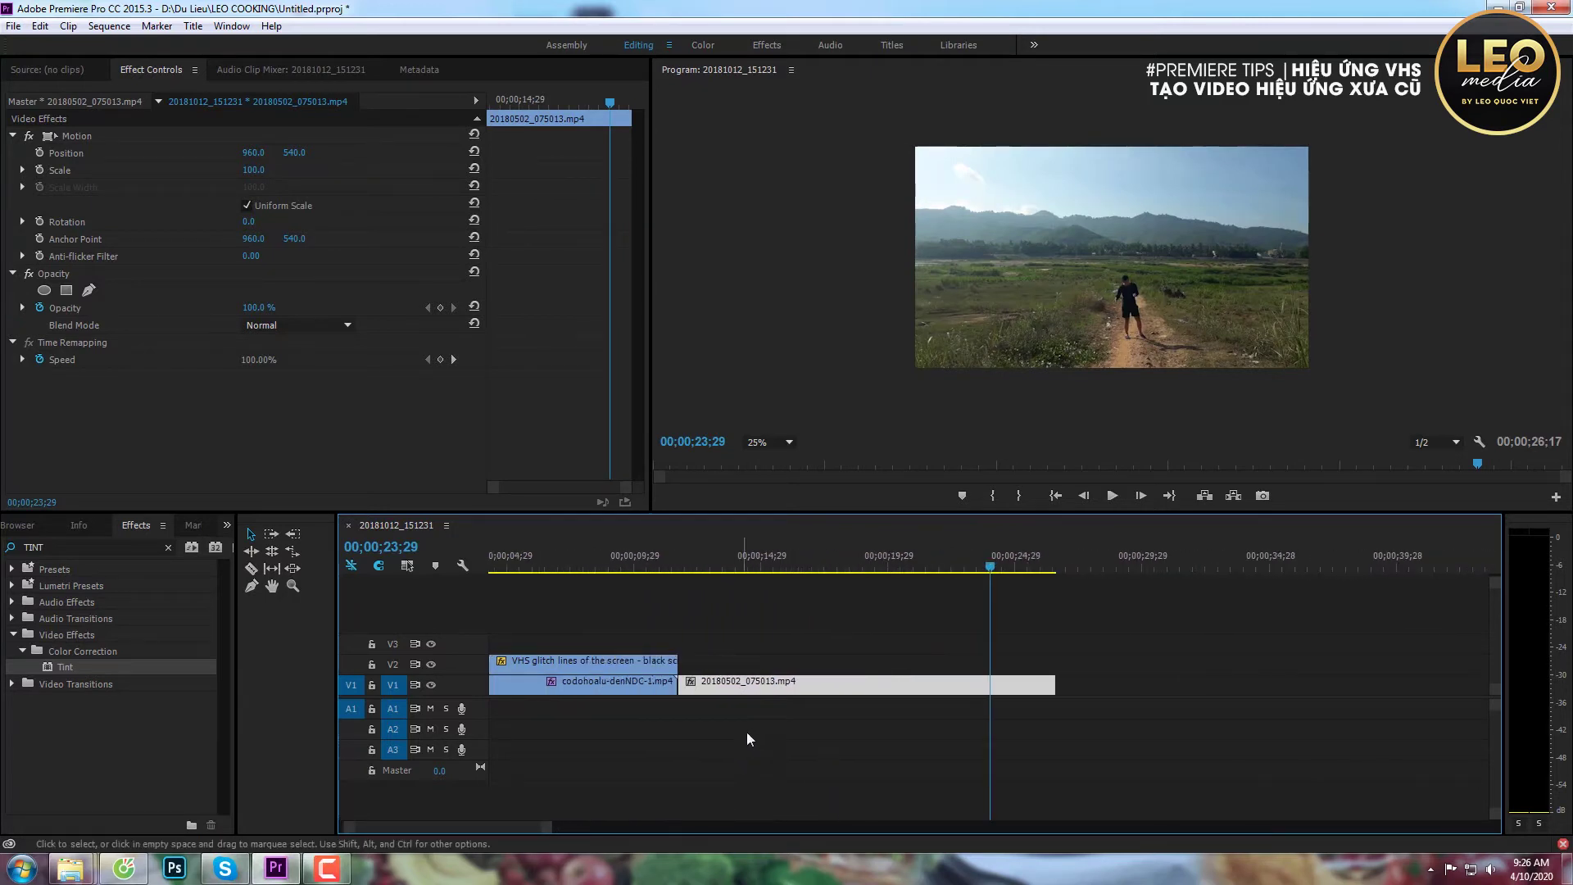
{"action": "left_click_drag", "start_coordinate": [756, 687], "coordinate": [766, 649]}
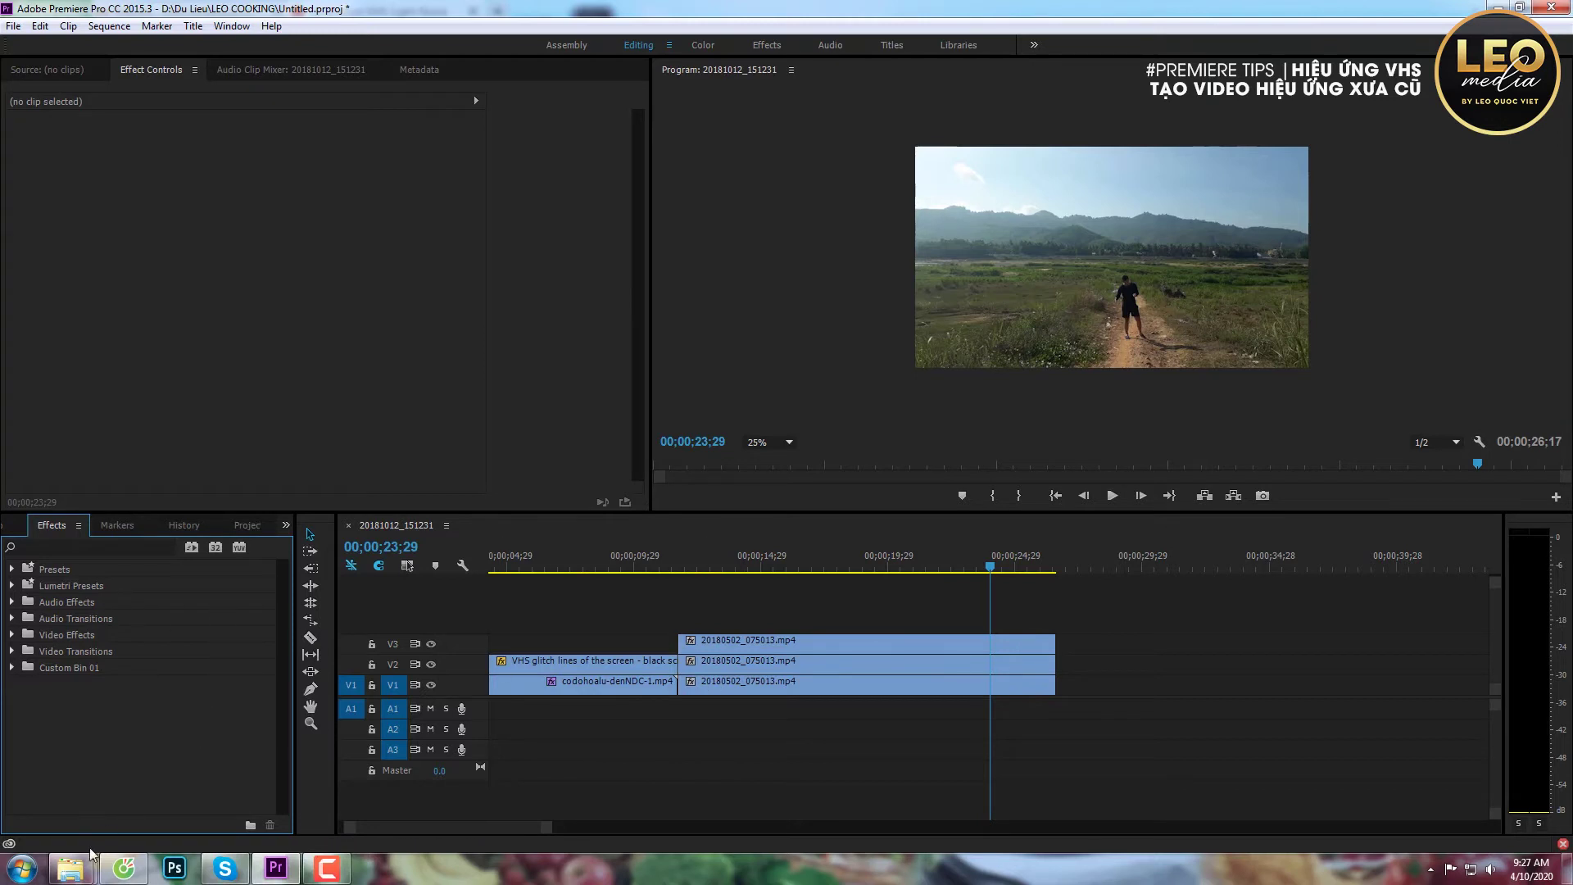
Locate imtungdesign - VHS Effect.prfpset in the Demo folder, then return to Premiere Pro
{"action": "mouse_move", "coordinate": [92, 854]}
{"action": "left_click", "coordinate": [222, 785]}
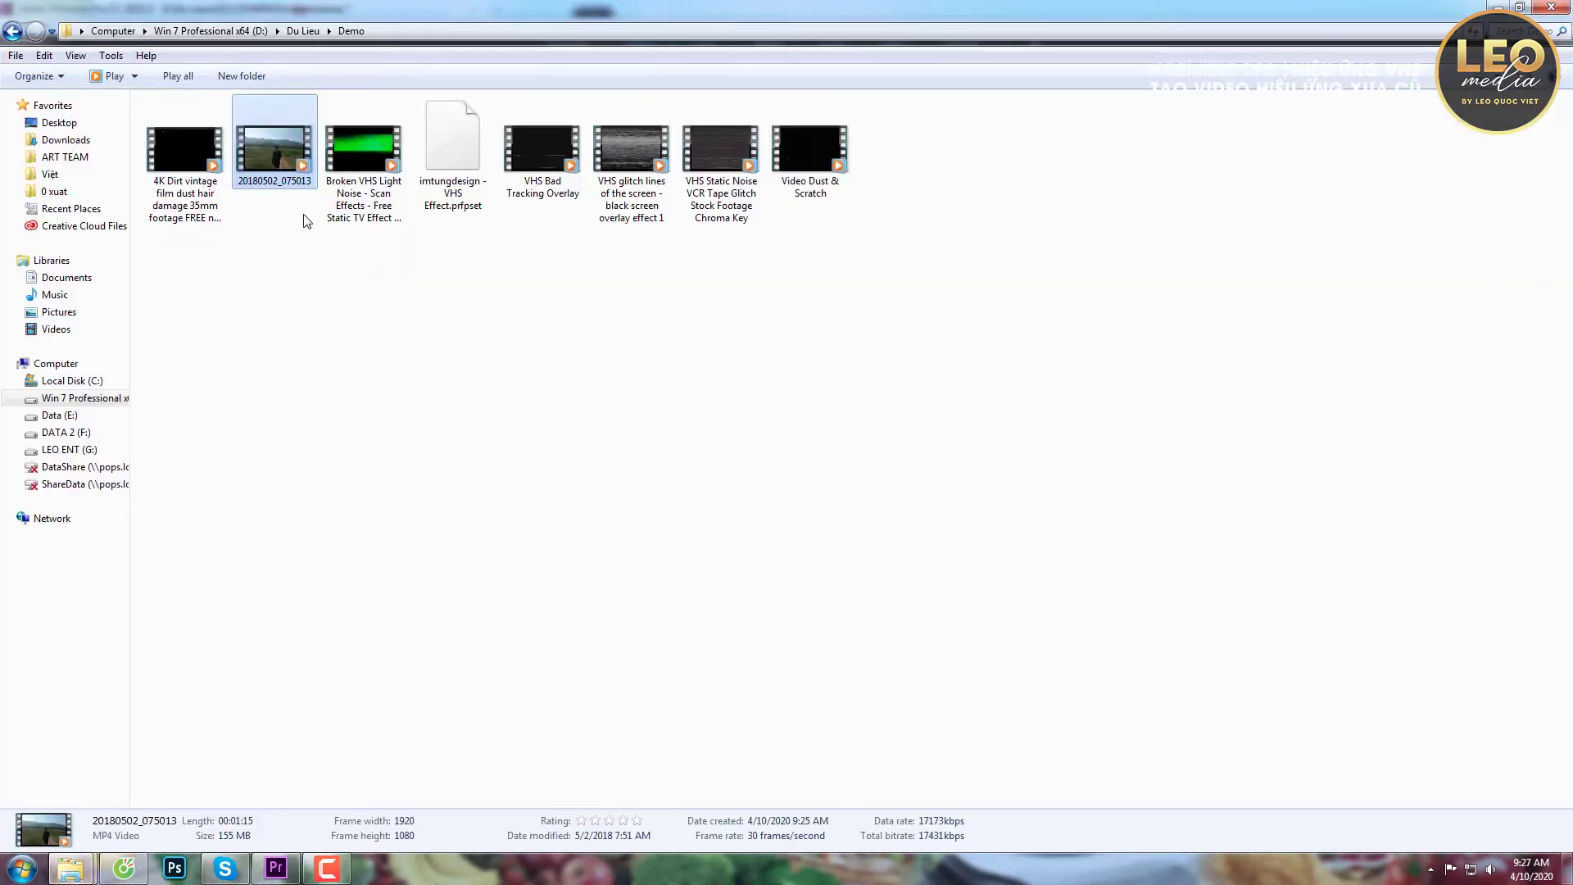
{"action": "left_click", "coordinate": [435, 163]}
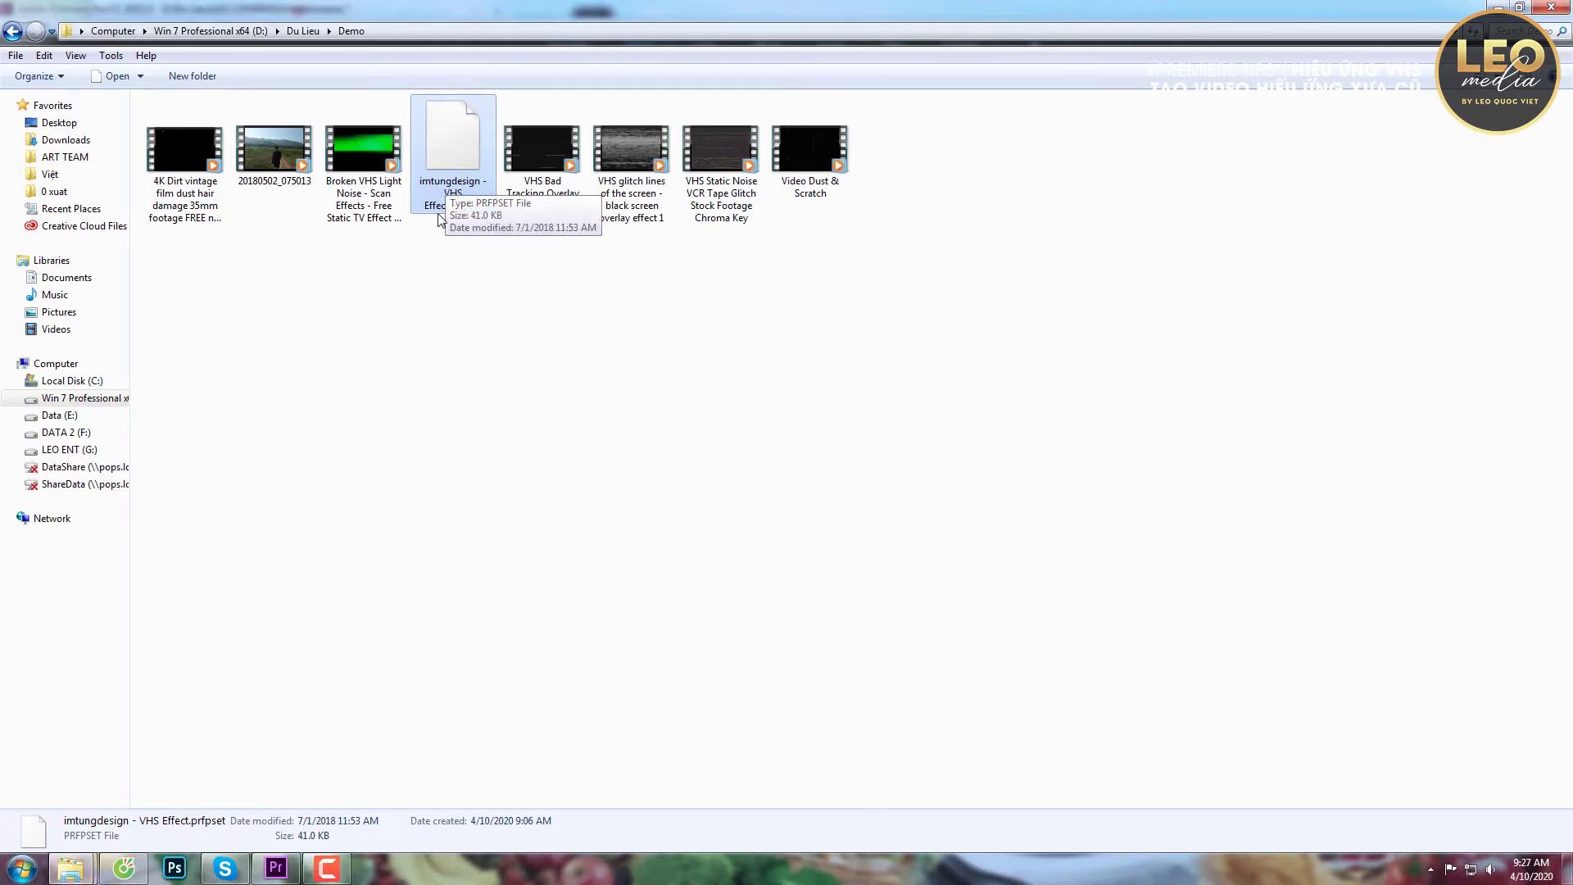
{"action": "left_click", "coordinate": [271, 876]}
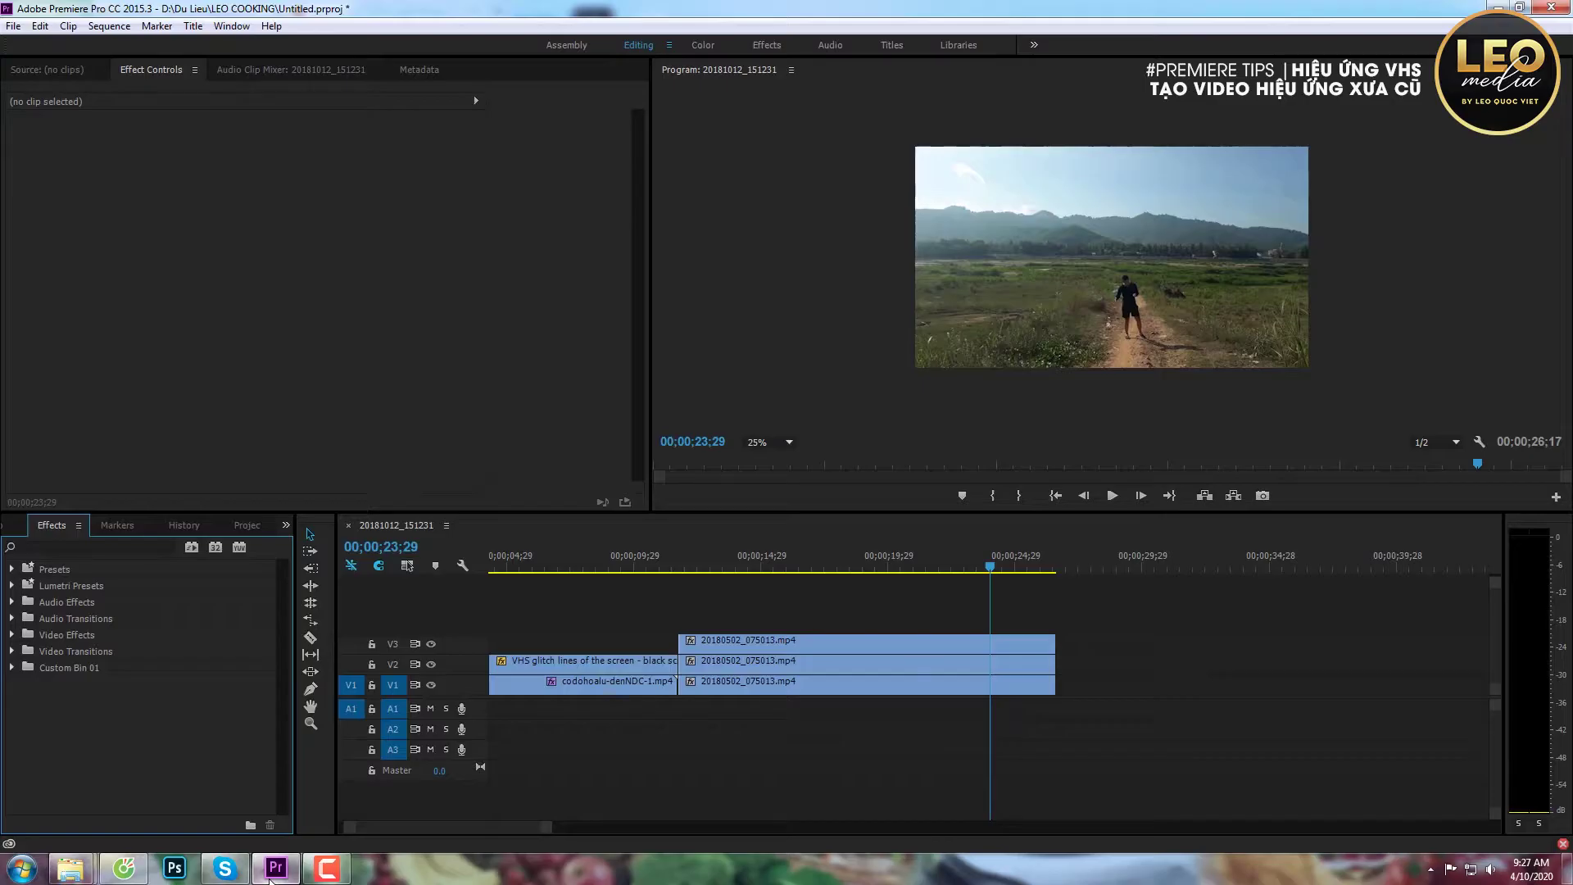
Import imtungdesign - VHS Effect.prfpset from D:\Du Lieu\Demo through the Effects panel's Import Presets
{"action": "left_click", "coordinate": [78, 527]}
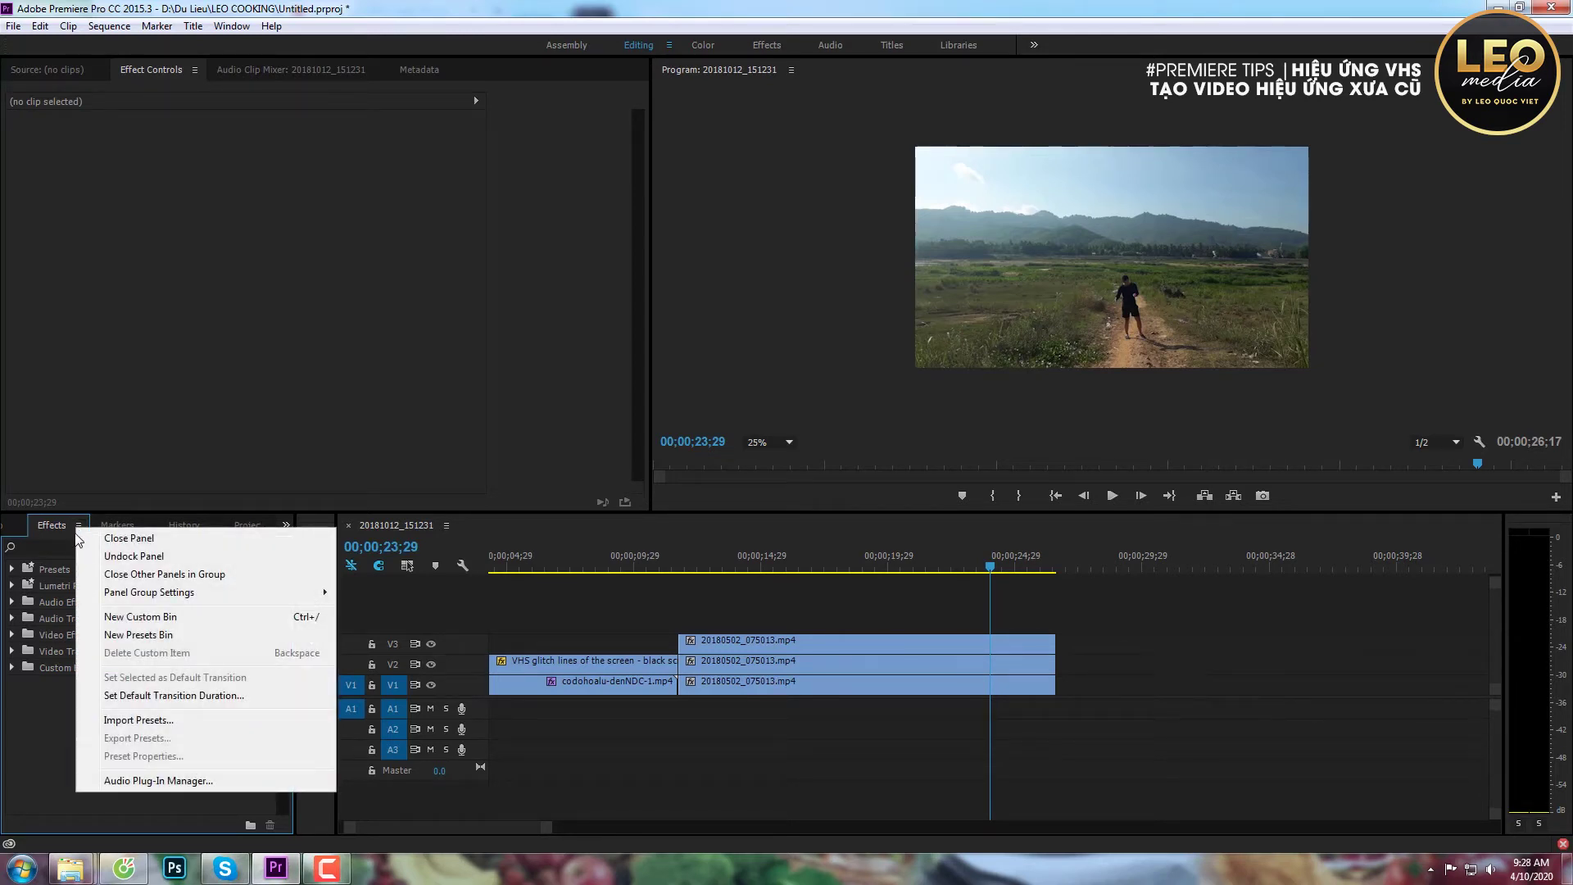
{"action": "left_click", "coordinate": [140, 720]}
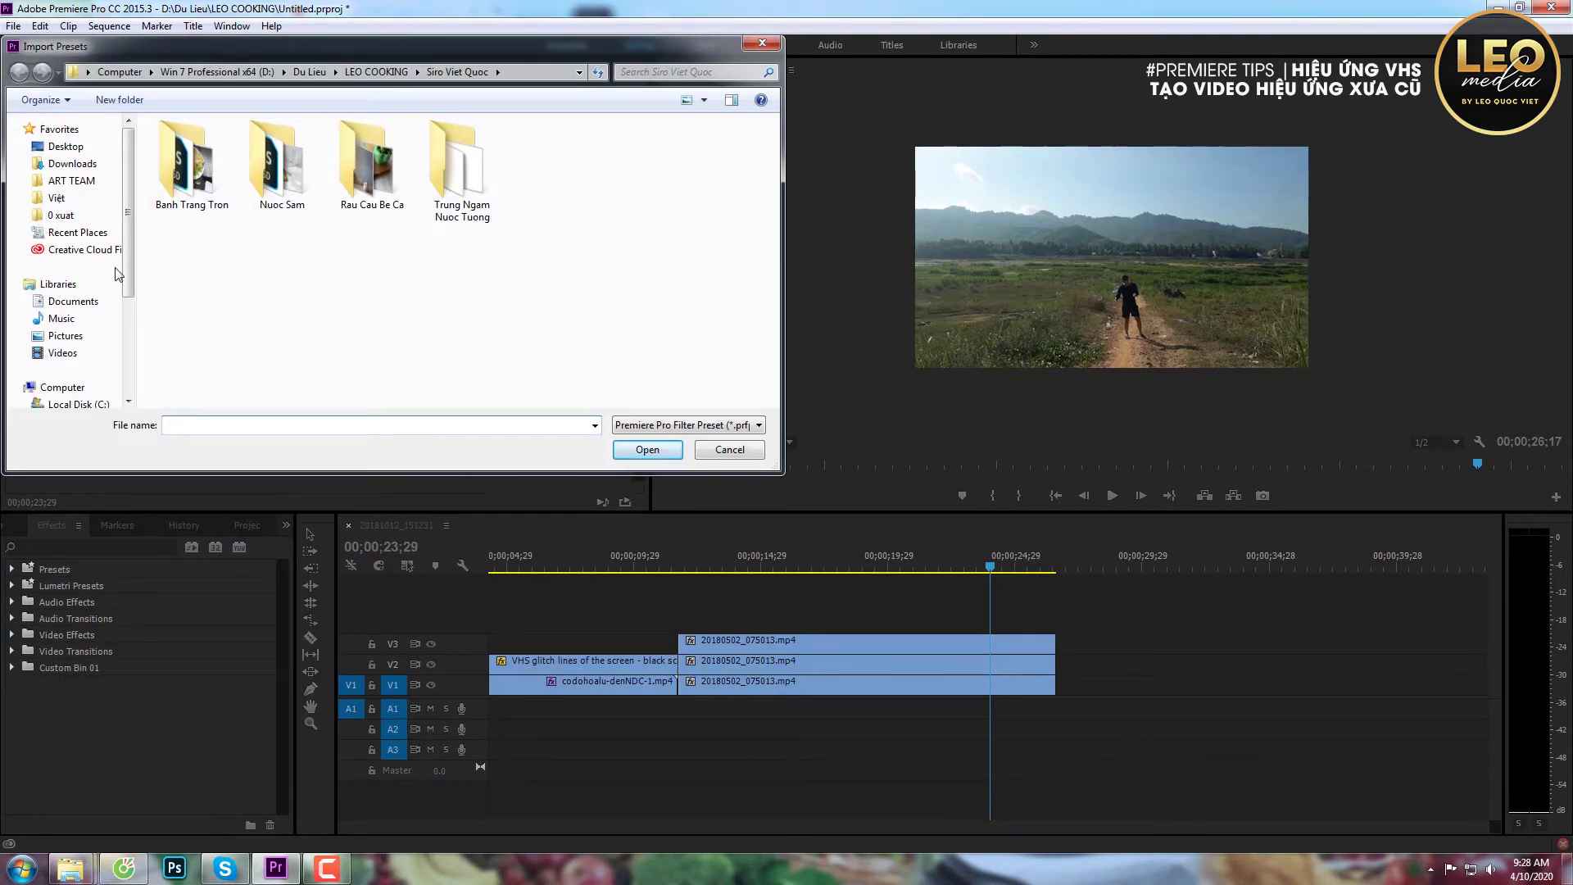
{"action": "scroll", "coordinate": [98, 312], "scroll_direction": "down", "scroll_amount": 2}
{"action": "left_click", "coordinate": [81, 328]}
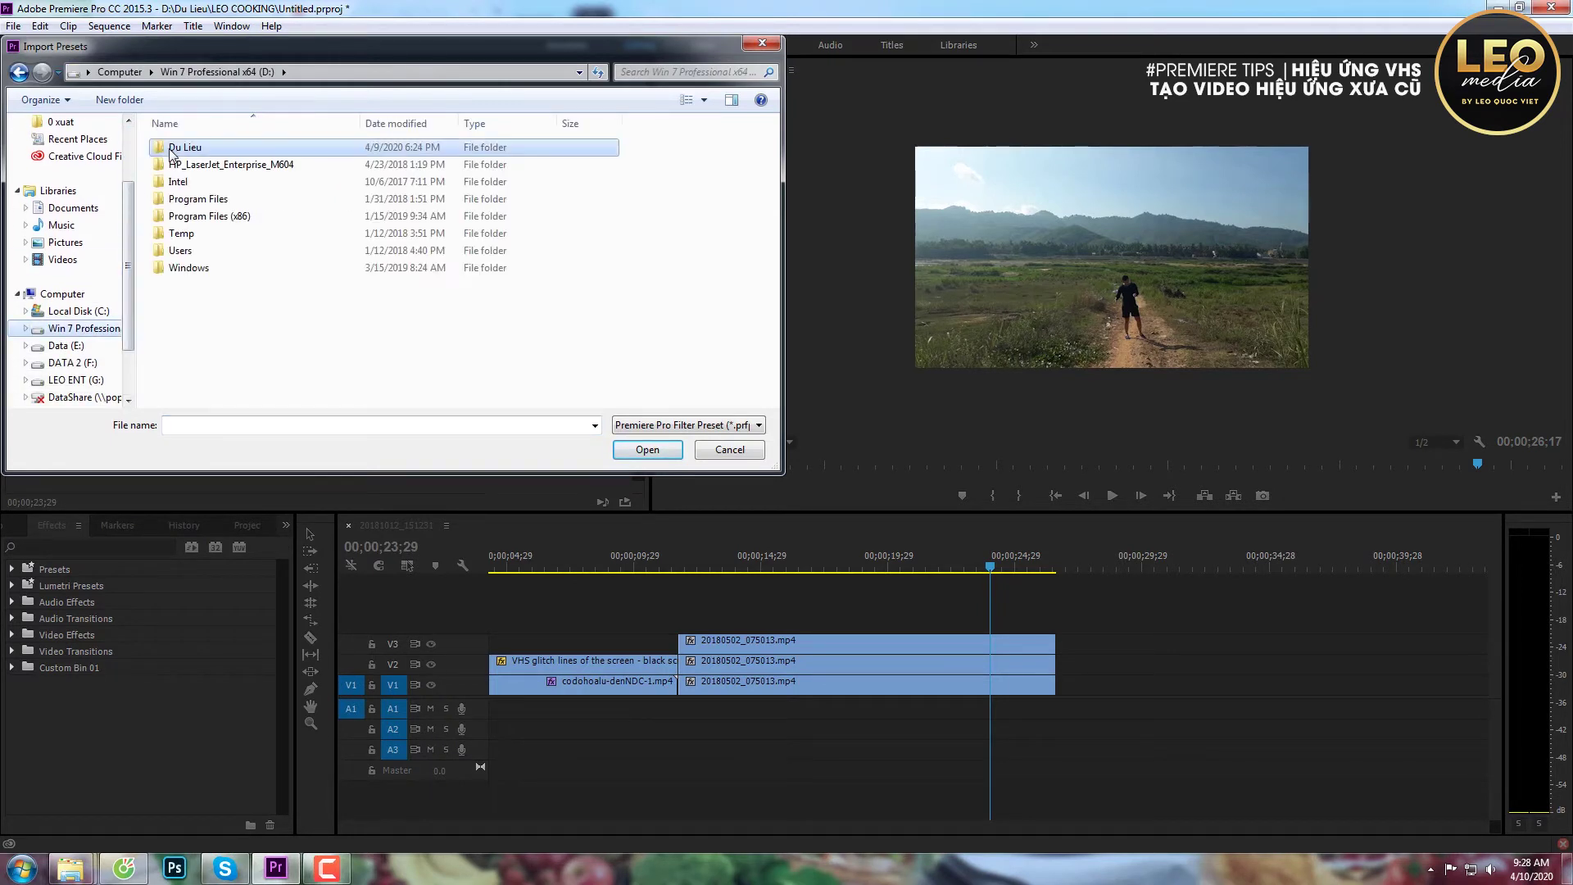
{"action": "double_click", "coordinate": [176, 148]}
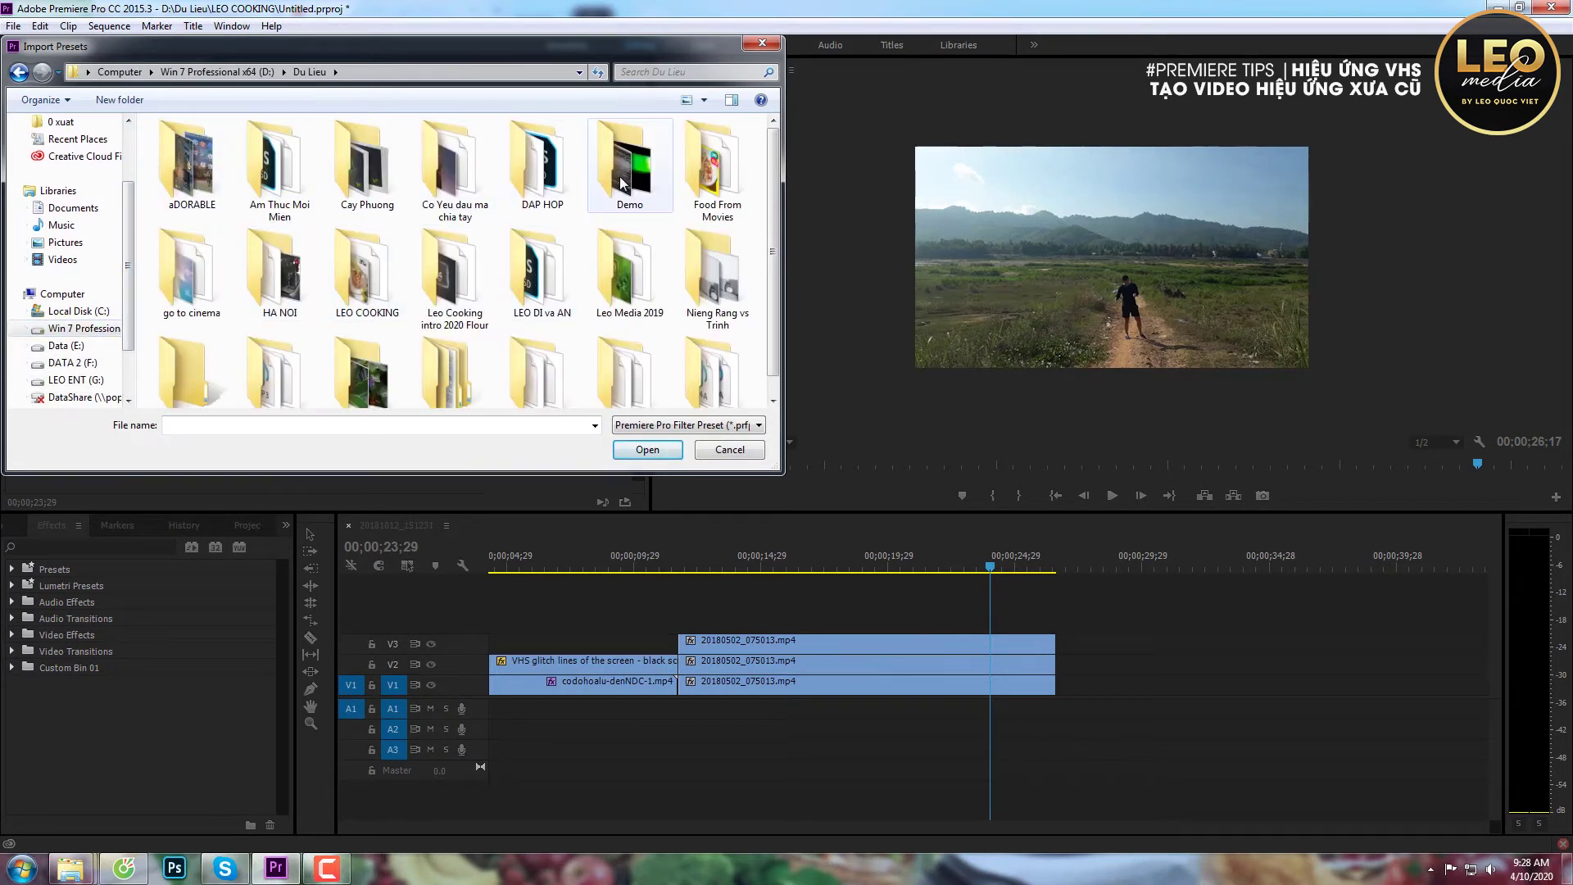
{"action": "double_click", "coordinate": [621, 184]}
{"action": "left_click", "coordinate": [190, 169]}
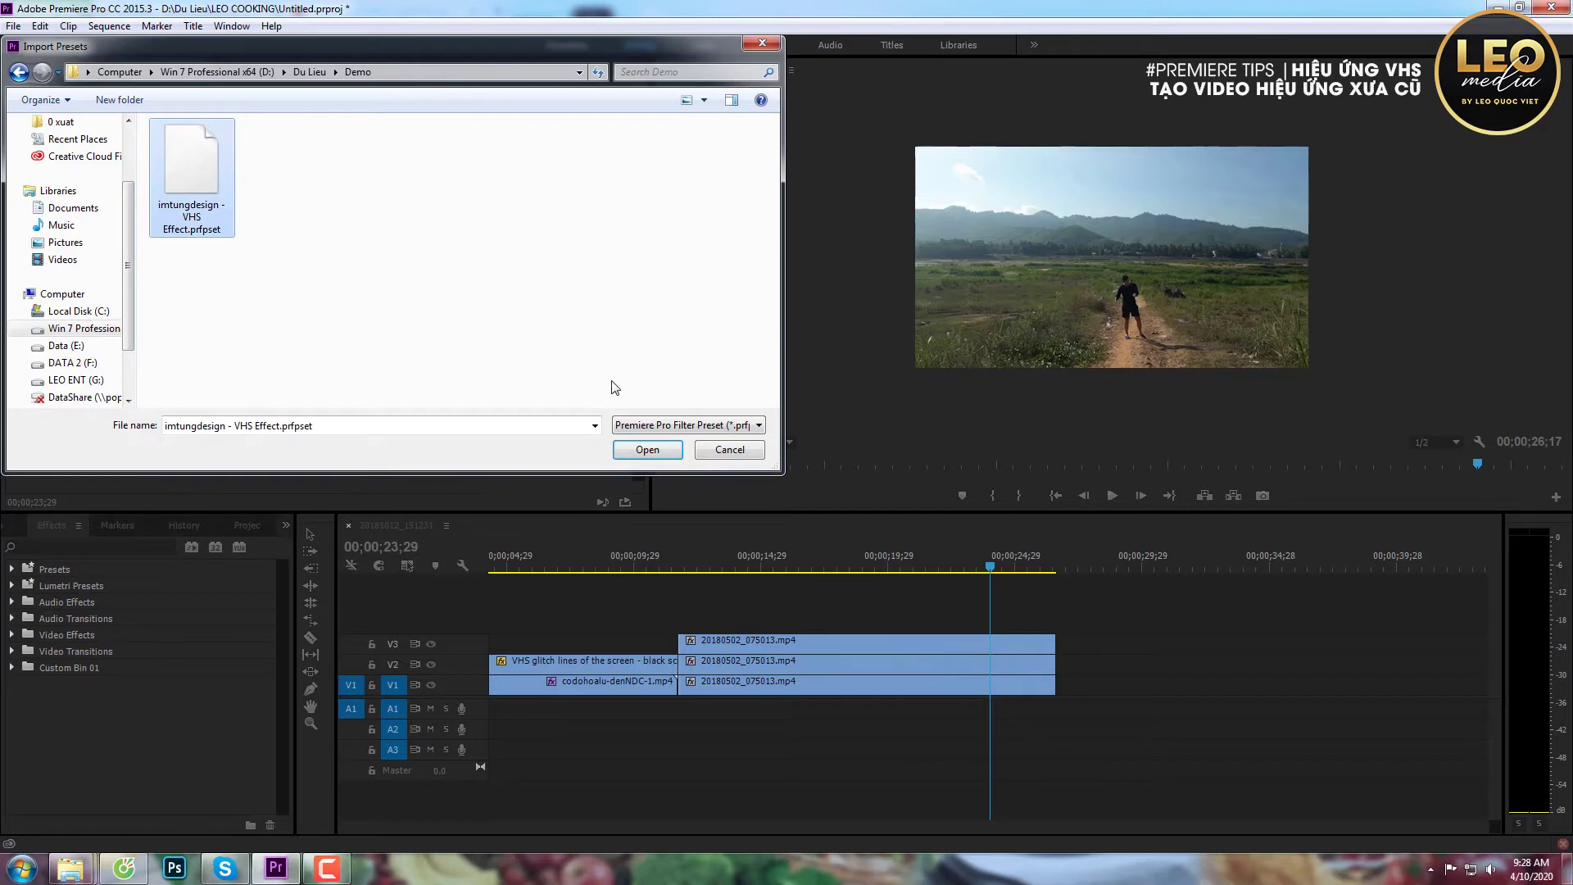
{"action": "left_click", "coordinate": [660, 450]}
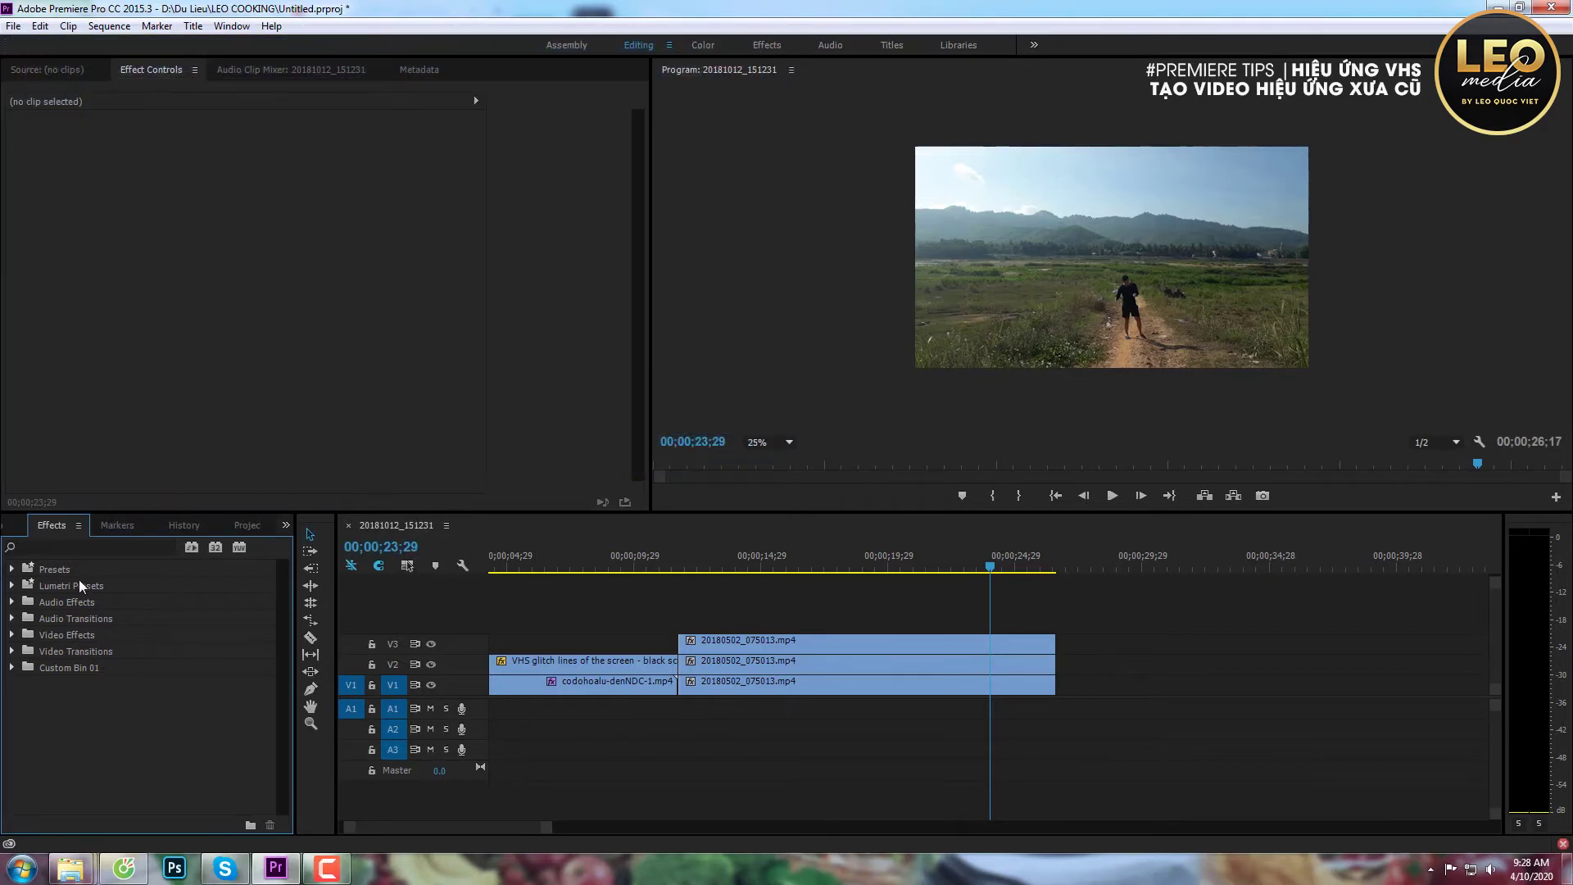
Search the Effects panel for 'VH' and apply the RGB - R100 preset to the V3 landscape clip
{"action": "left_click", "coordinate": [95, 544]}
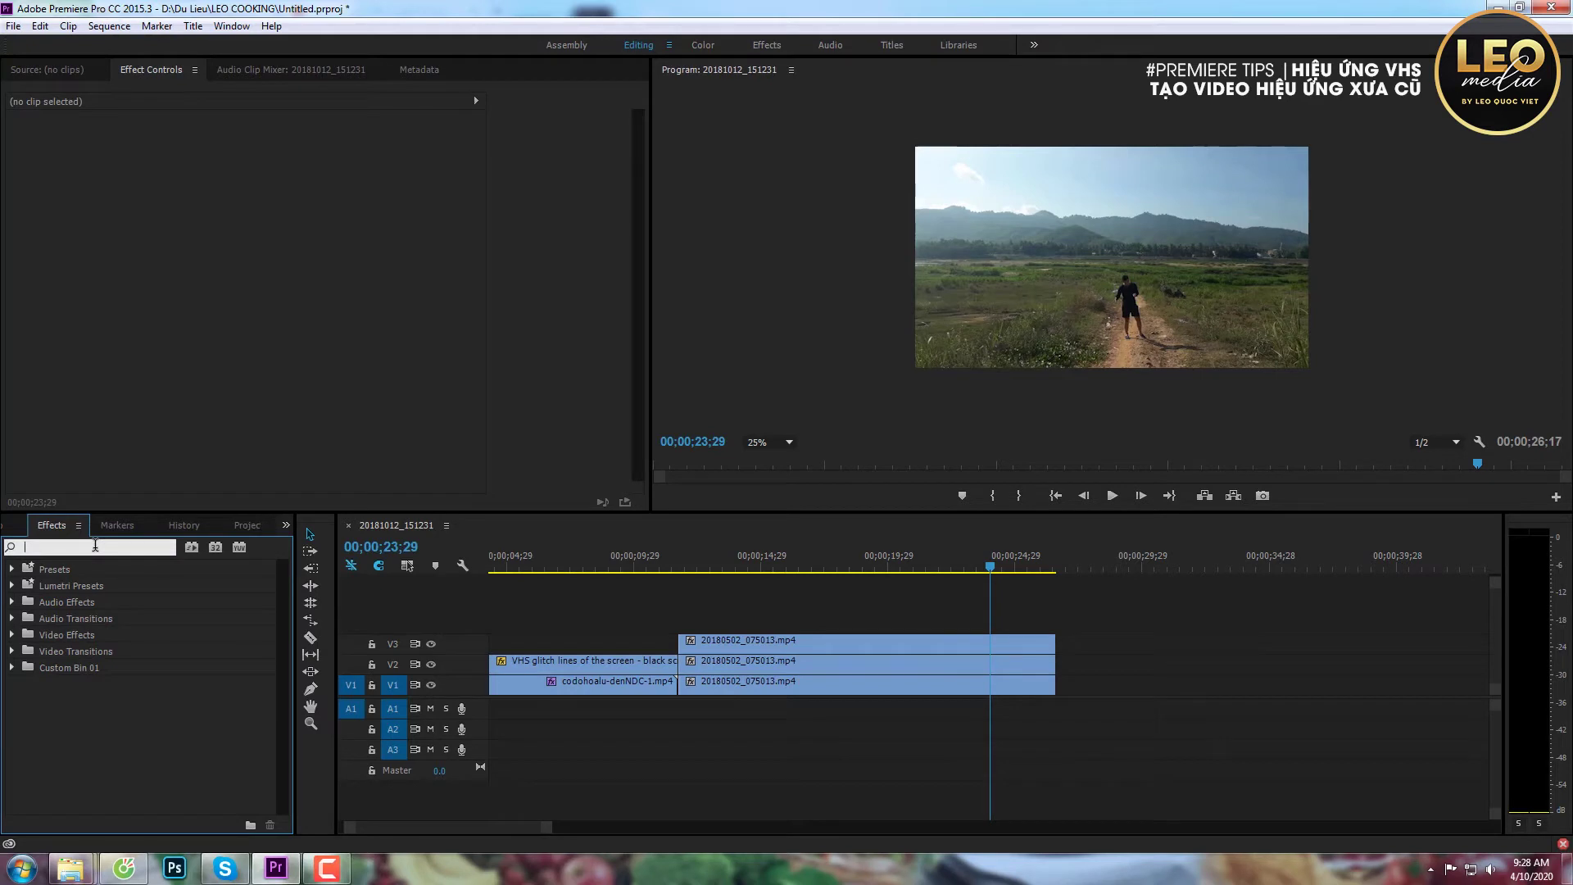
{"action": "type", "text": "VHS"}
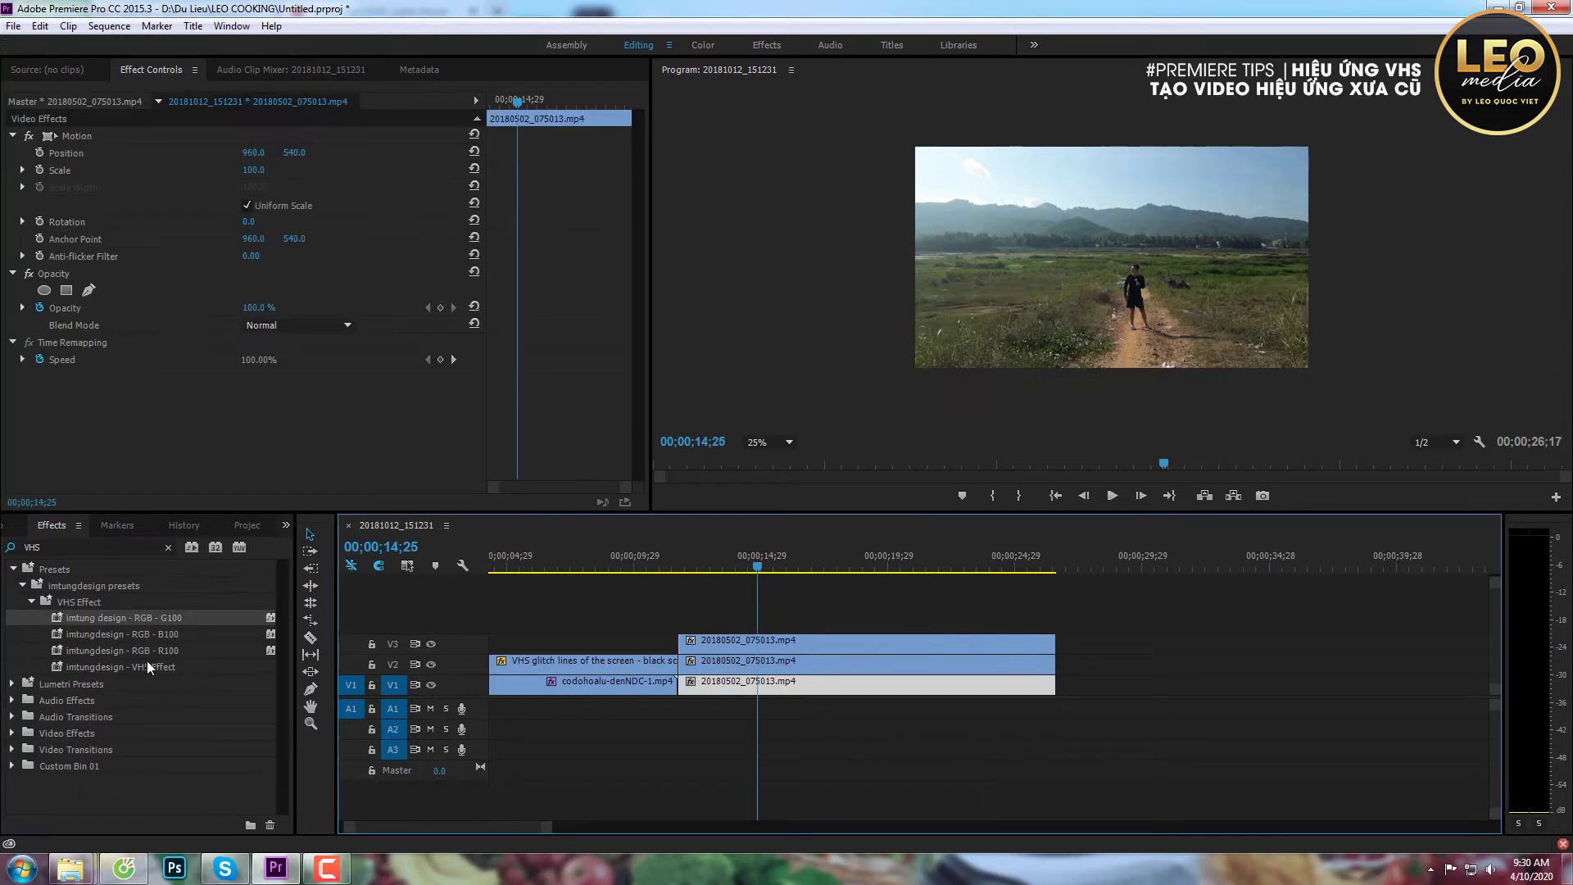
{"action": "left_click", "coordinate": [174, 617]}
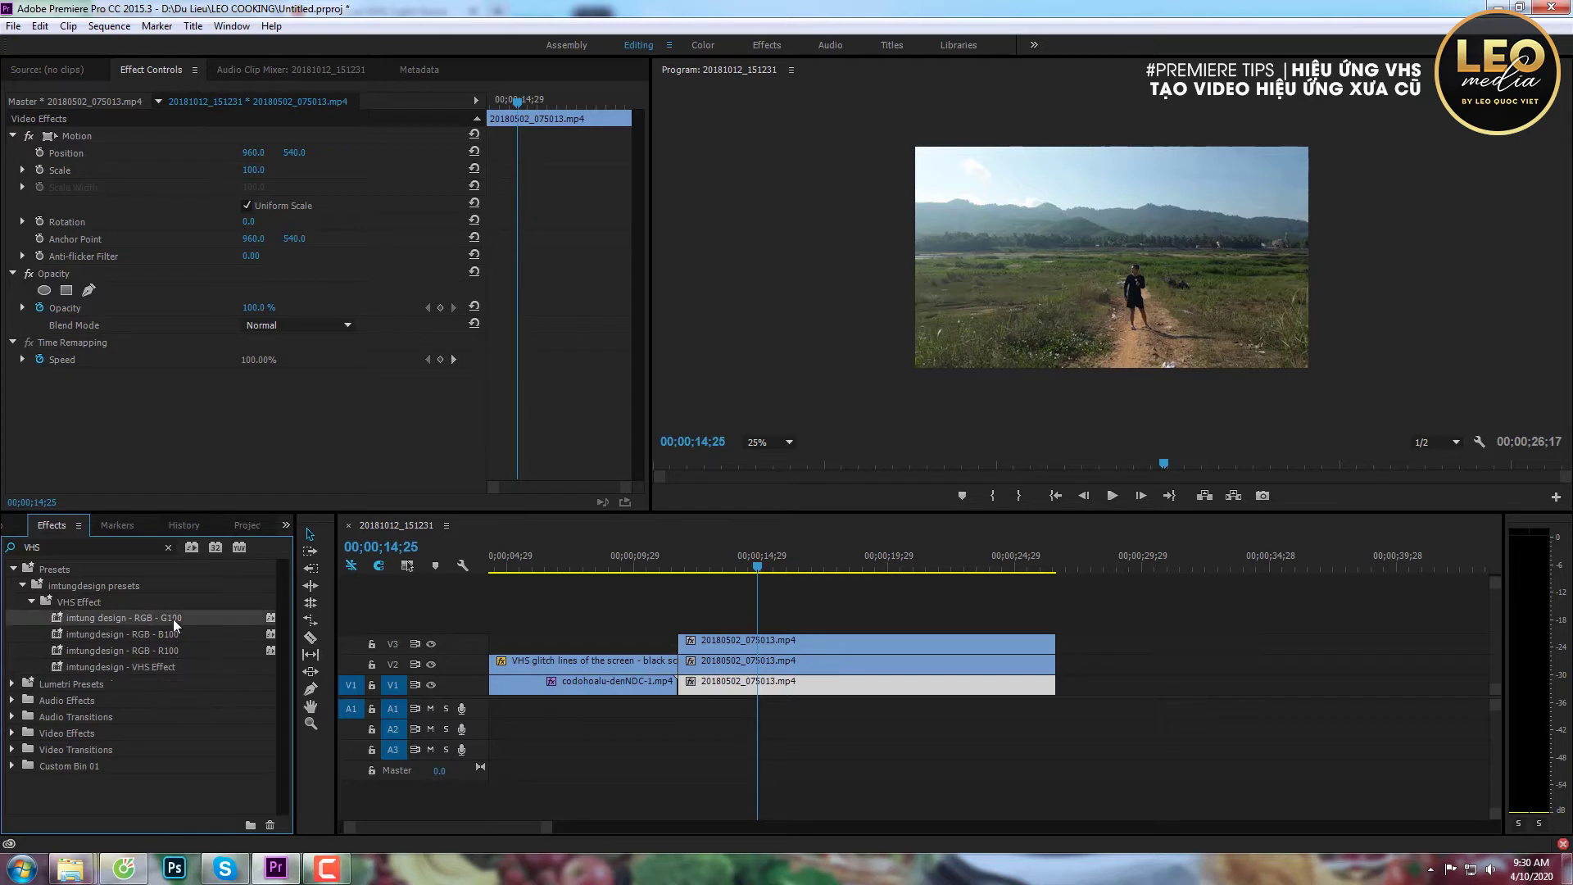
{"action": "left_click", "coordinate": [782, 642]}
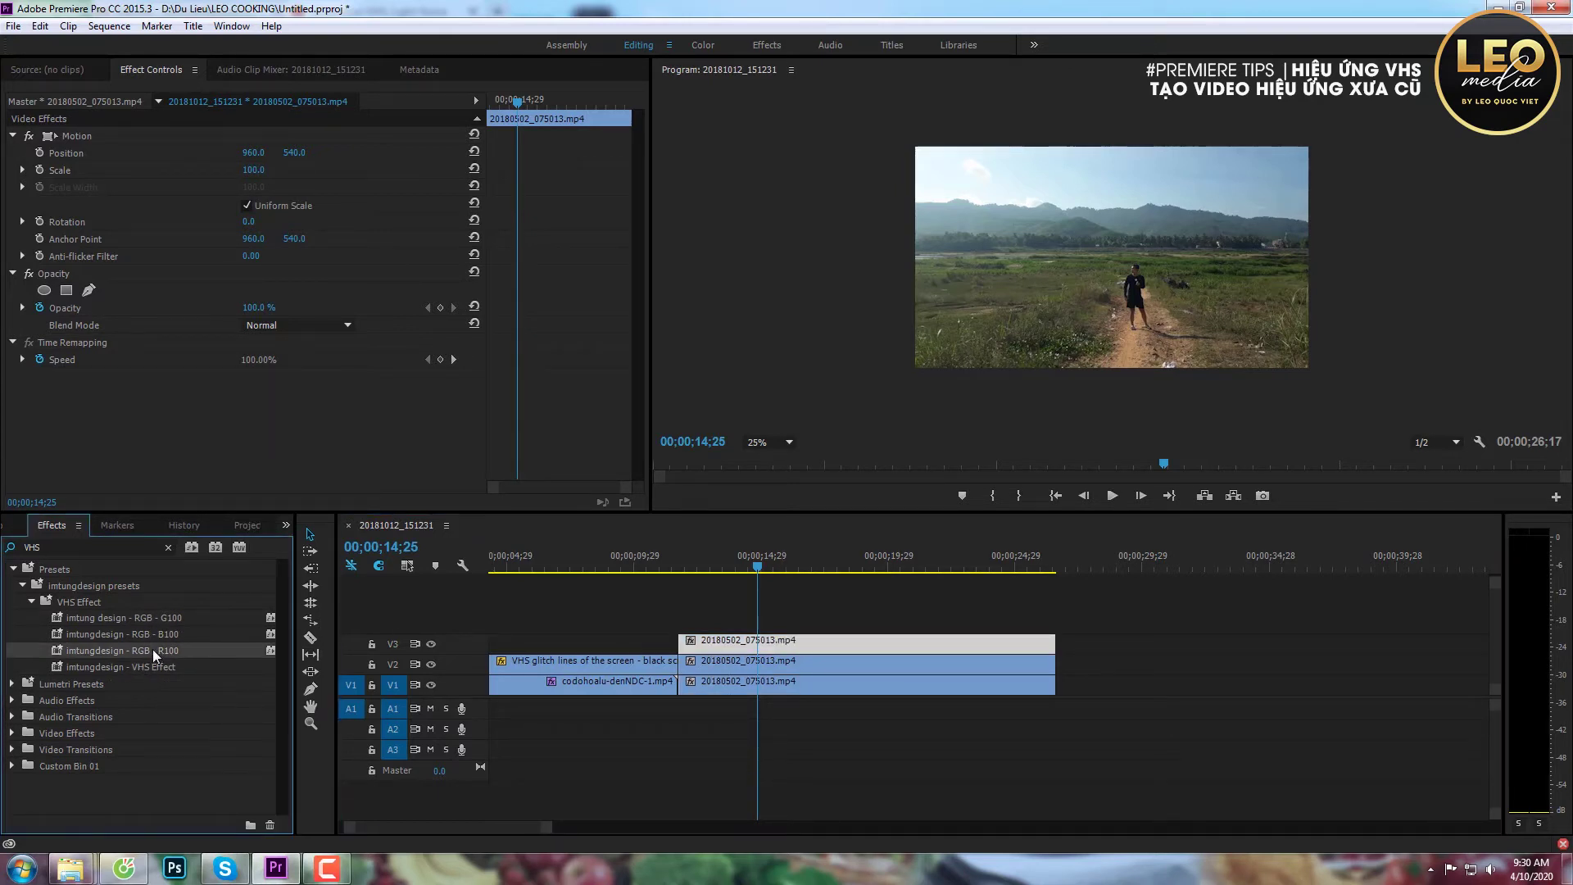
{"action": "left_click_drag", "start_coordinate": [153, 649], "coordinate": [790, 647]}
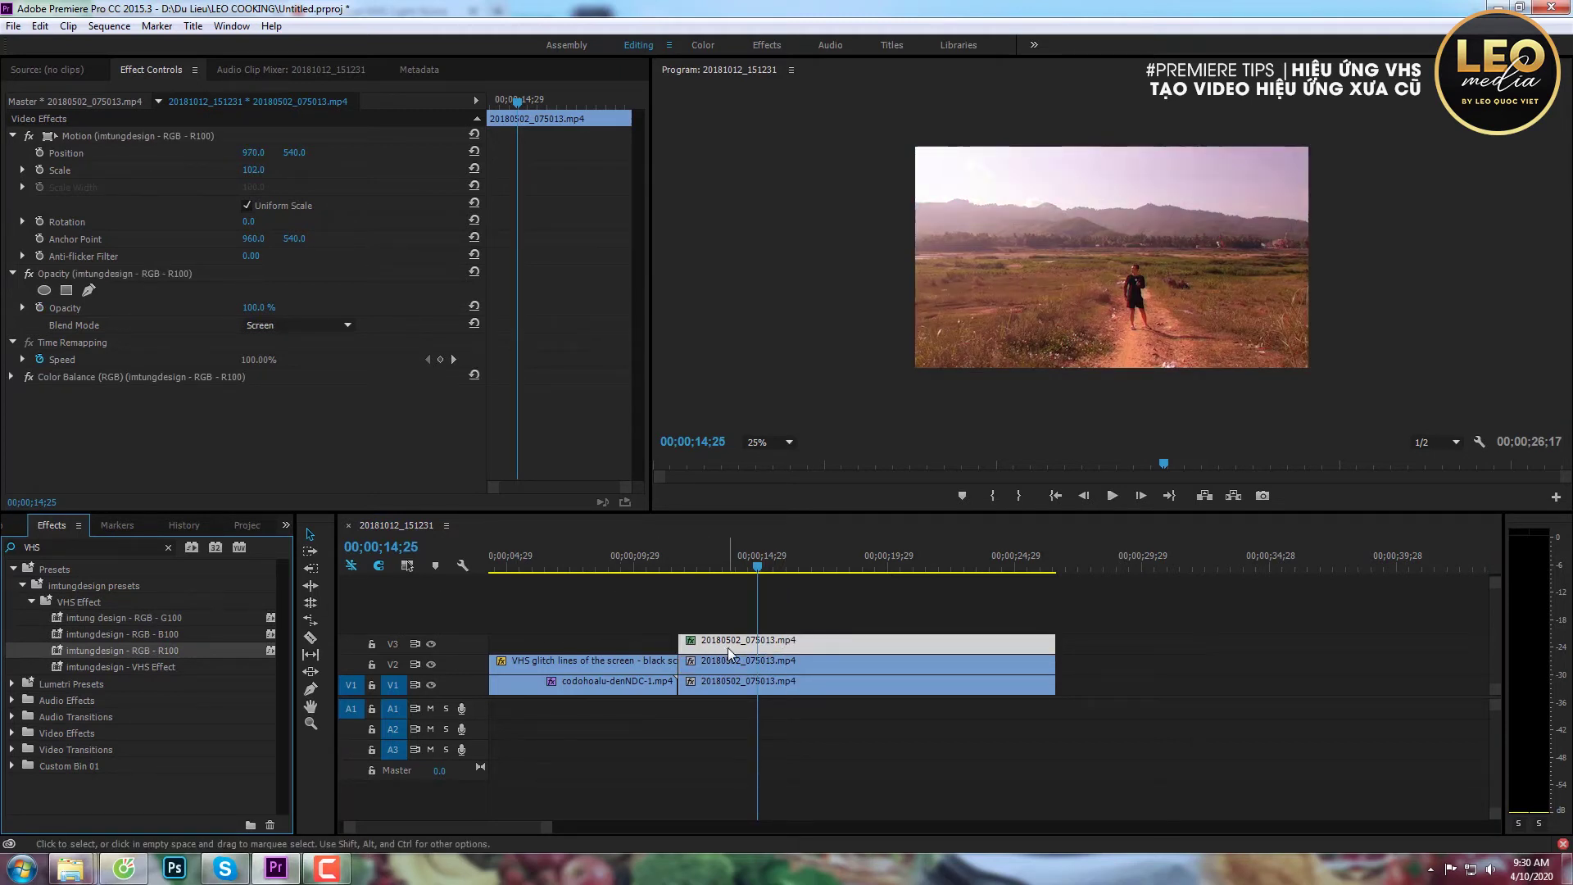
Apply RGB - G100 to the V2 landscape clip and RGB - B100 to the V1 clip
{"action": "left_click", "coordinate": [832, 664]}
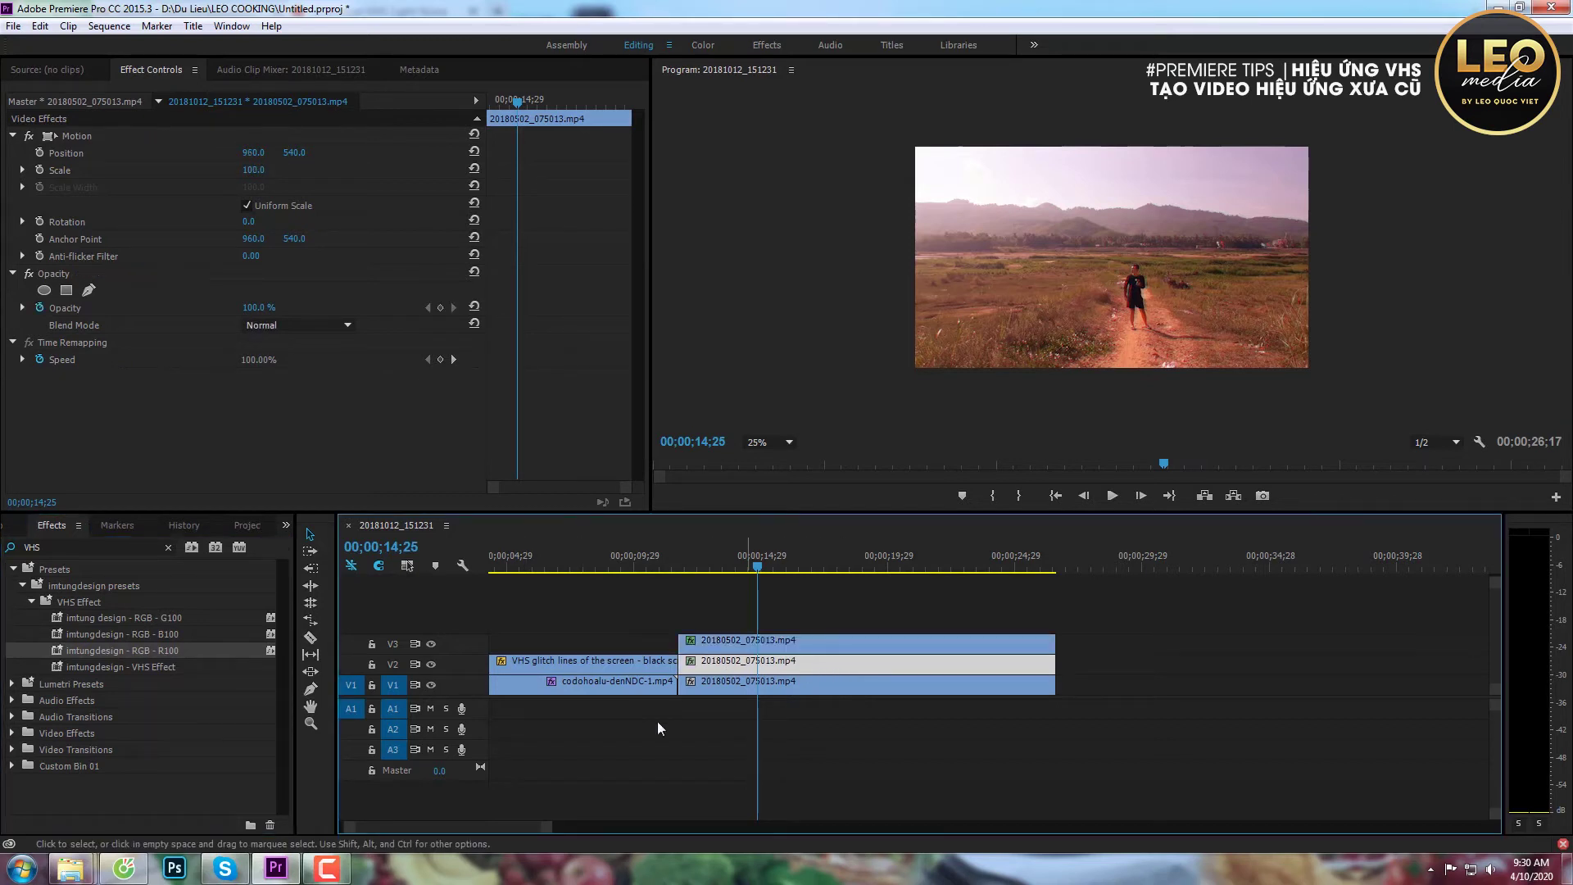
{"action": "left_click", "coordinate": [168, 620]}
{"action": "left_click_drag", "start_coordinate": [167, 617], "coordinate": [823, 669]}
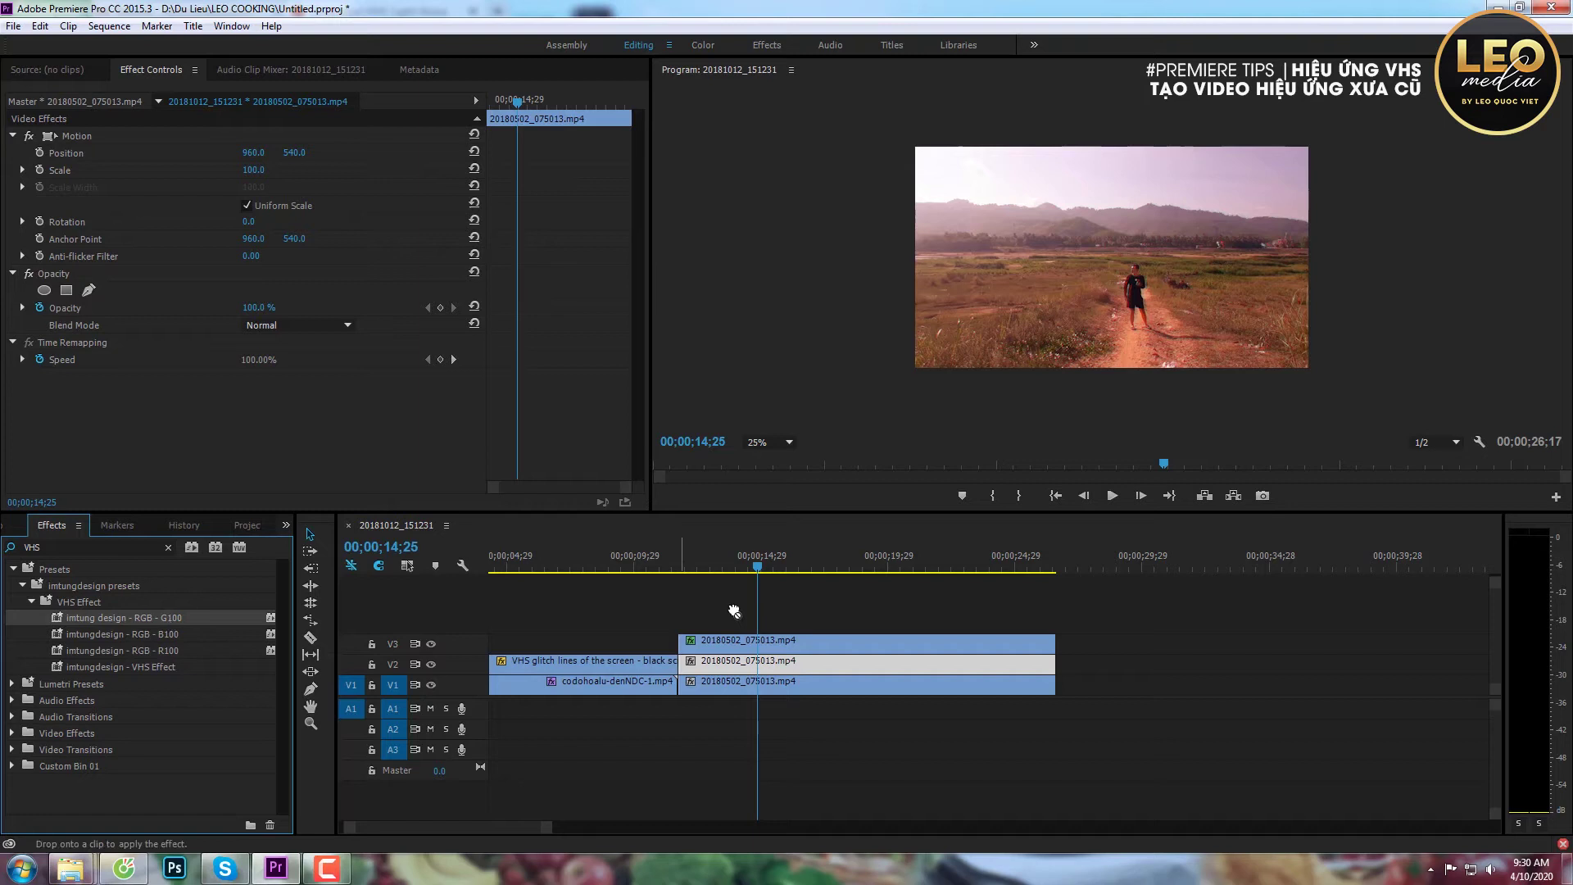
{"action": "left_click", "coordinate": [803, 687]}
{"action": "left_click_drag", "start_coordinate": [160, 634], "coordinate": [778, 691]}
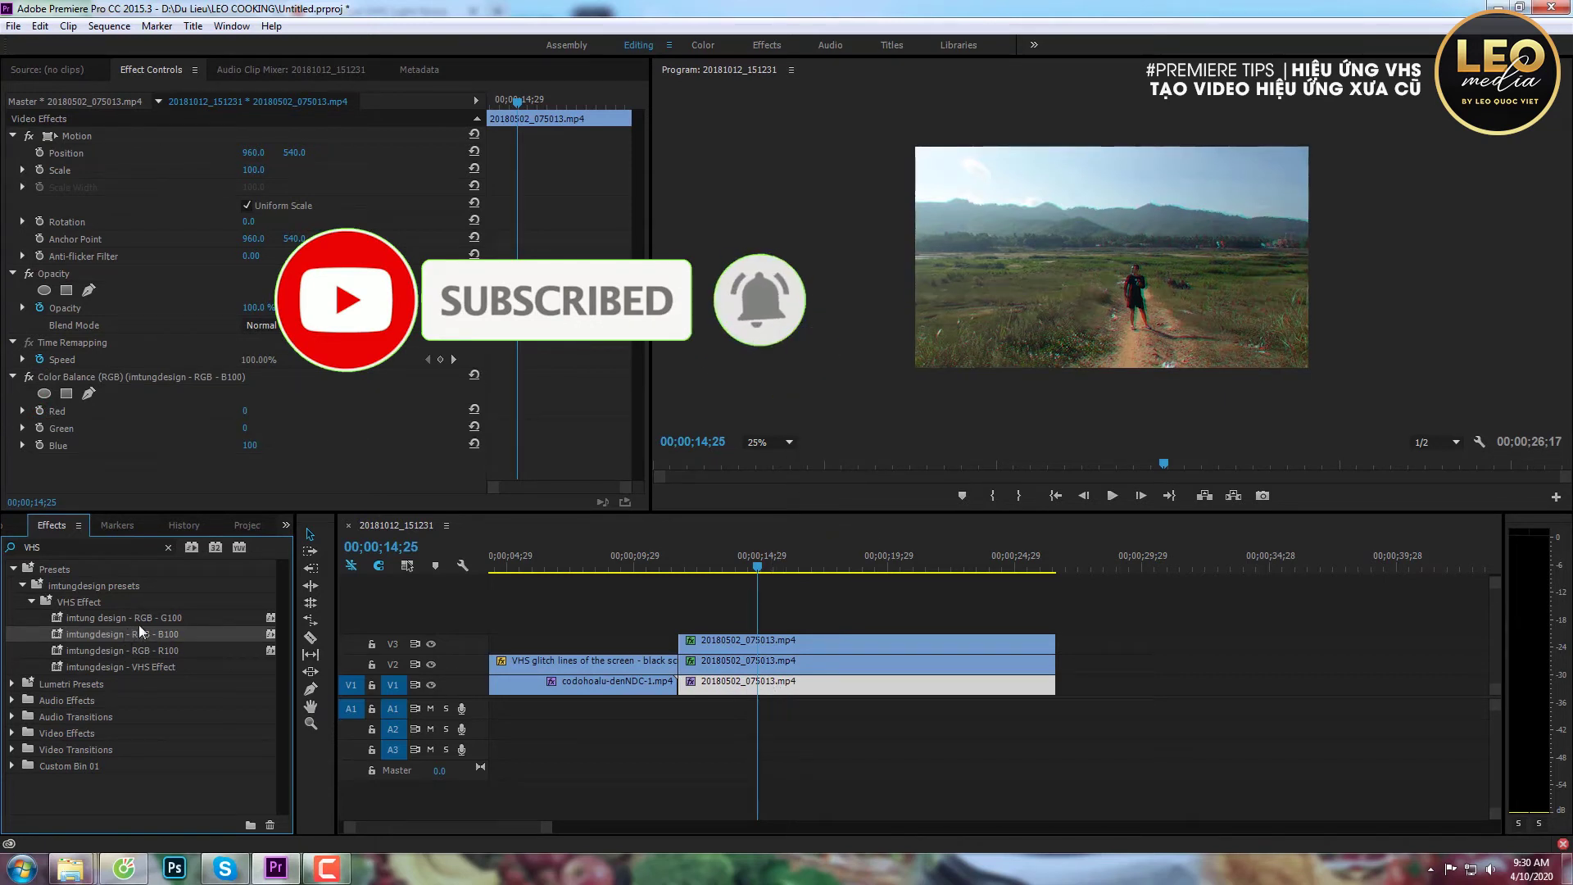
Inspect the effects currently on the V3, V2 and V1 landscape clips
{"action": "left_click", "coordinate": [783, 721]}
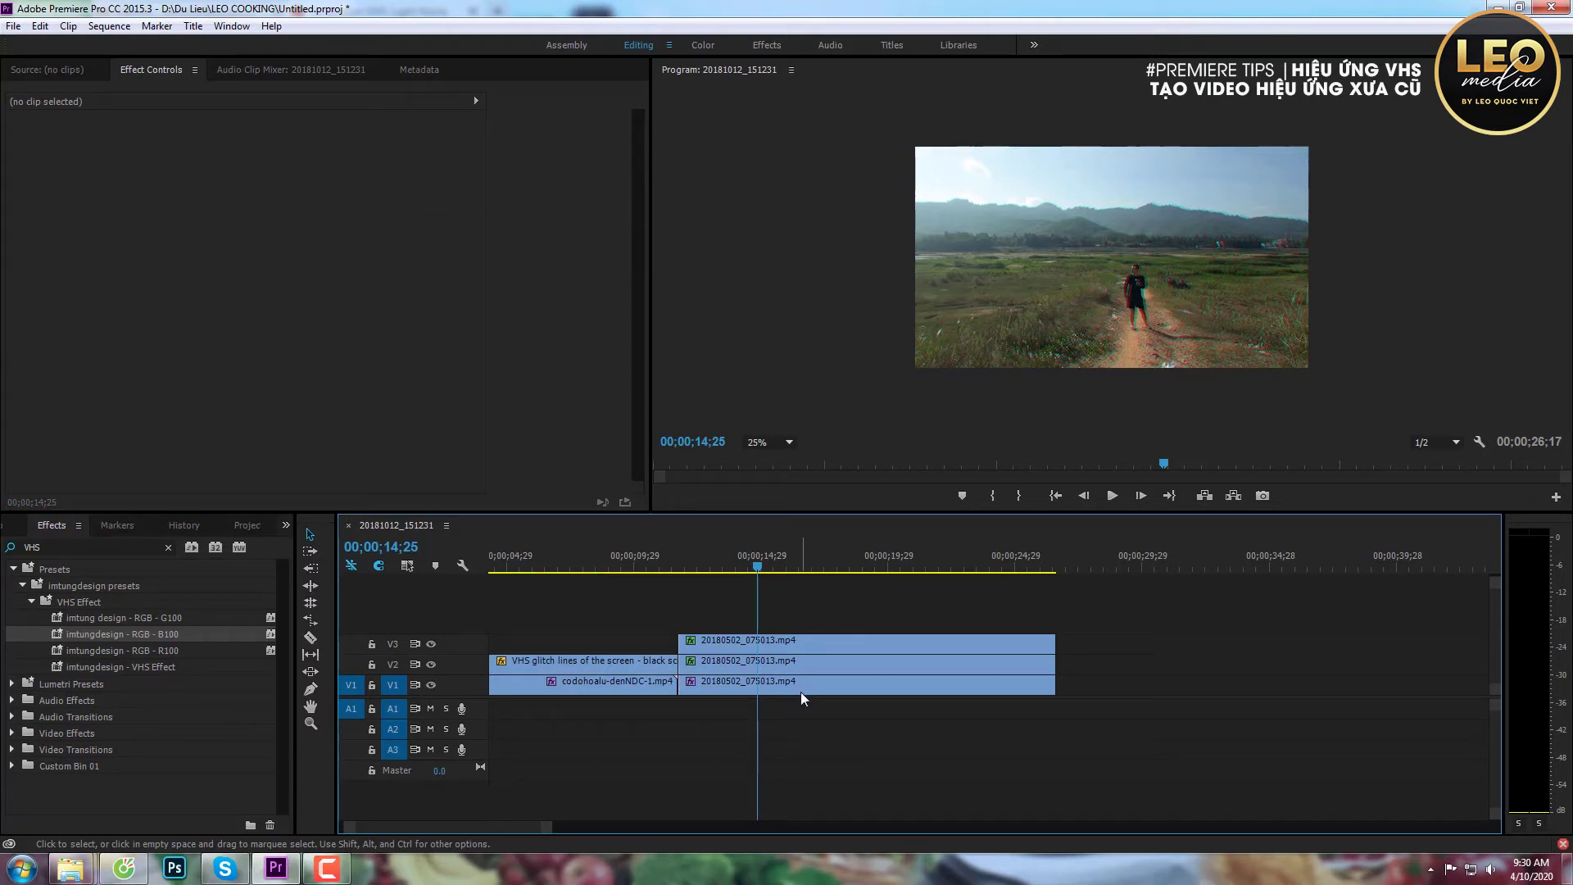
{"action": "left_click", "coordinate": [805, 642]}
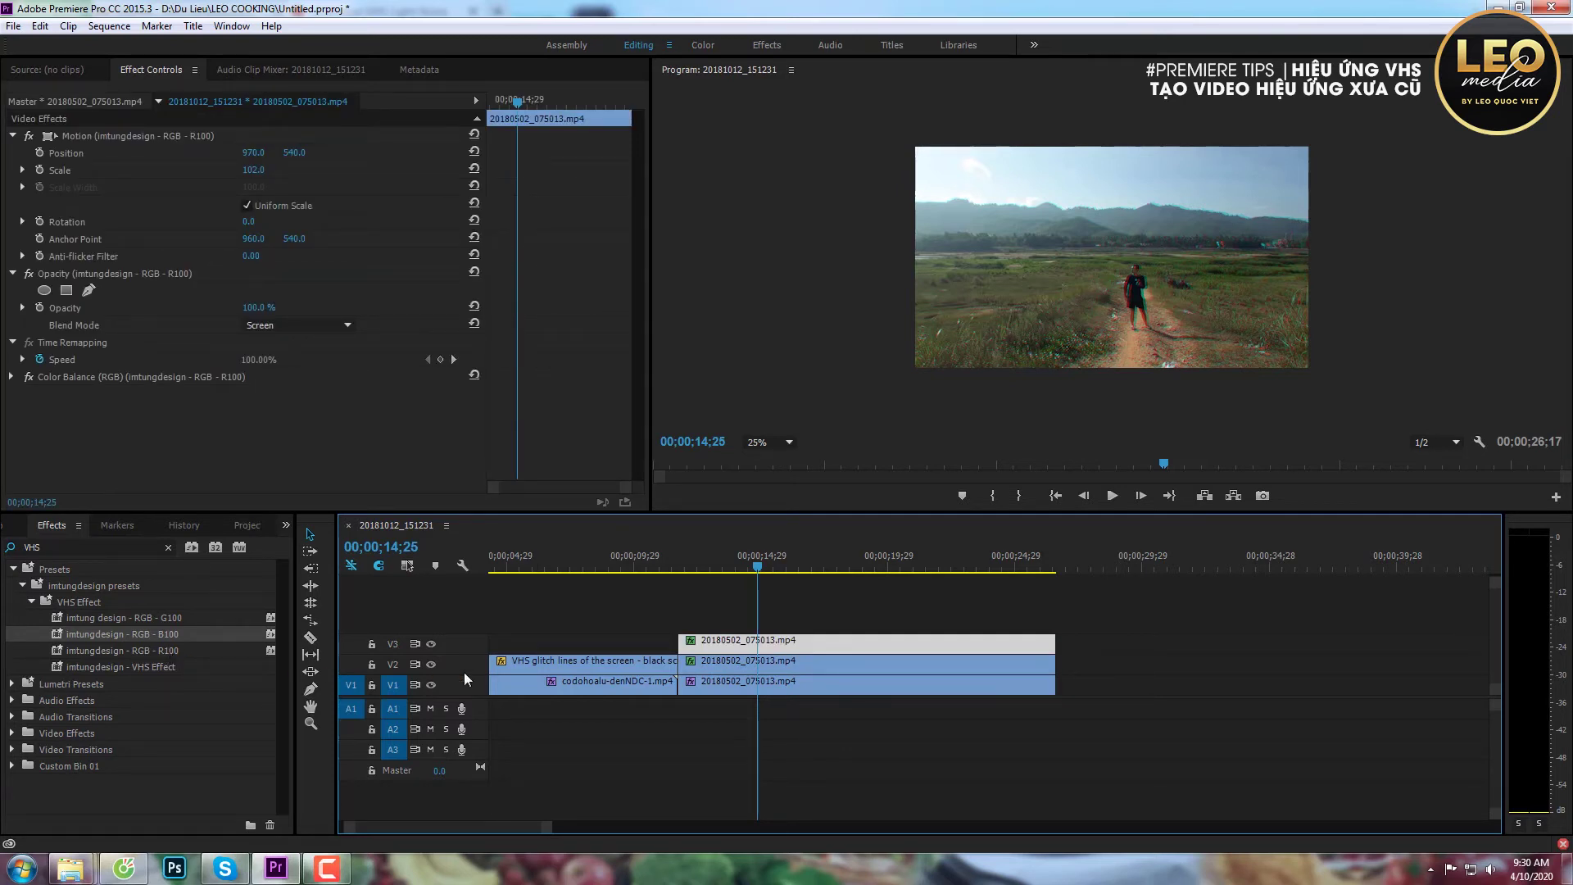
{"action": "left_click", "coordinate": [811, 662]}
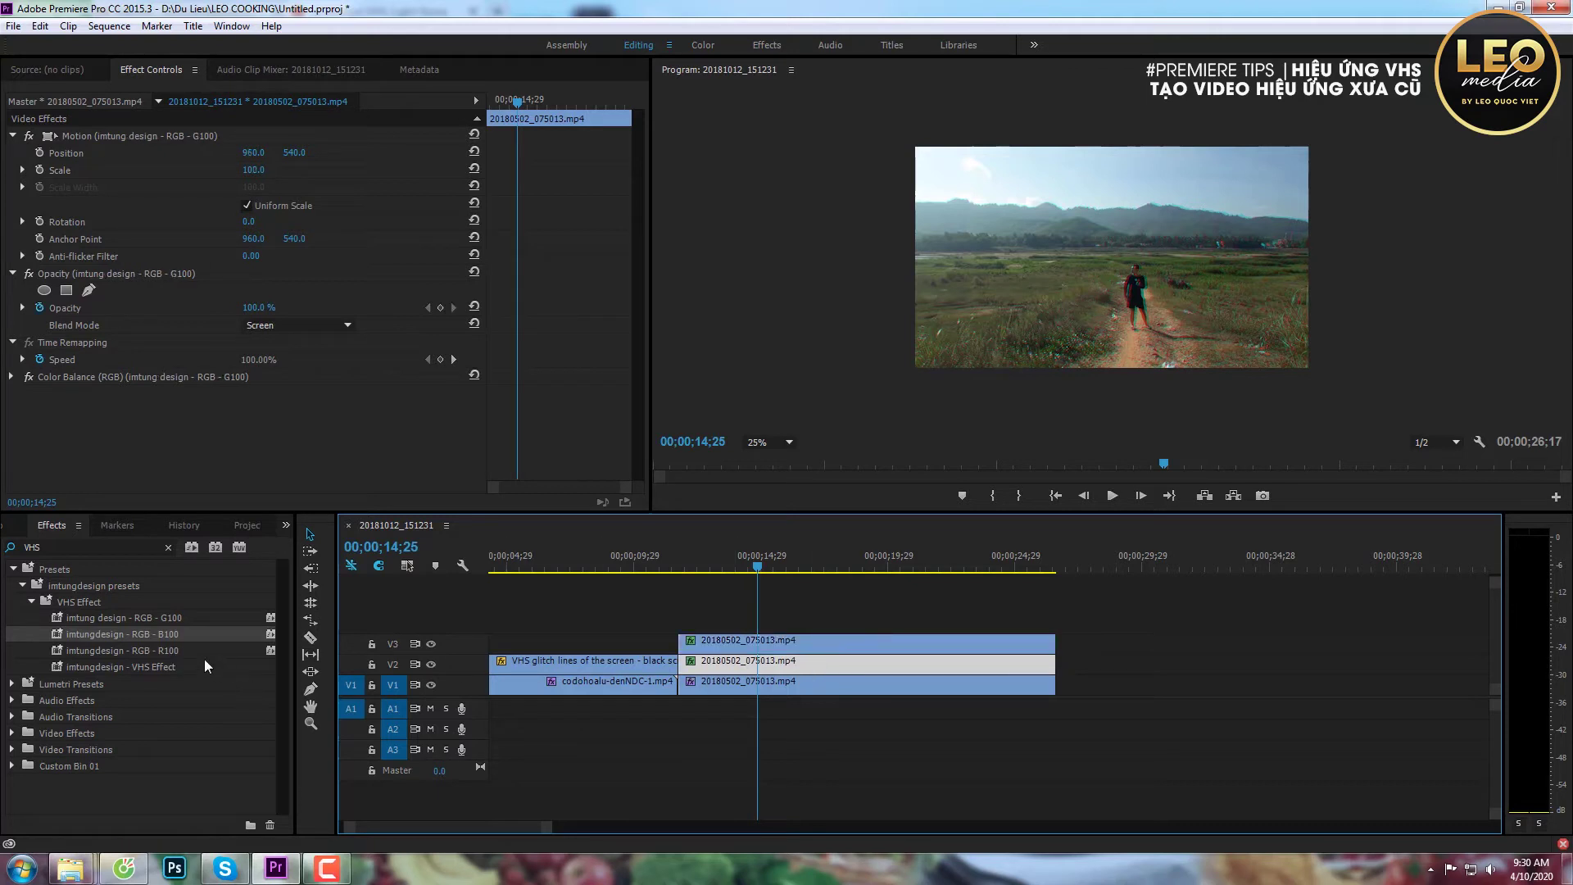
{"action": "left_click", "coordinate": [175, 616]}
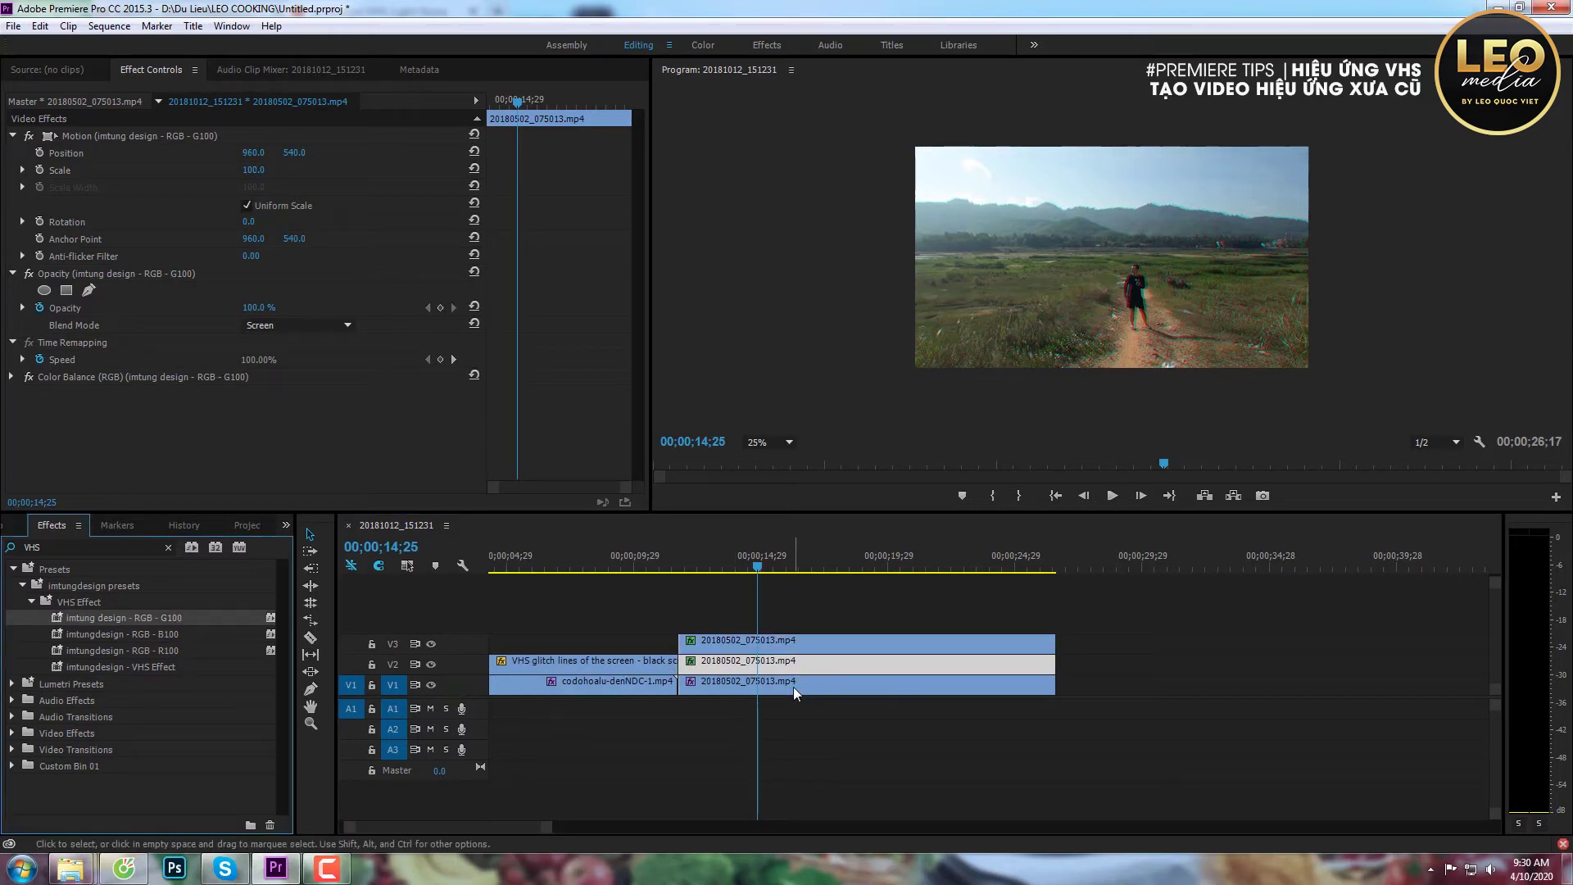
{"action": "left_click", "coordinate": [793, 684]}
{"action": "left_click", "coordinate": [164, 637]}
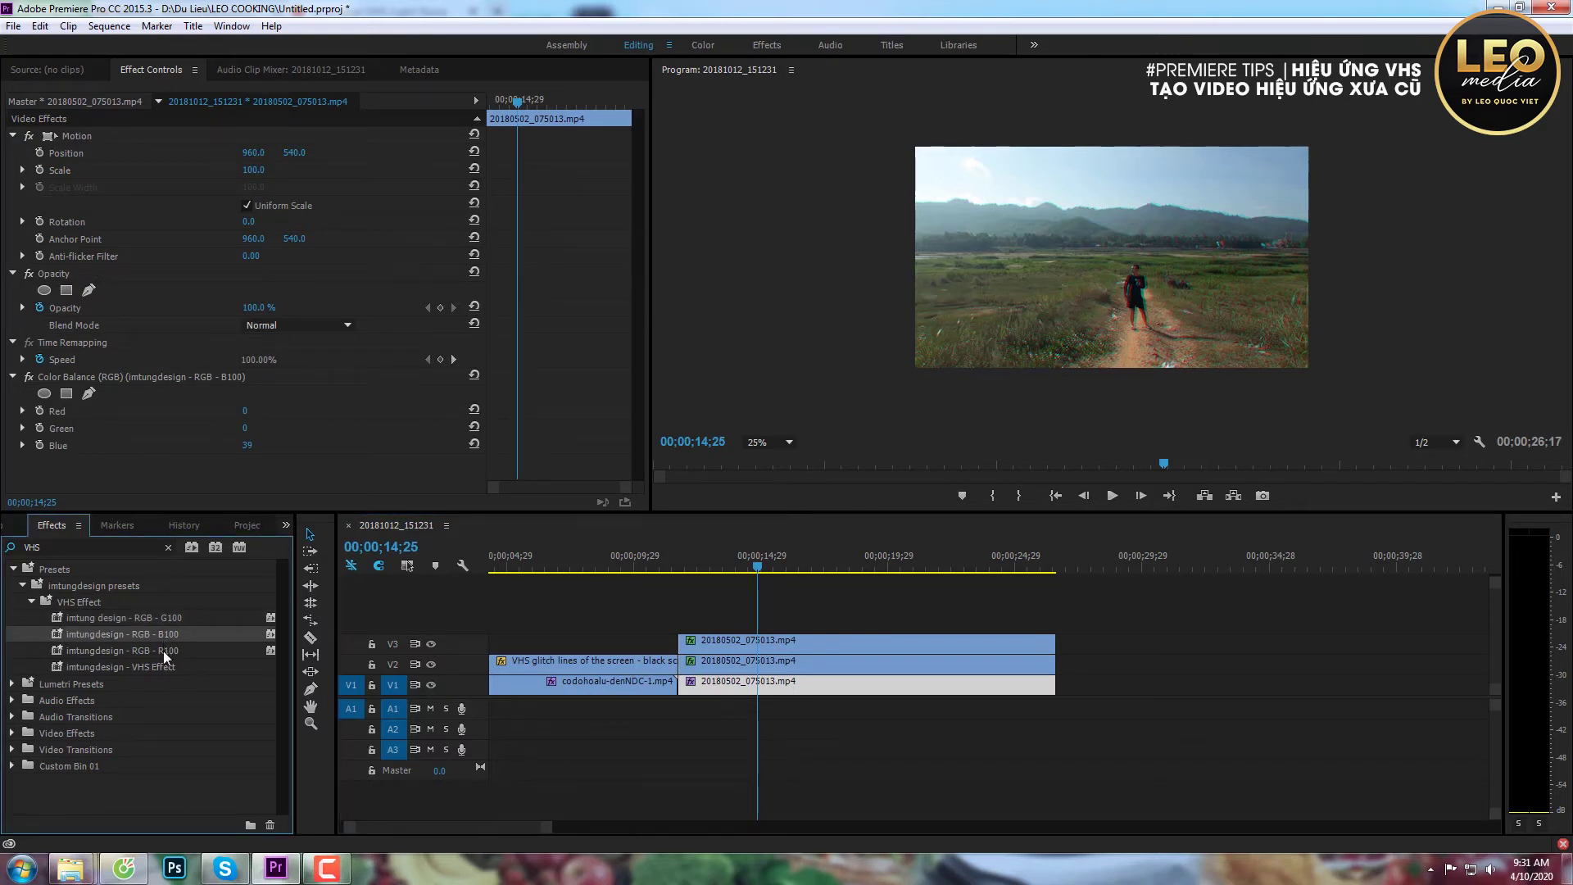
{"action": "left_click", "coordinate": [889, 741]}
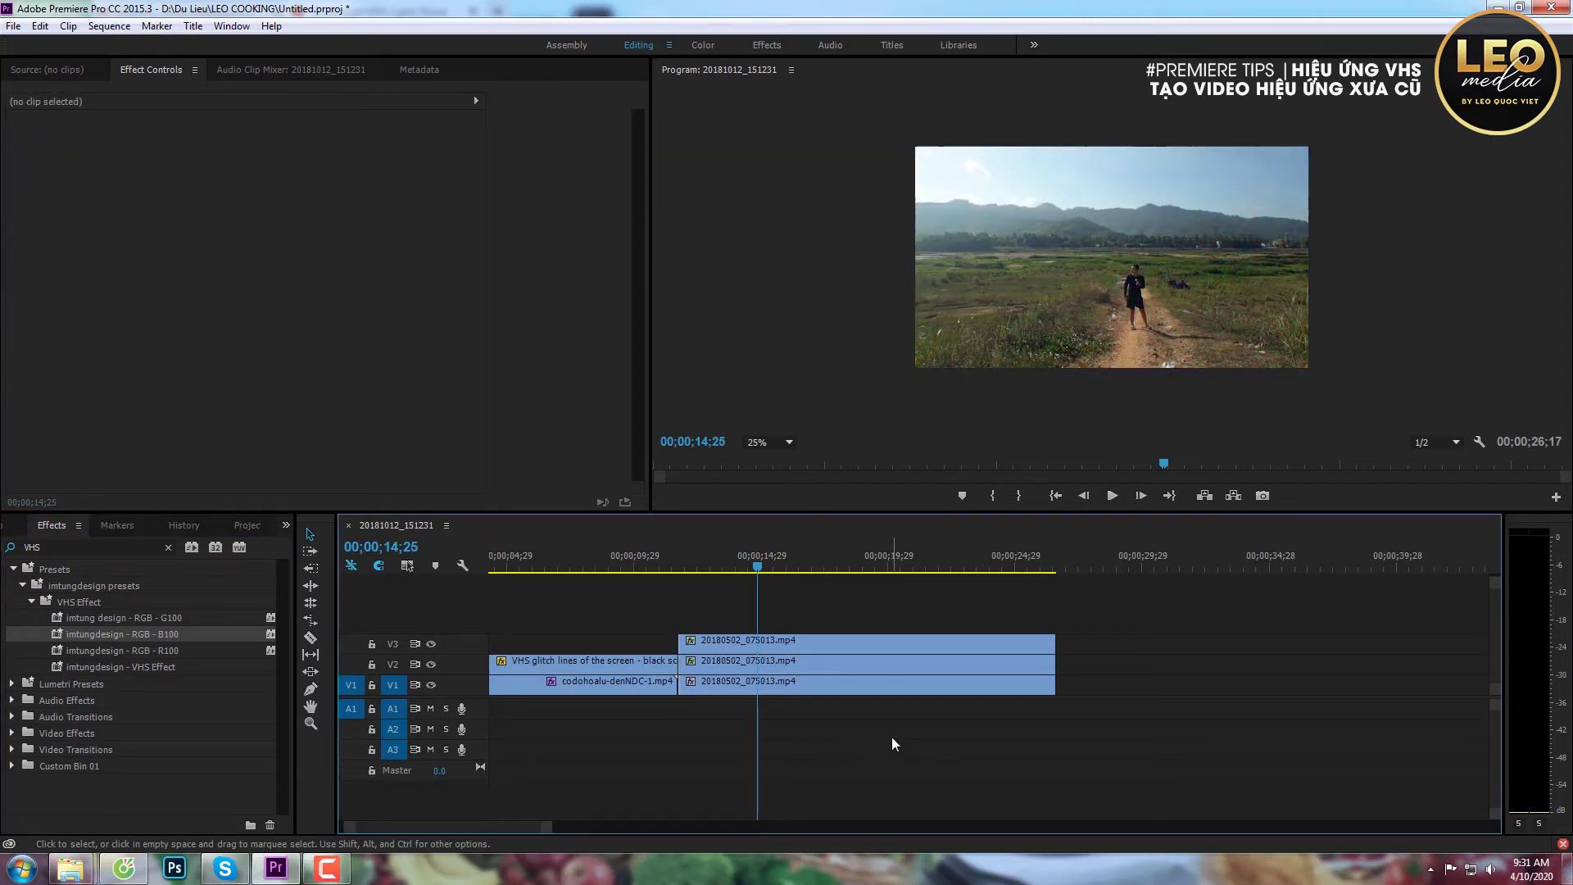
Reapply R100 to the V3 clip, G100 to V2 and B100 to V1
{"action": "left_click", "coordinate": [821, 643]}
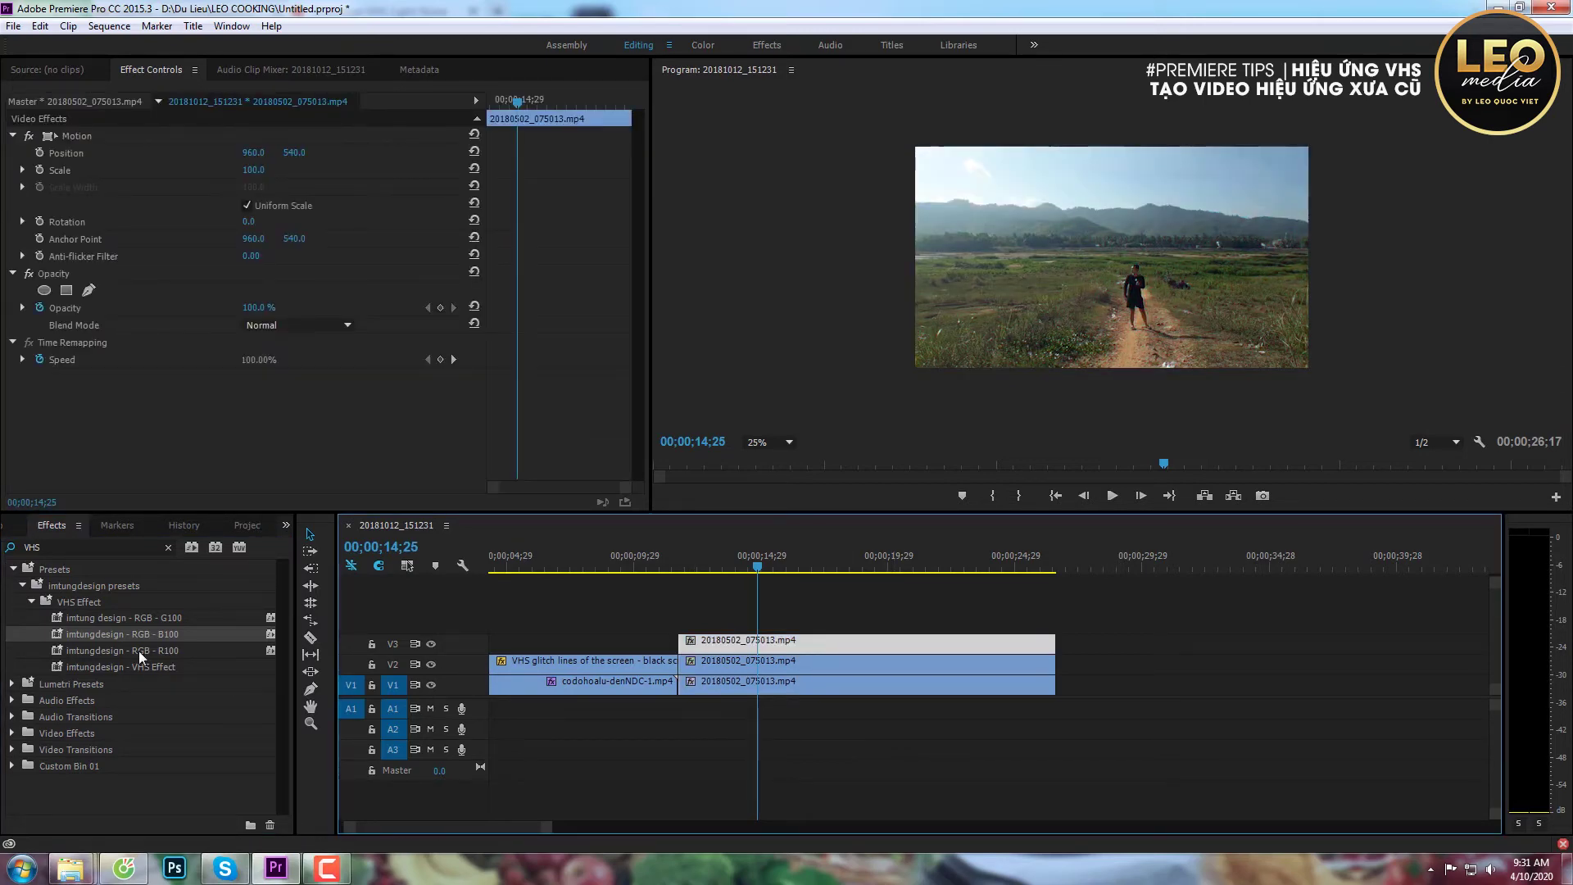
{"action": "left_click_drag", "start_coordinate": [149, 649], "coordinate": [688, 644]}
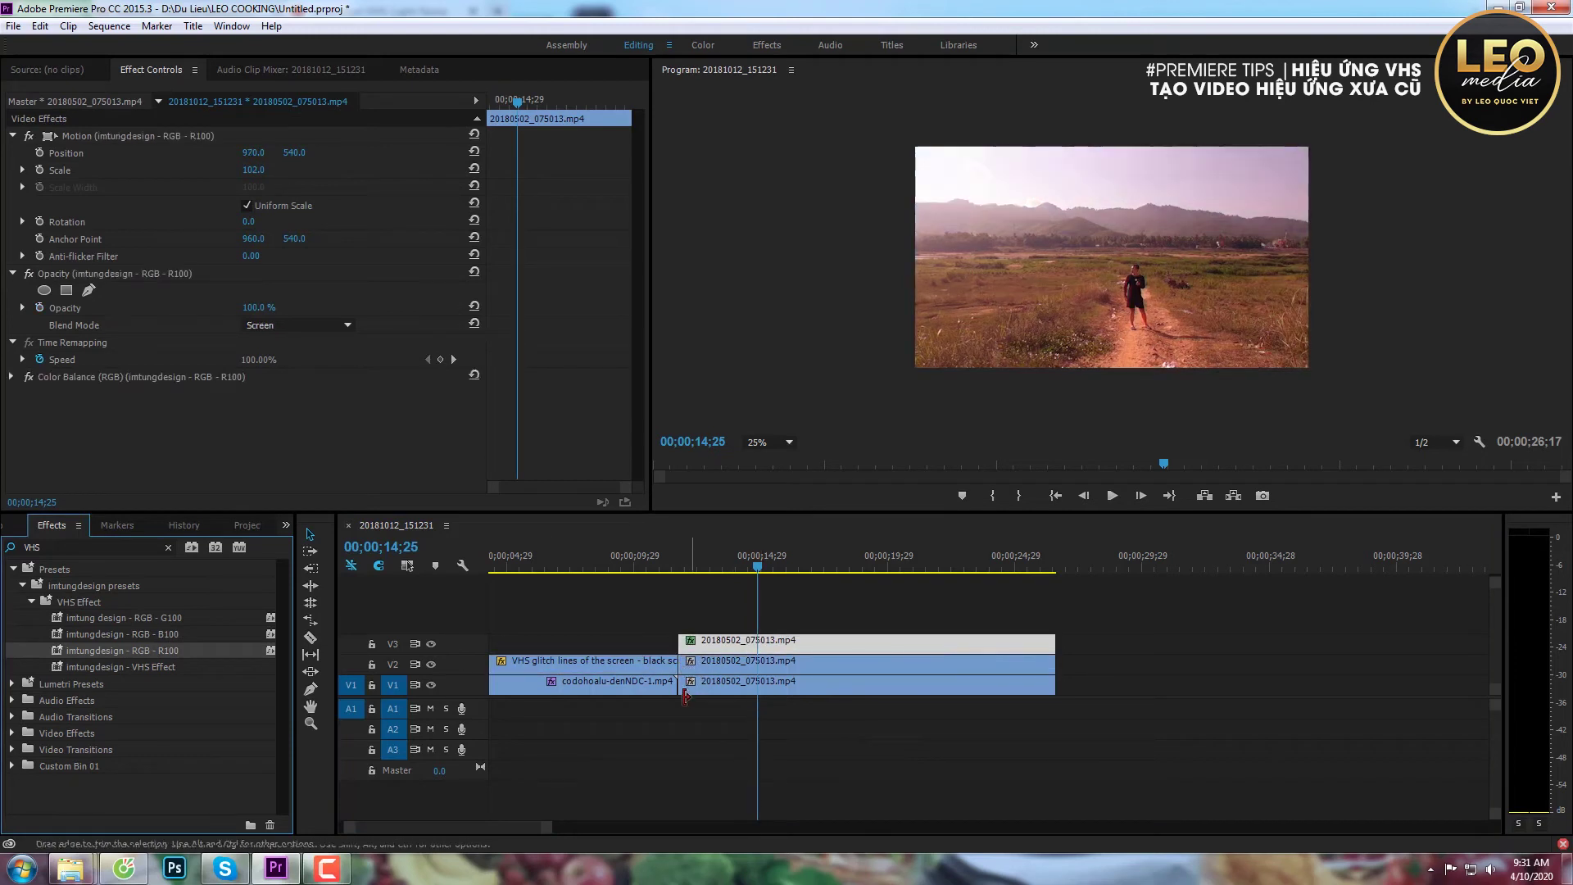
{"action": "left_click", "coordinate": [711, 662]}
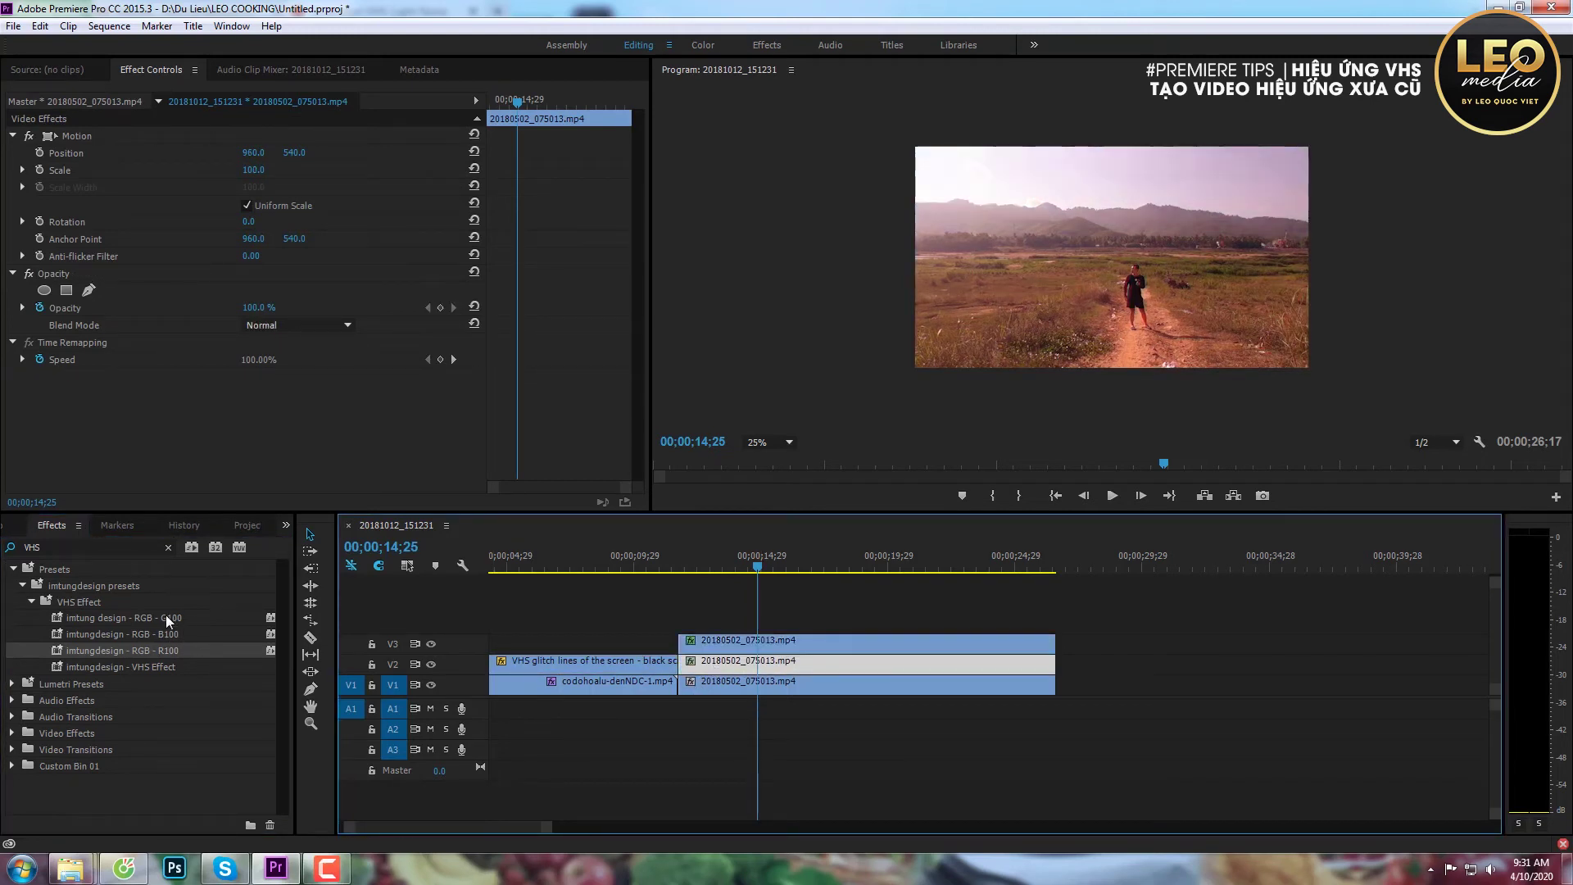
{"action": "left_click_drag", "start_coordinate": [166, 616], "coordinate": [765, 662]}
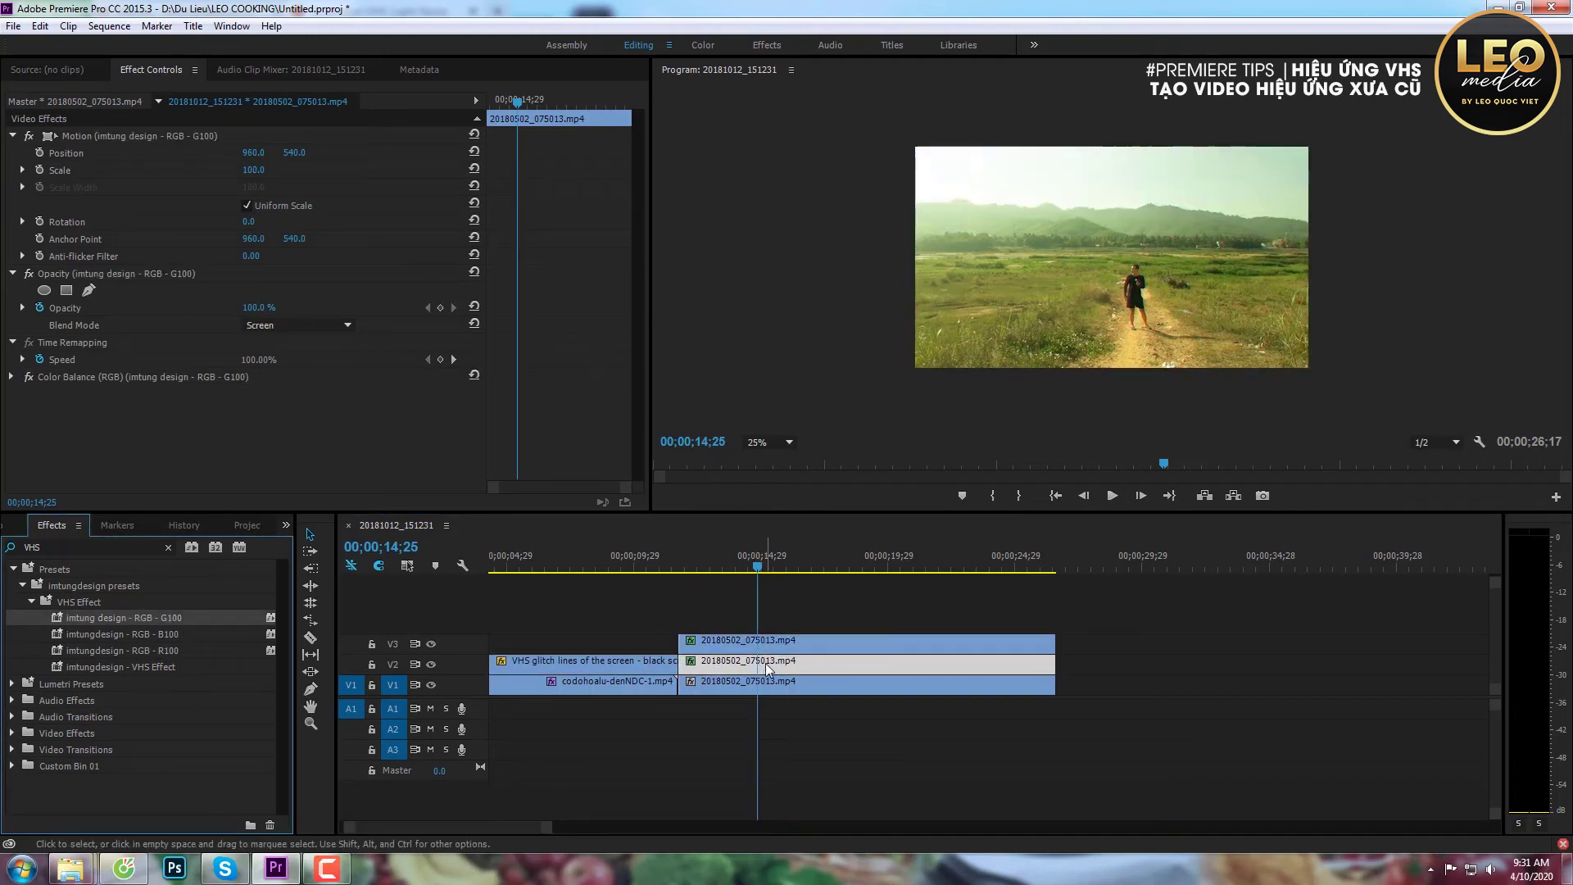
{"action": "left_click", "coordinate": [765, 689]}
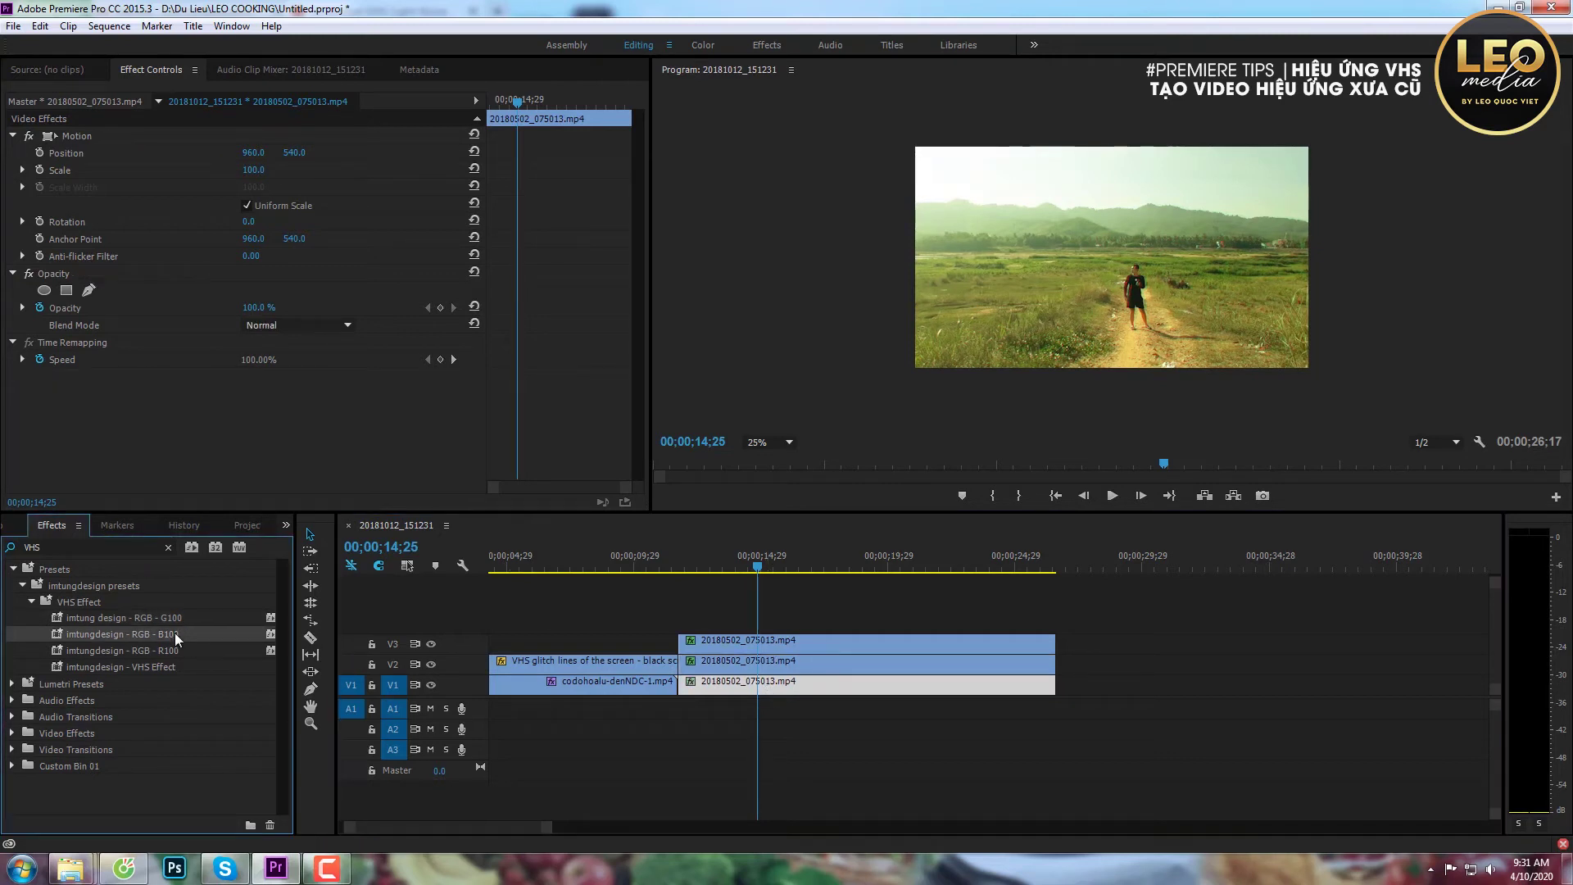
{"action": "left_click_drag", "start_coordinate": [174, 633], "coordinate": [894, 688]}
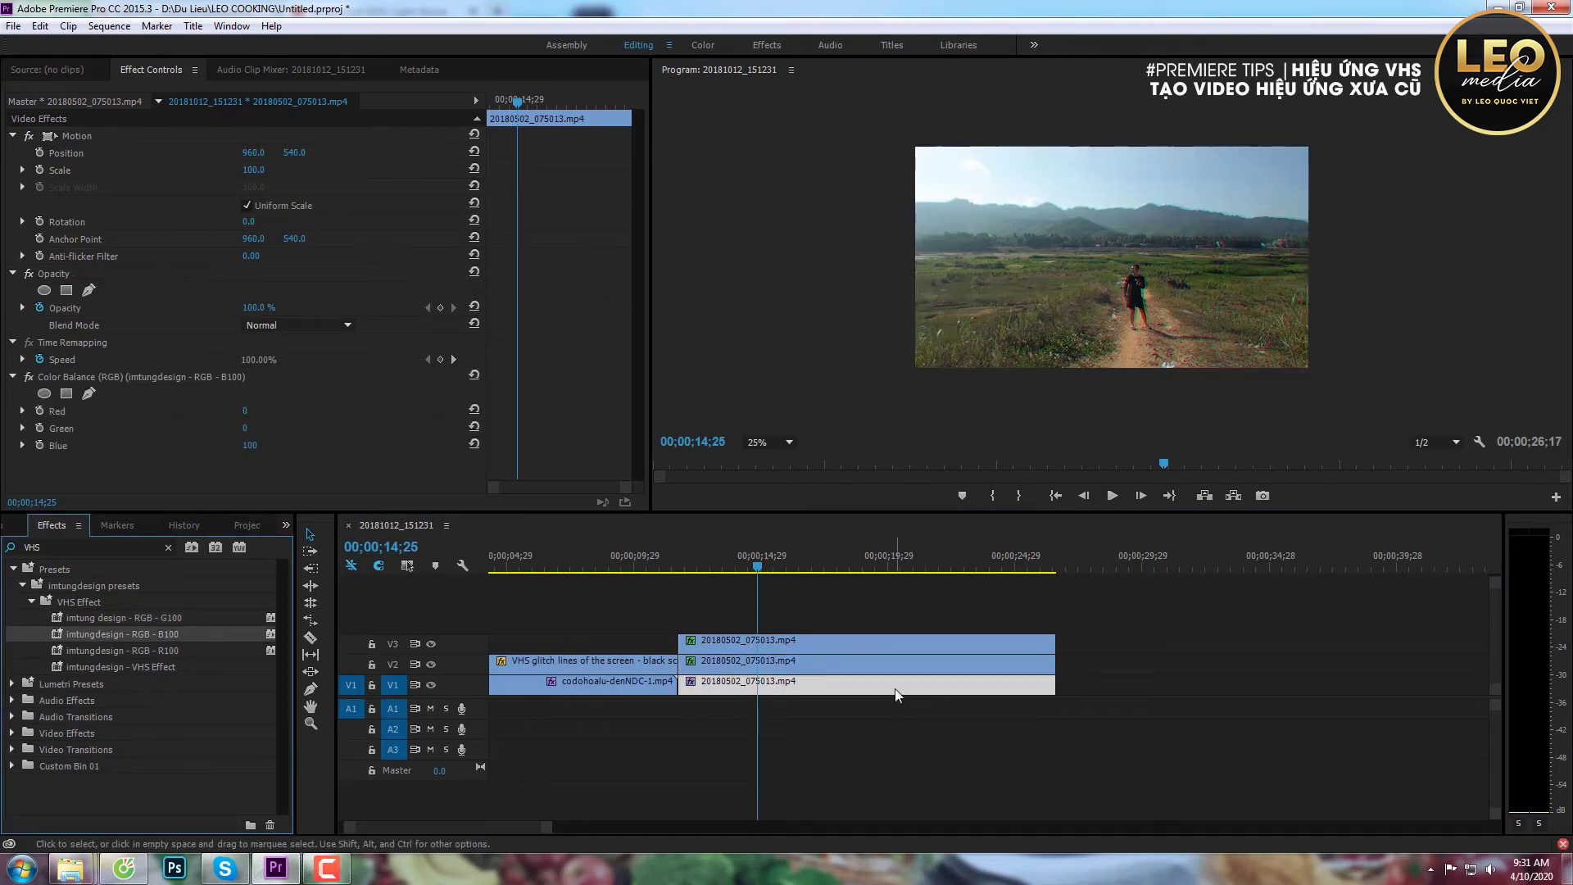
Play the sequence to preview the look, then return the playhead to about 12 seconds
{"action": "key", "text": "space"}
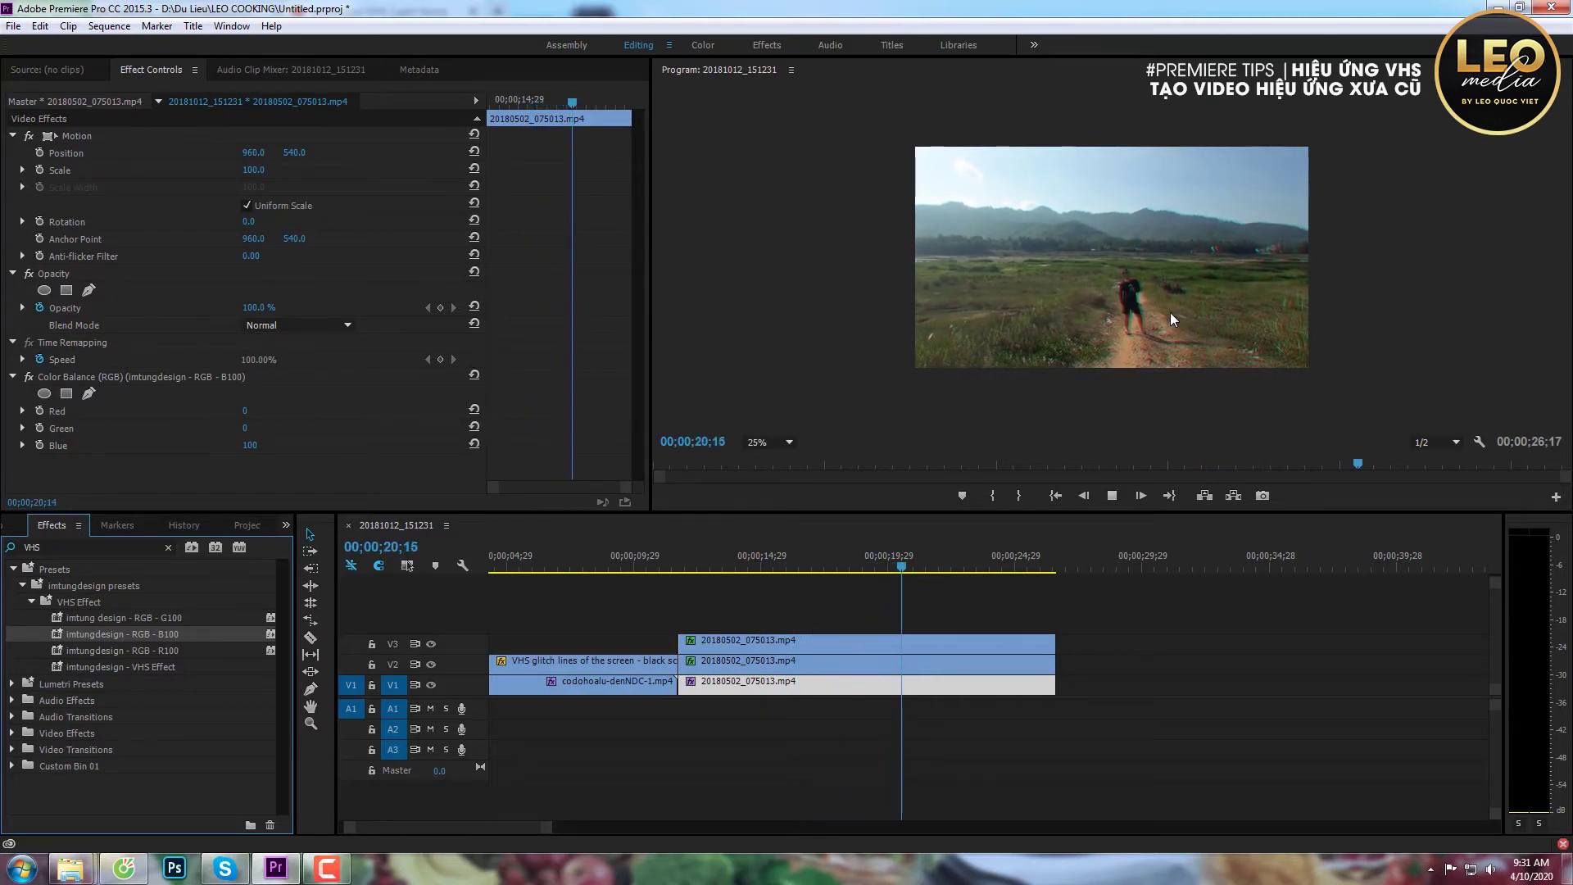
{"action": "key", "text": "space"}
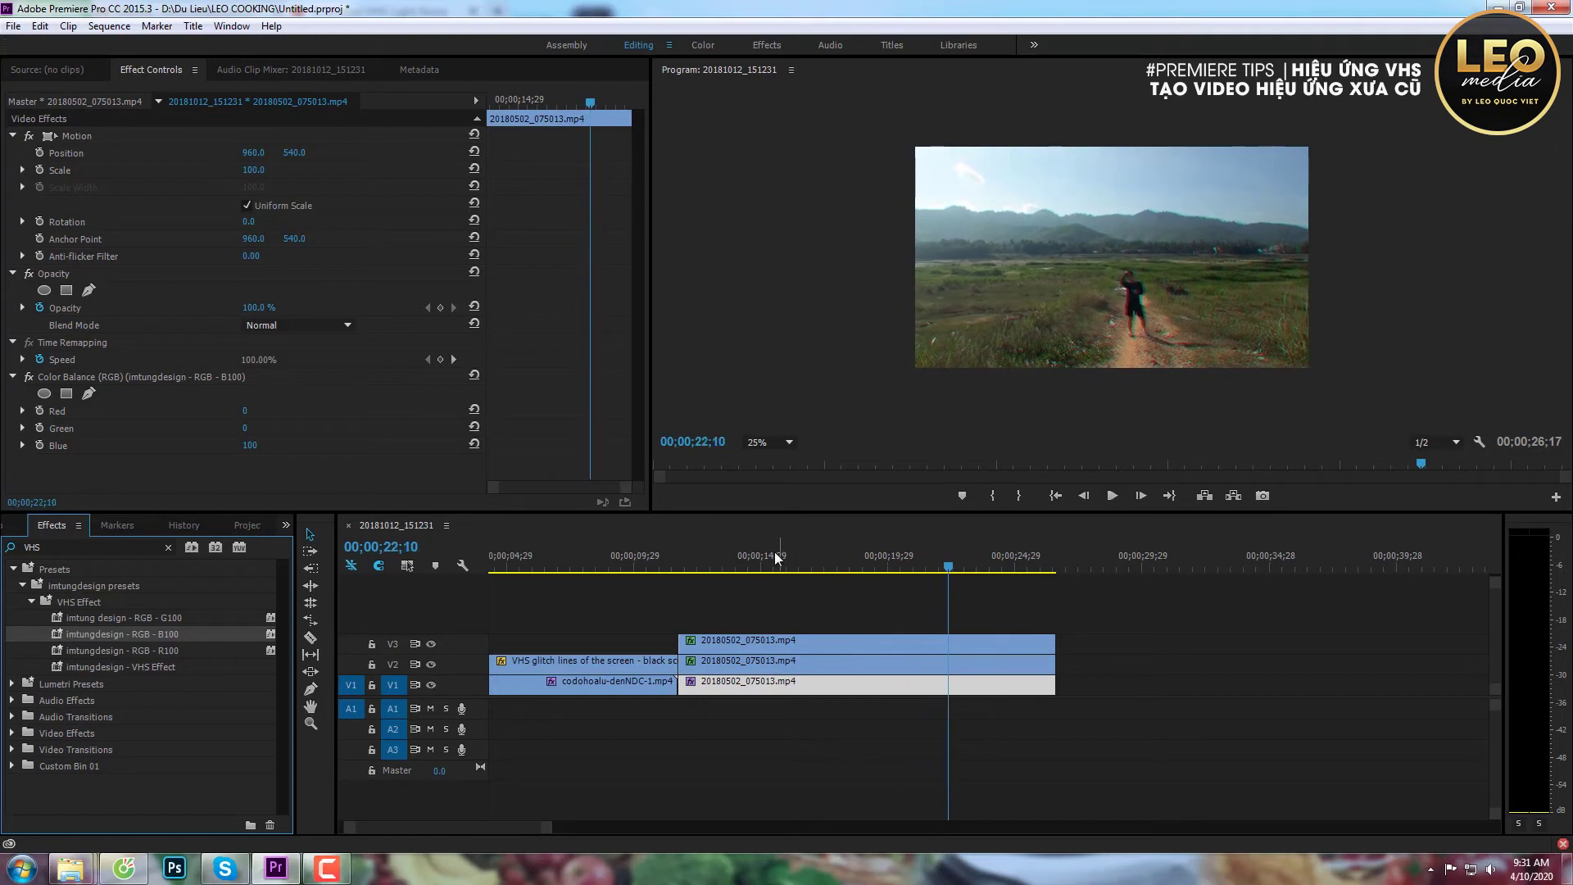
{"action": "left_click_drag", "start_coordinate": [740, 560], "coordinate": [690, 571]}
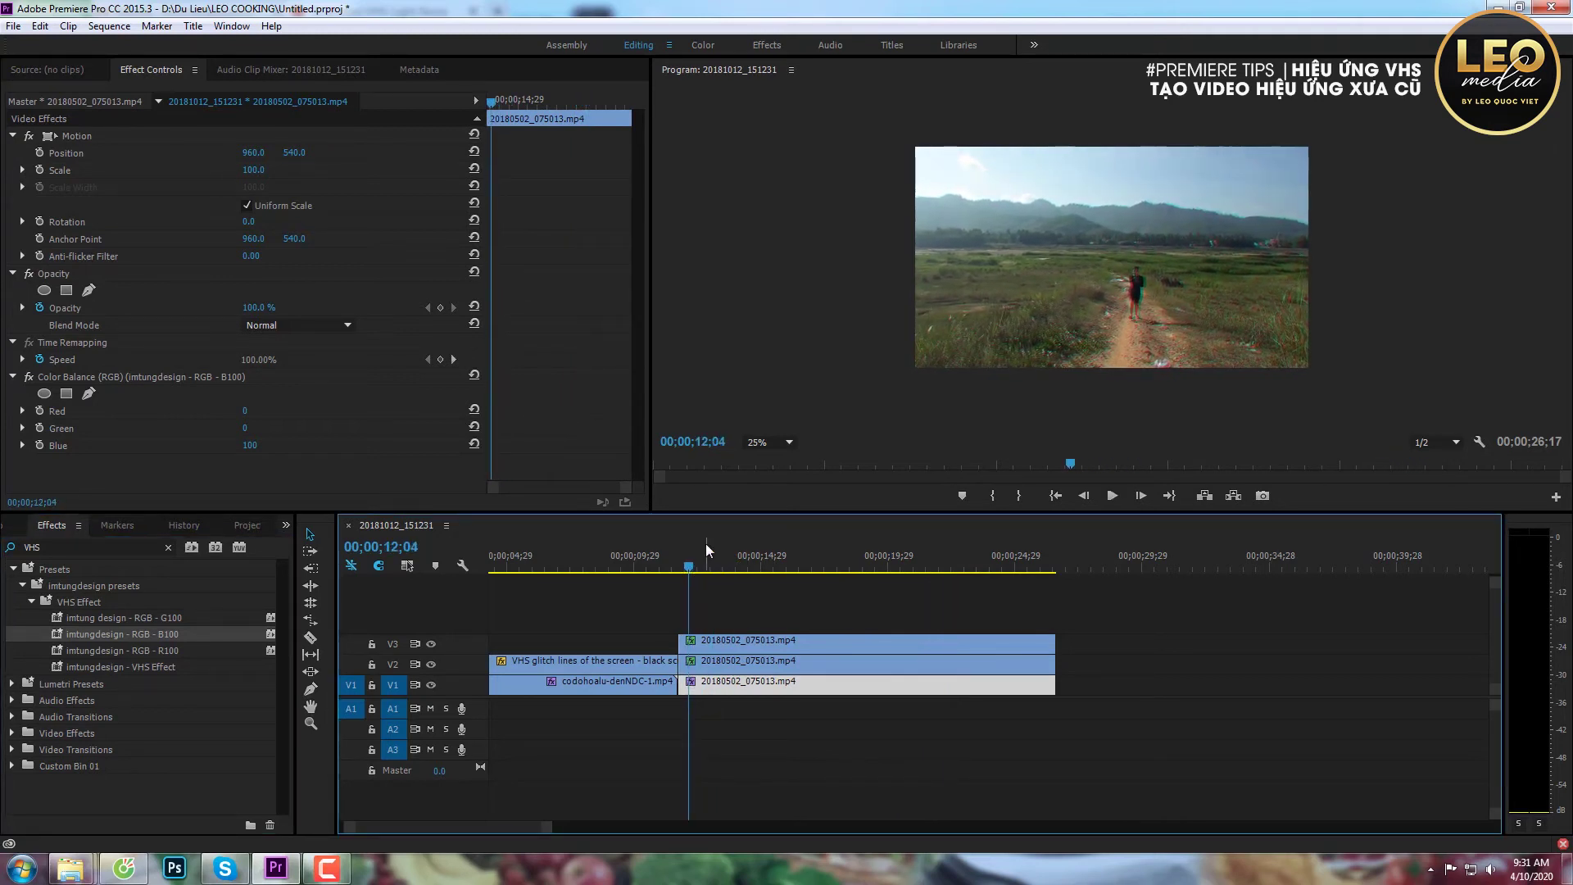
Show the V3 clip's R100 settings: Position 970, Scale 102, Screen blend
{"action": "left_click", "coordinate": [136, 668]}
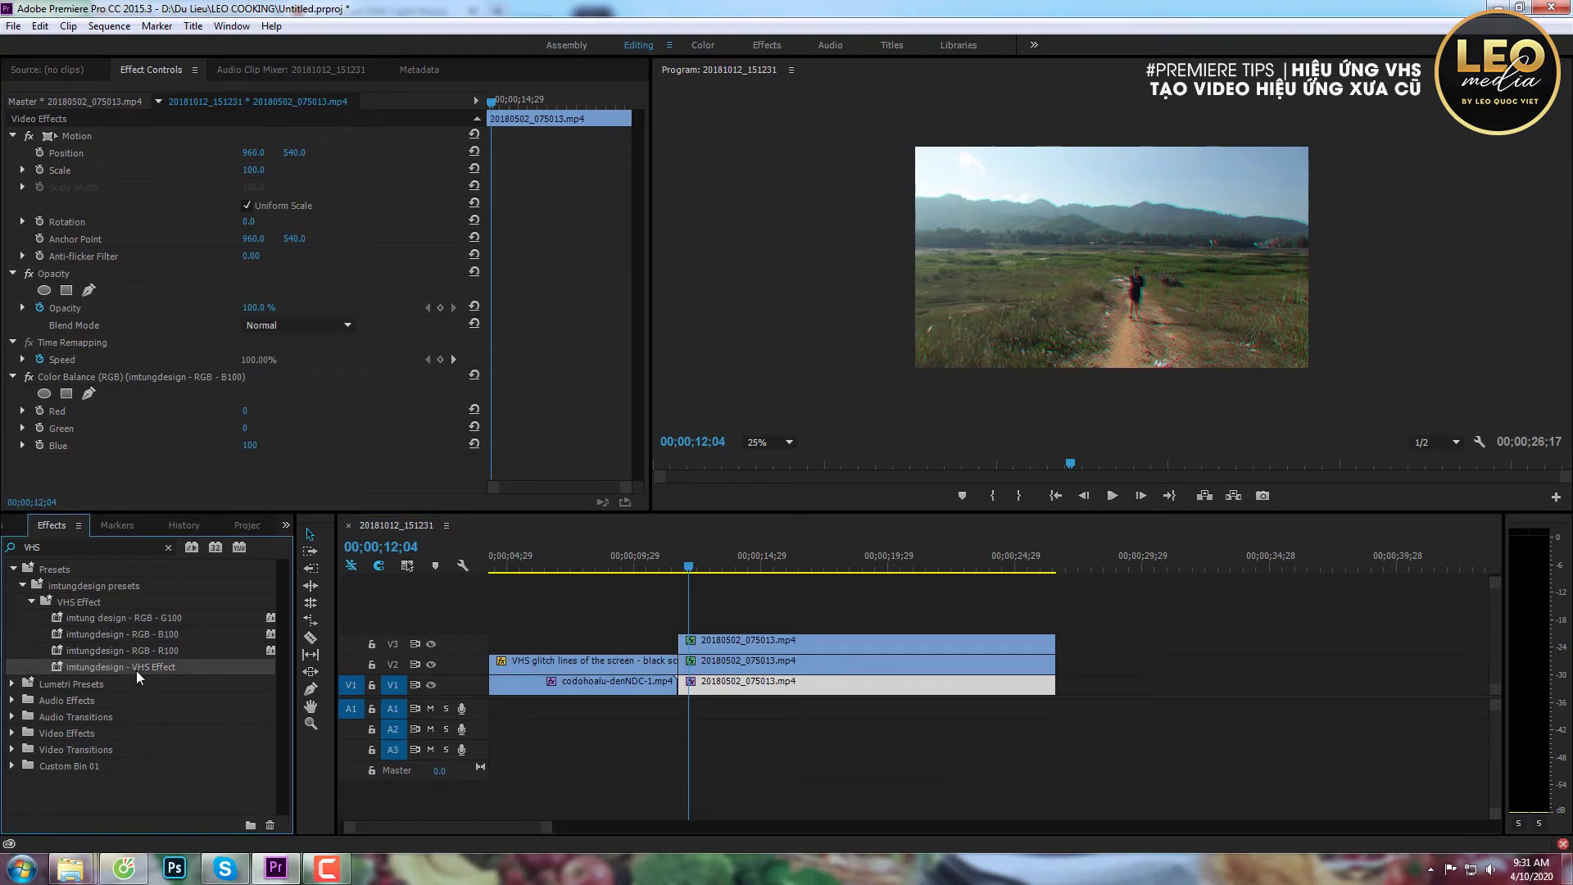
{"action": "left_click", "coordinate": [721, 627]}
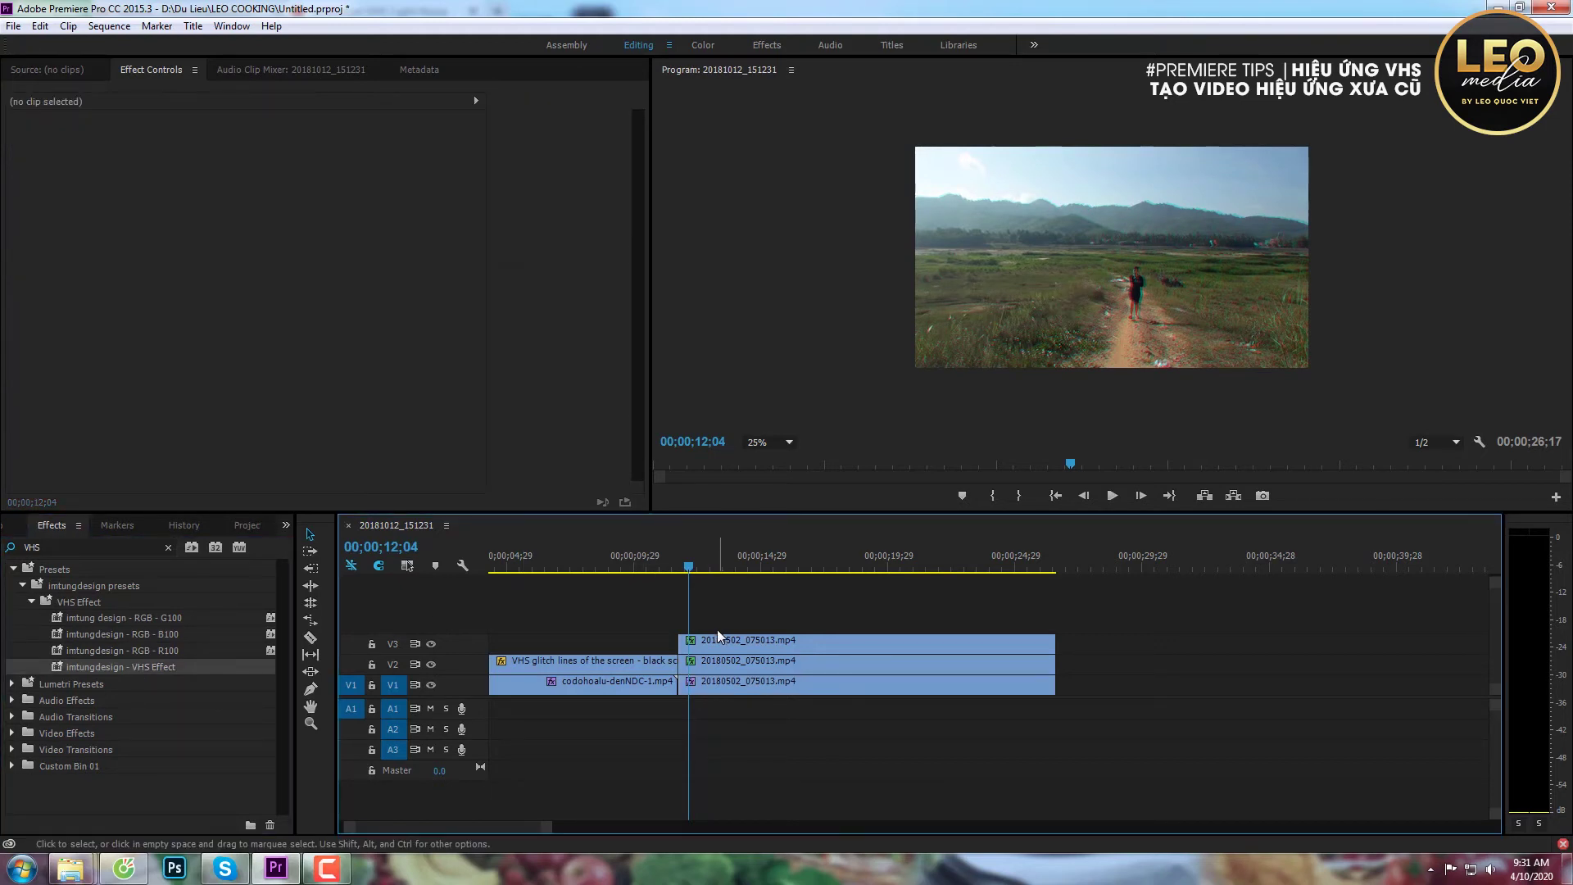
{"action": "left_click", "coordinate": [721, 641]}
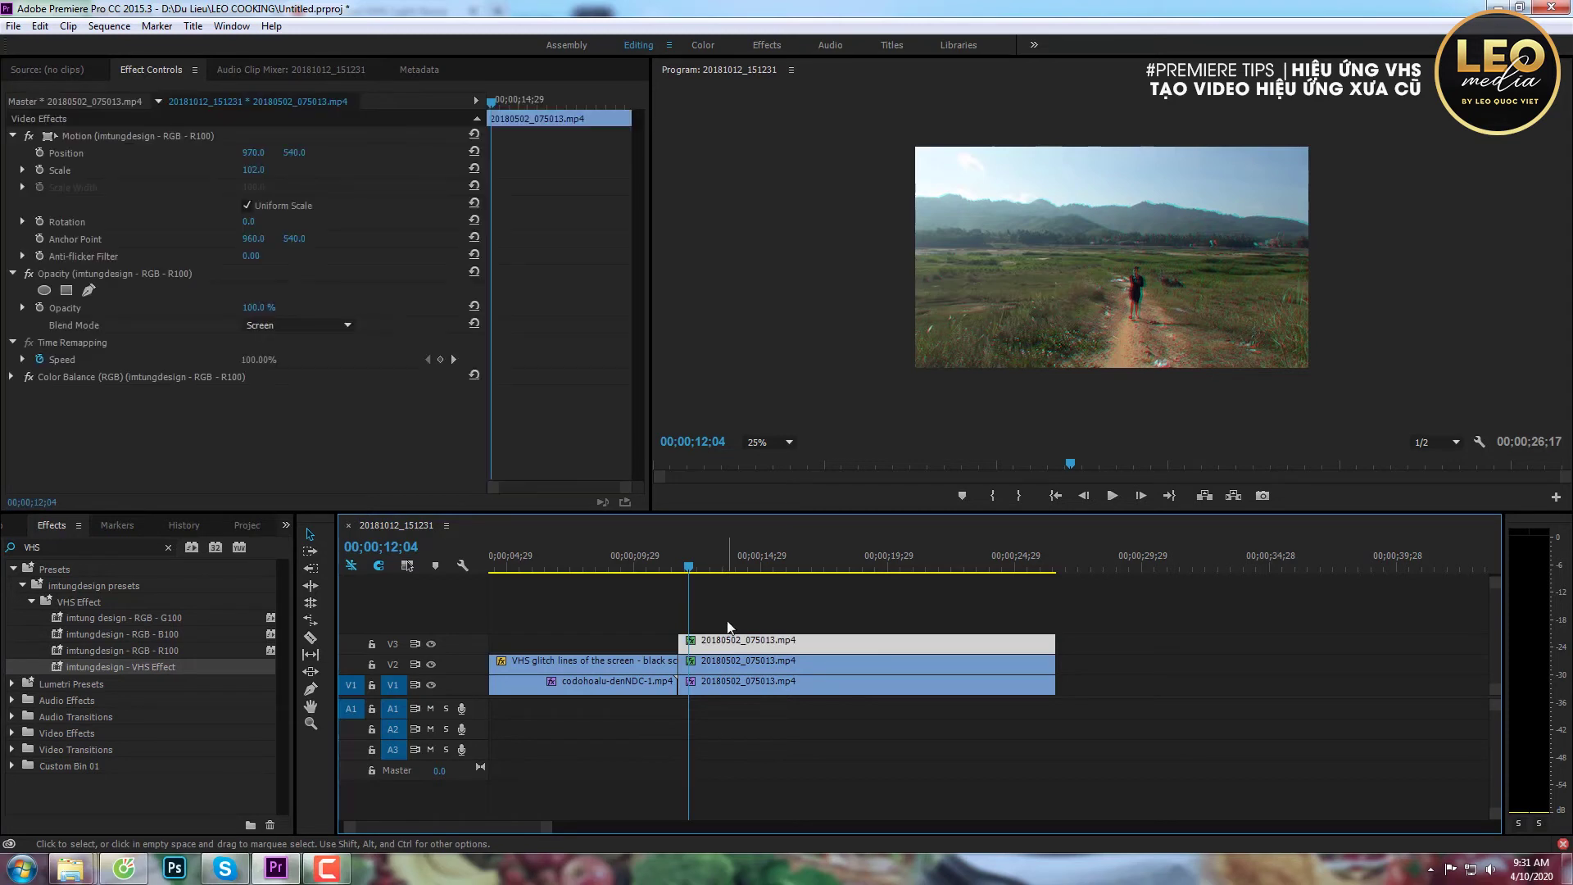
Create a new 1920×1080, 23.976 fps Adjustment Layer from the Project panel
{"action": "left_click", "coordinate": [245, 524]}
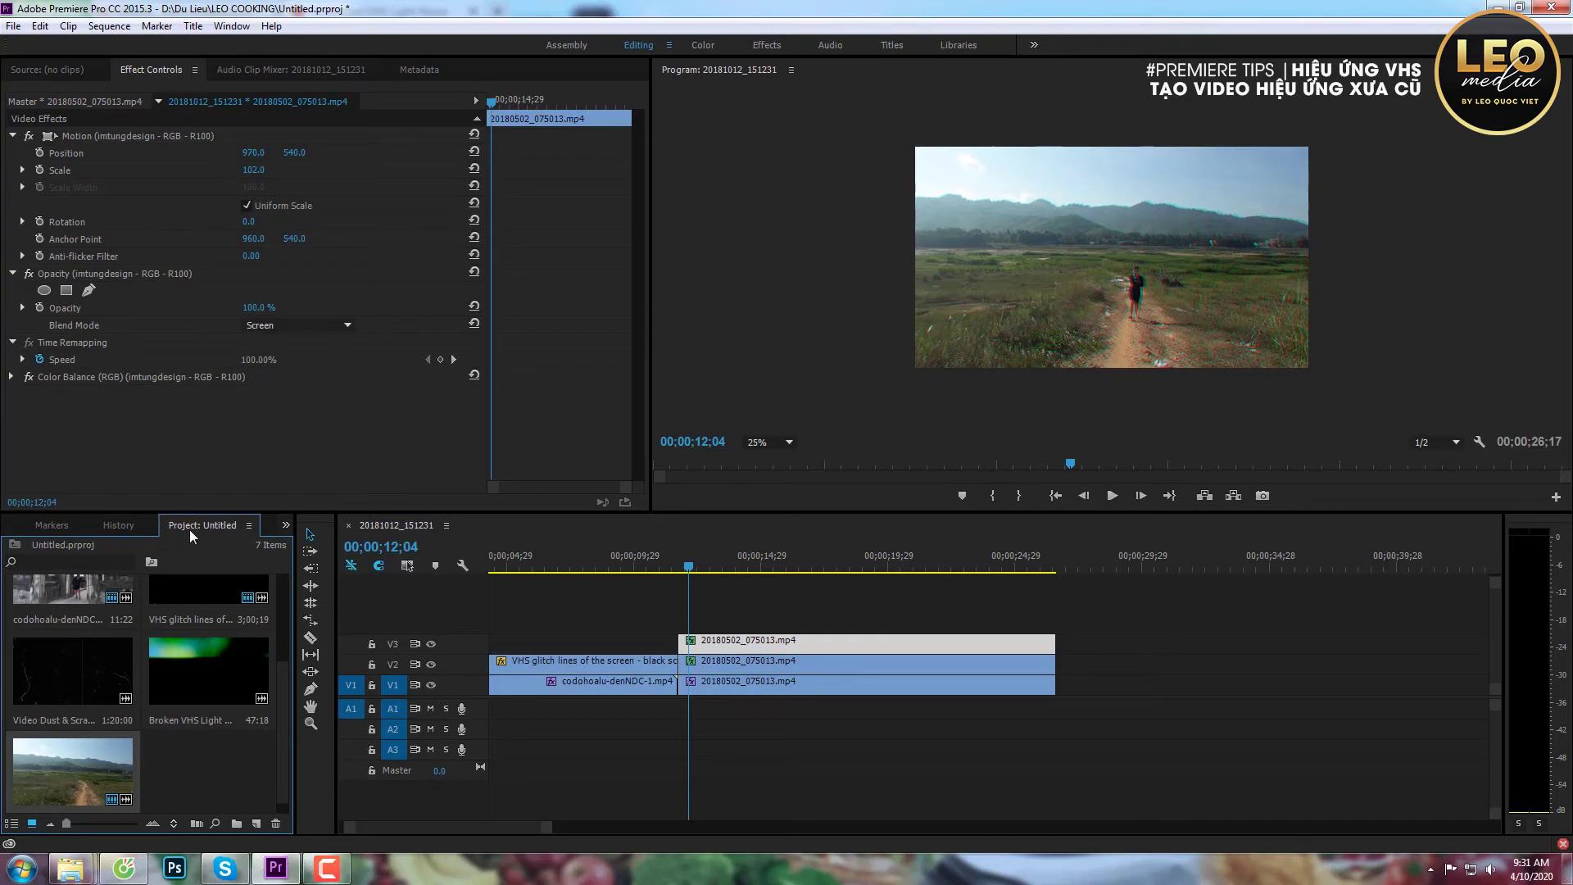
{"action": "left_click", "coordinate": [255, 823]}
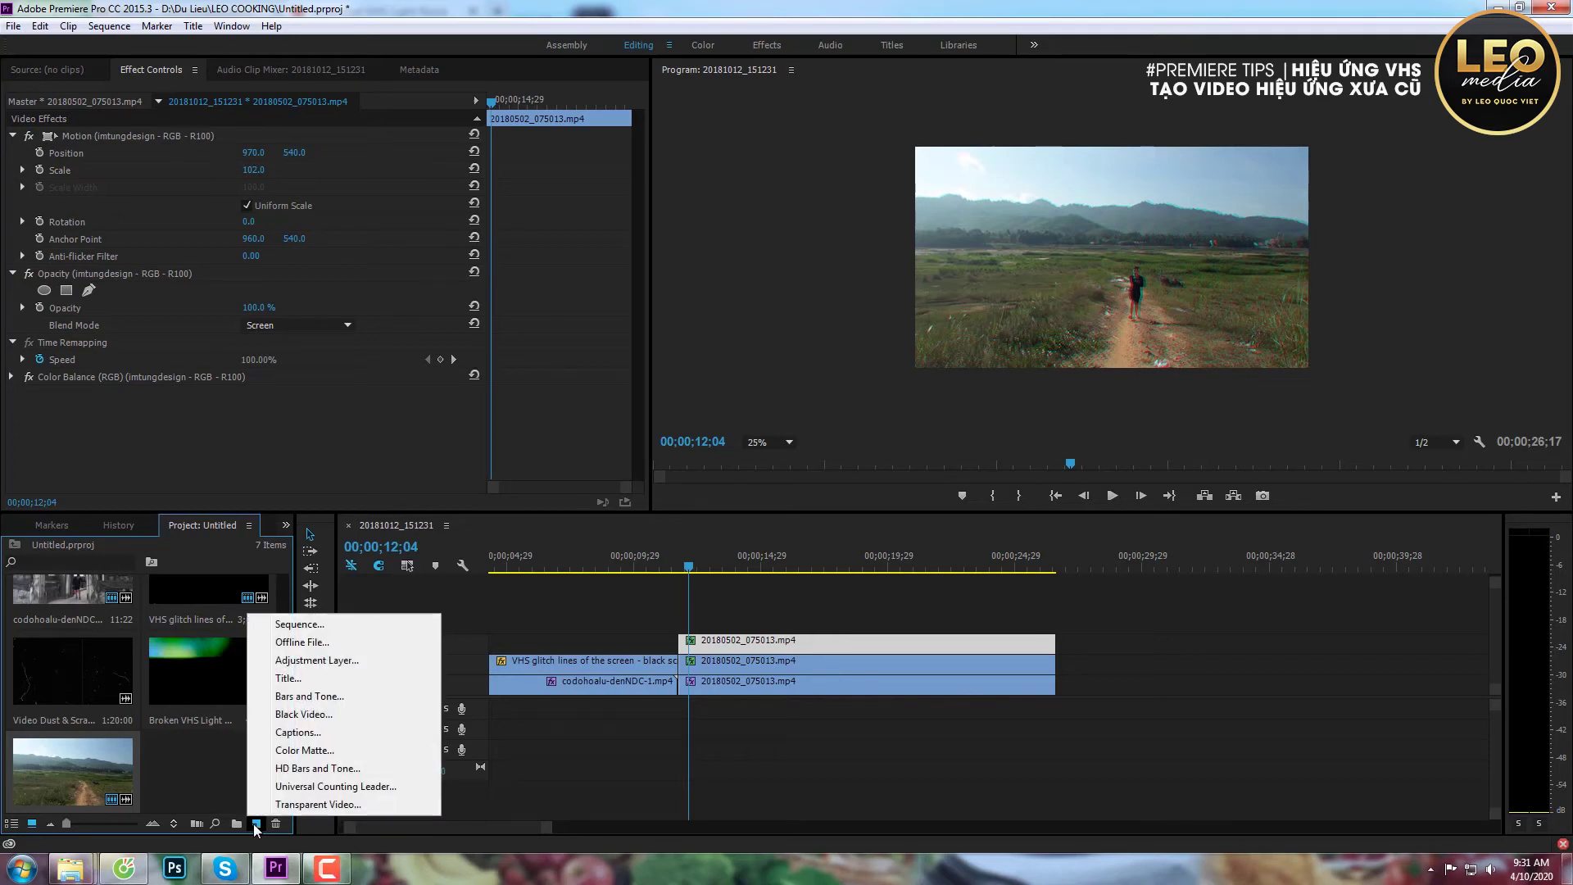
{"action": "left_click", "coordinate": [326, 662]}
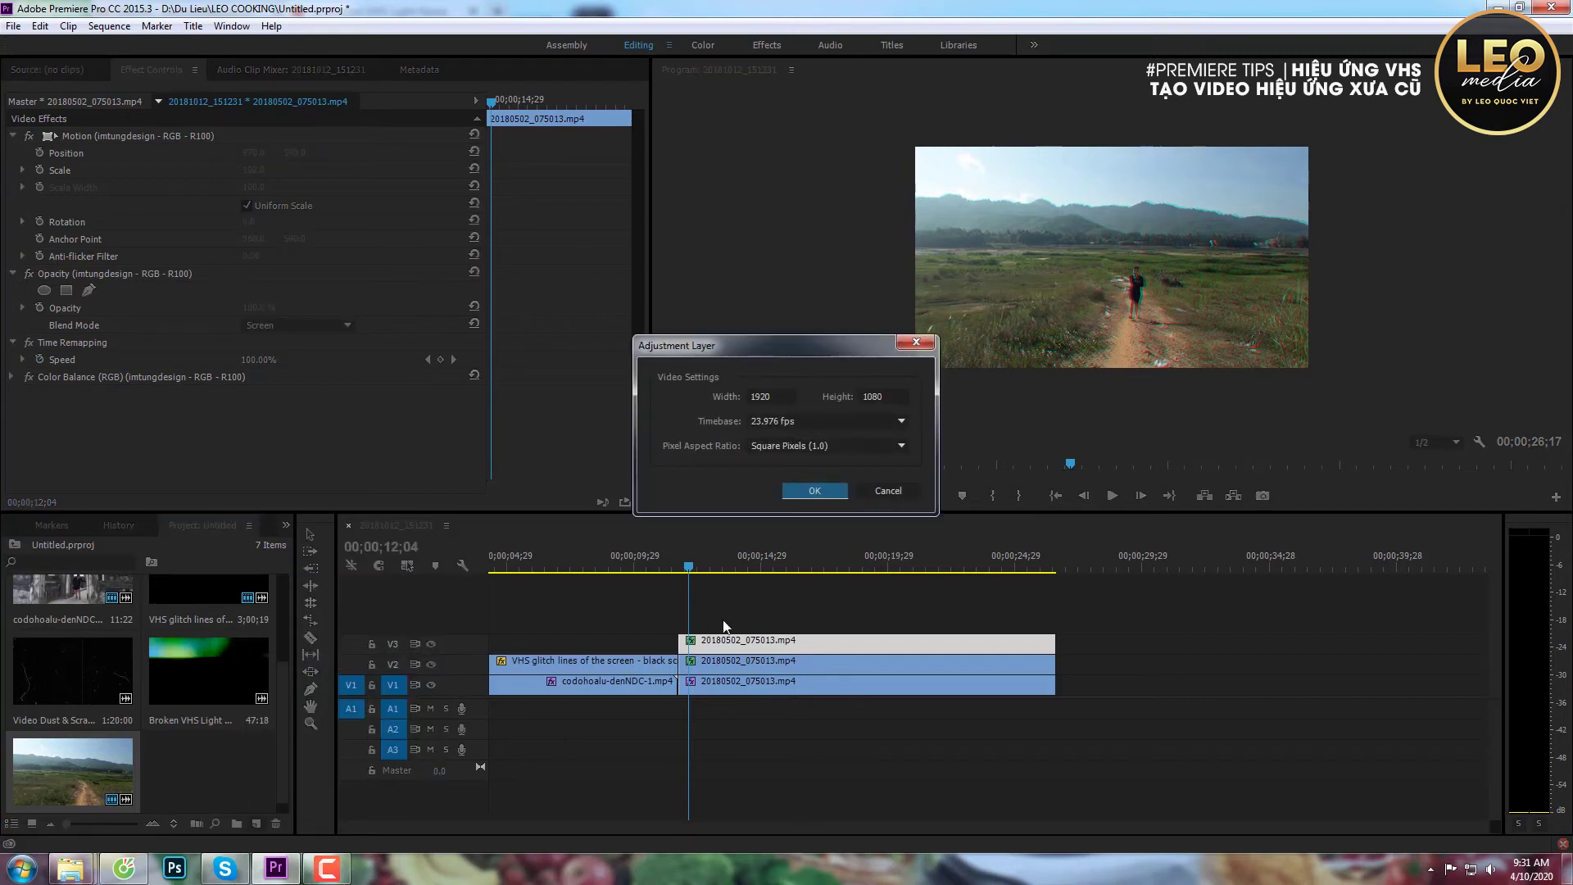
{"action": "key", "text": "Return"}
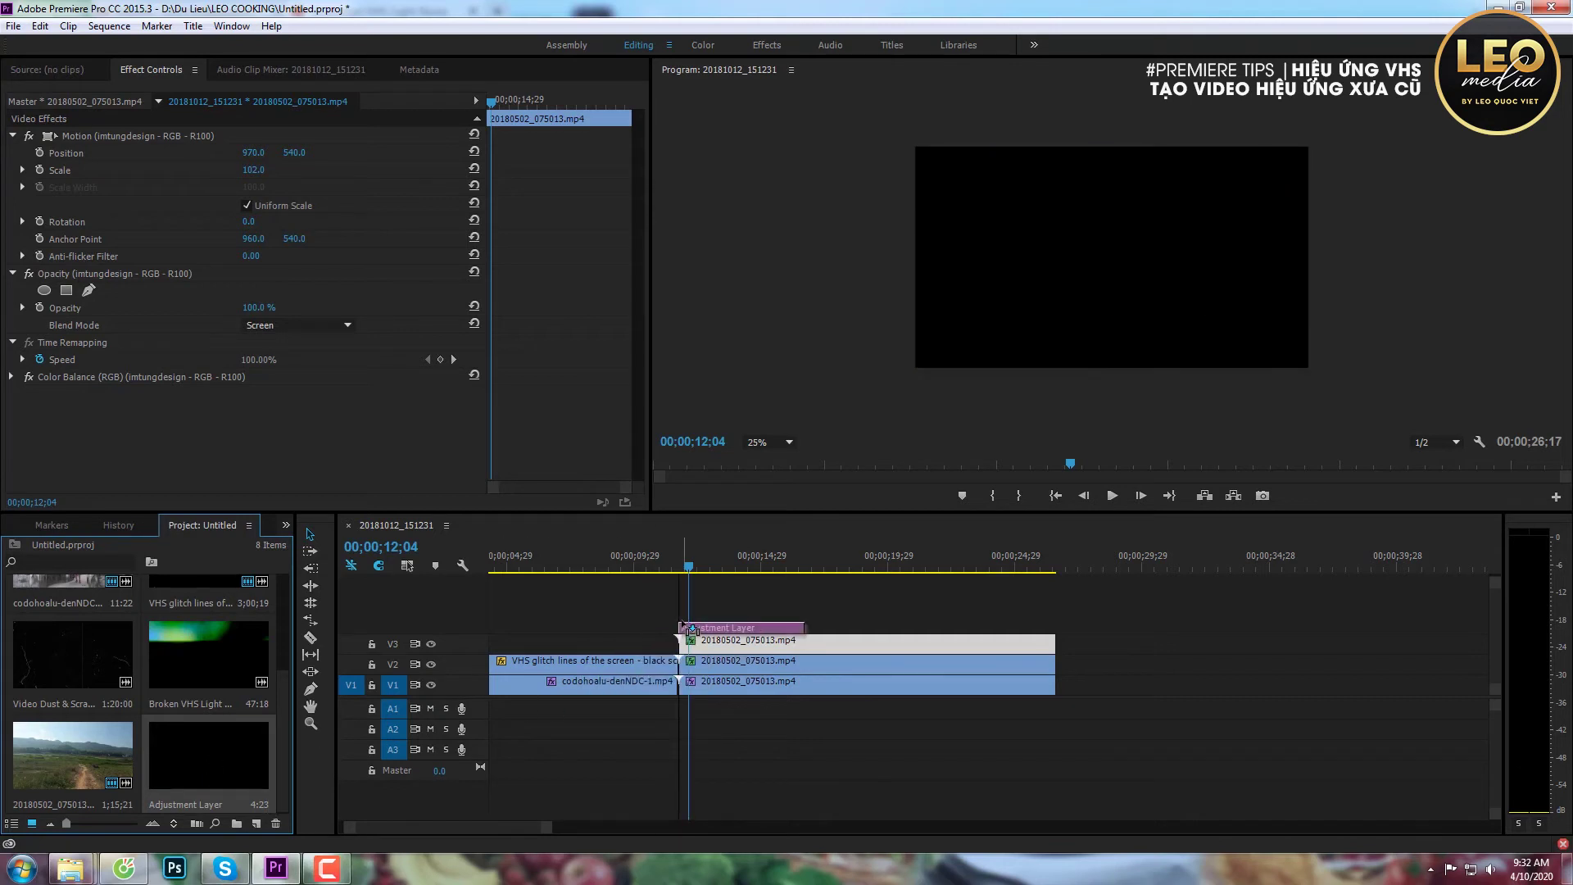
Place the Adjustment Layer on new track V4 and extend it to end with the landscape clips
{"action": "left_click_drag", "start_coordinate": [493, 719], "coordinate": [685, 624]}
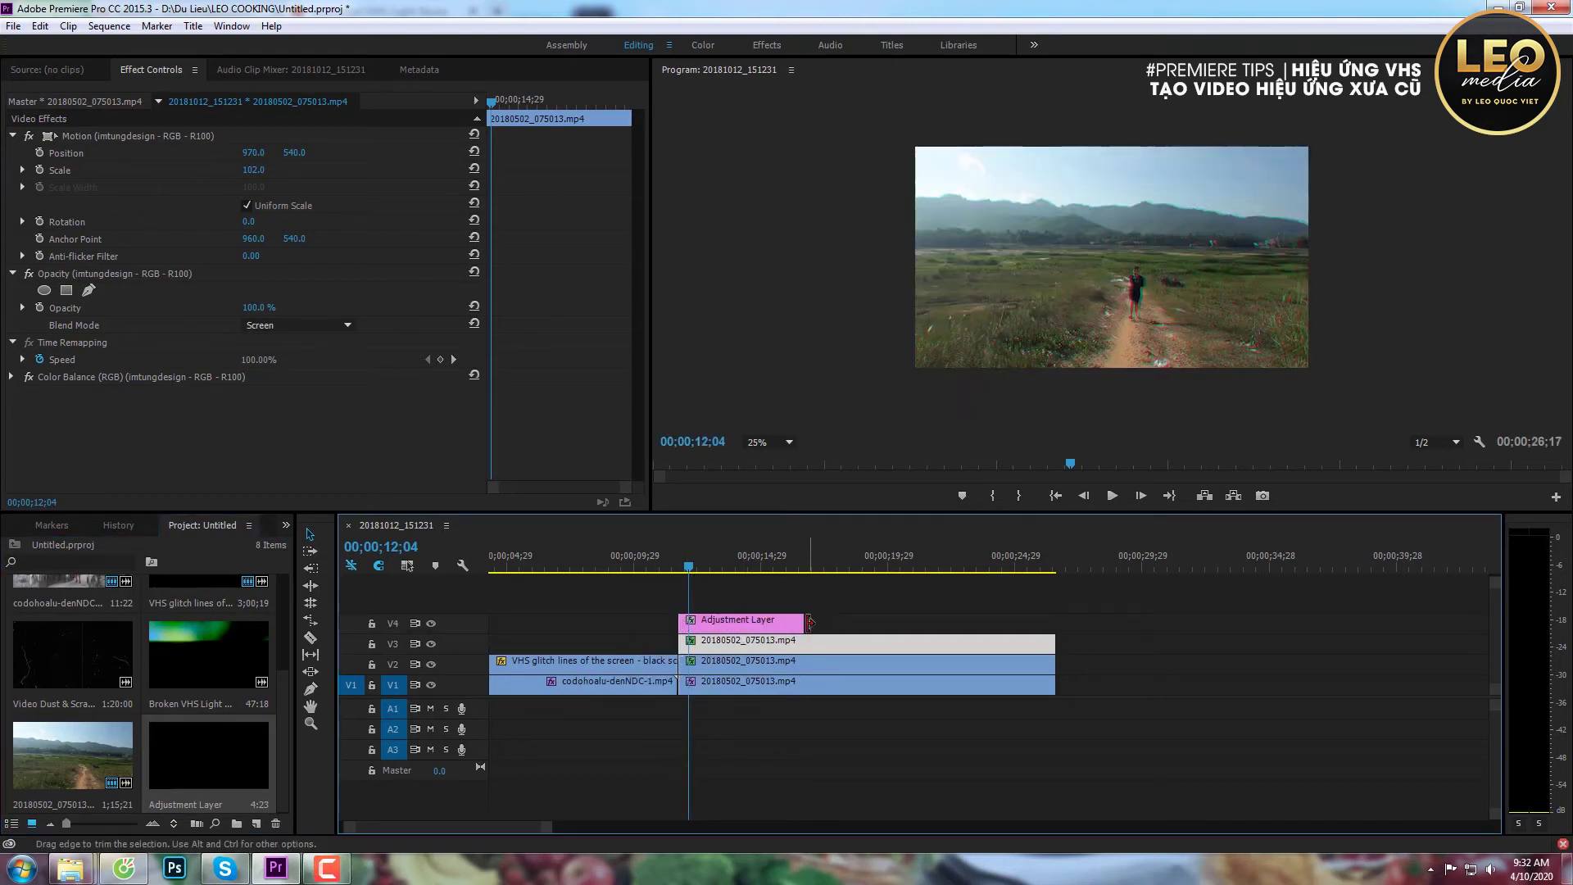
{"action": "left_click_drag", "start_coordinate": [817, 620], "coordinate": [1055, 619]}
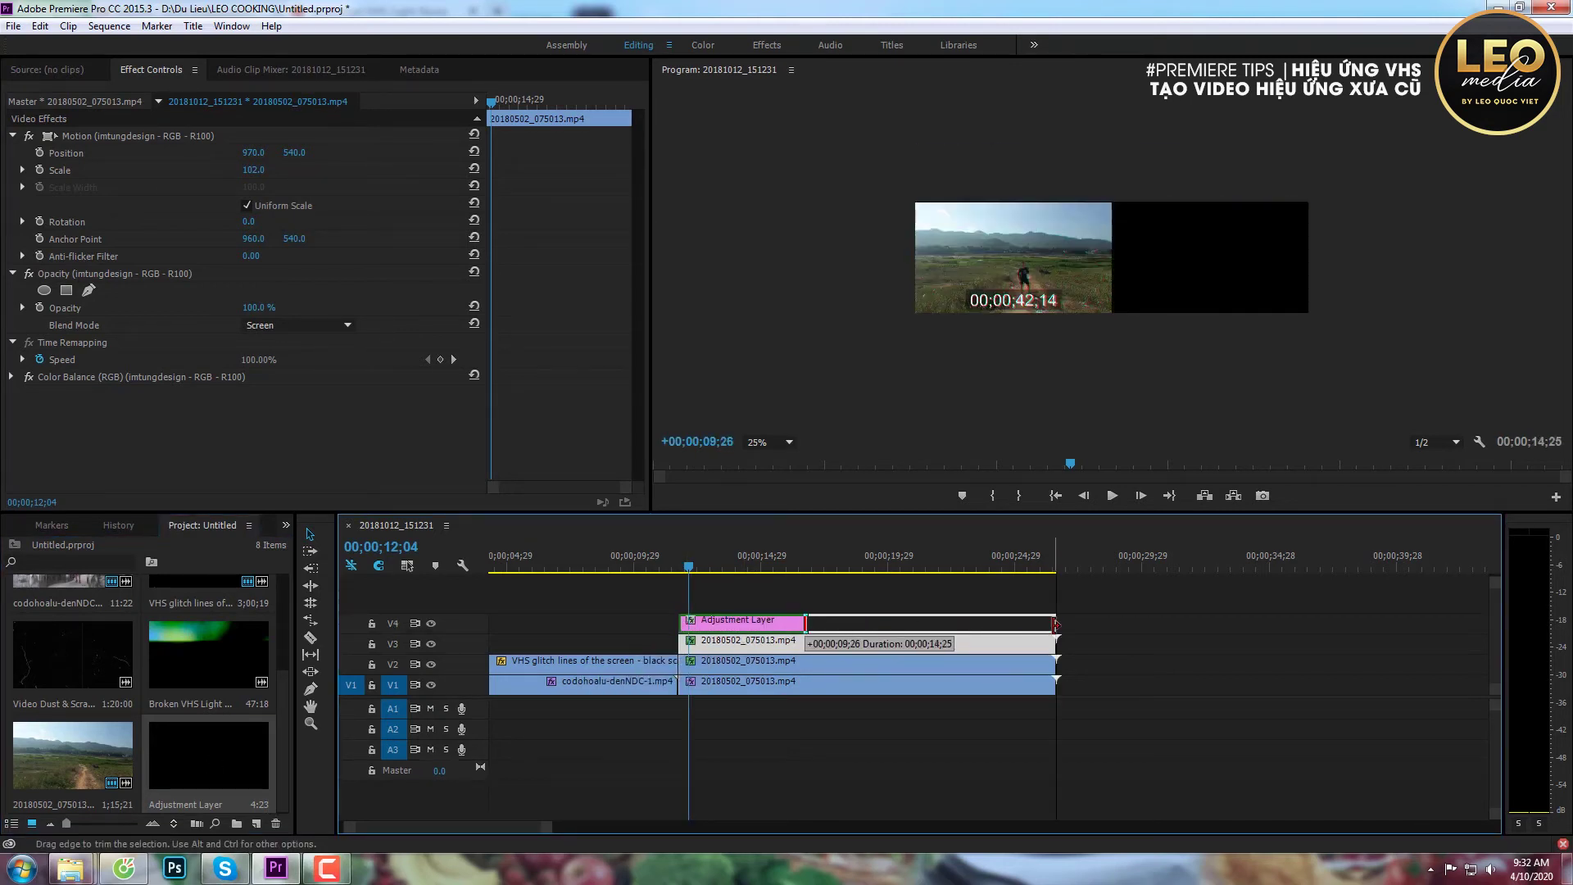
{"action": "left_click", "coordinate": [746, 559]}
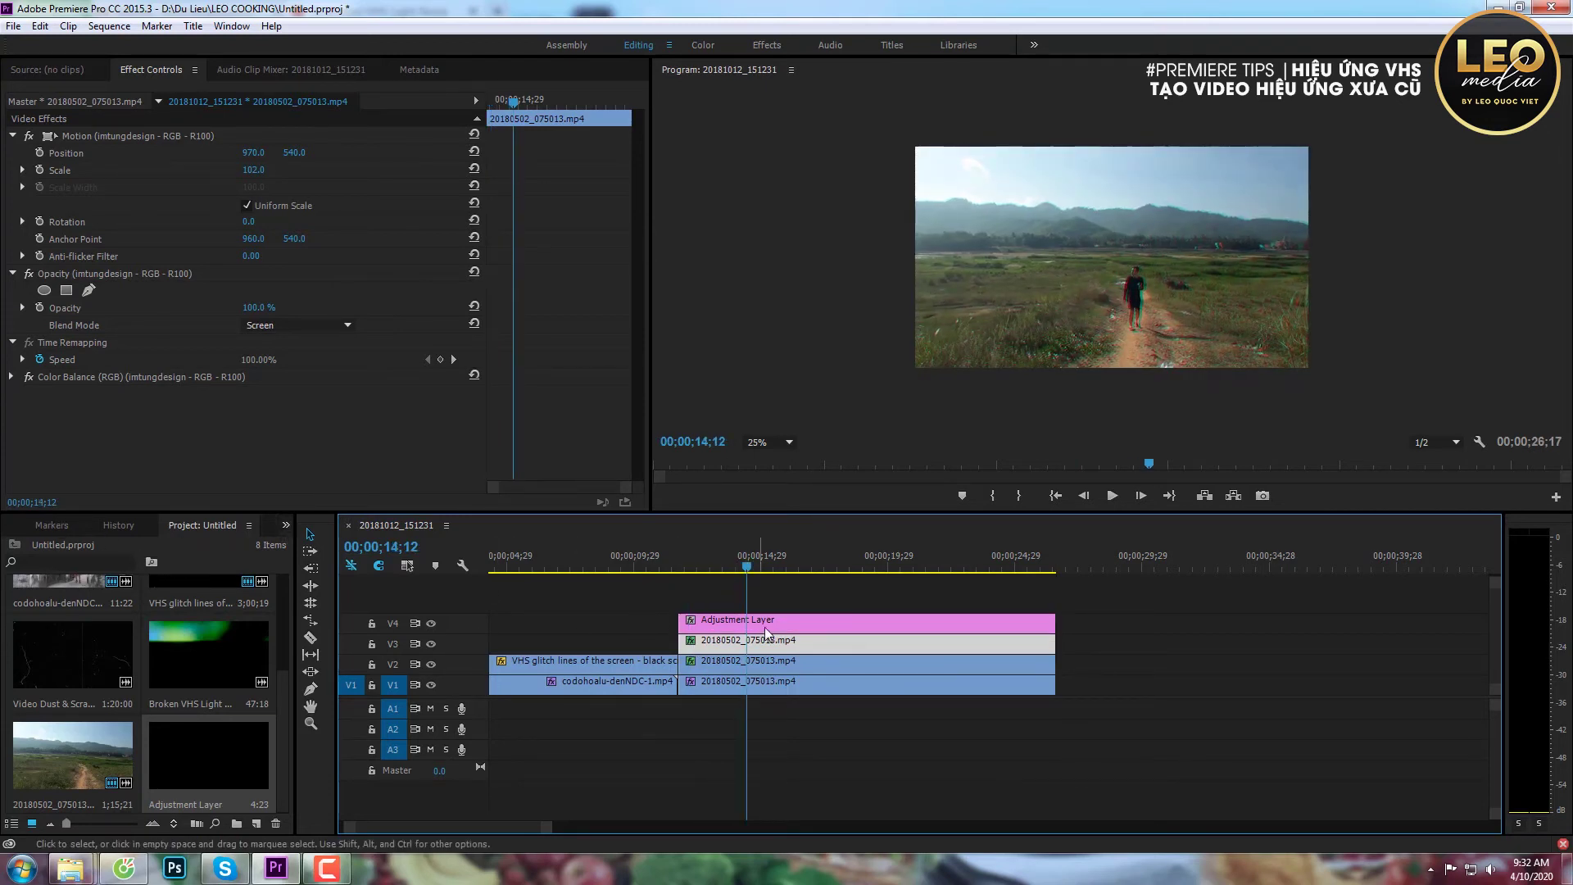
{"action": "left_click", "coordinate": [284, 525]}
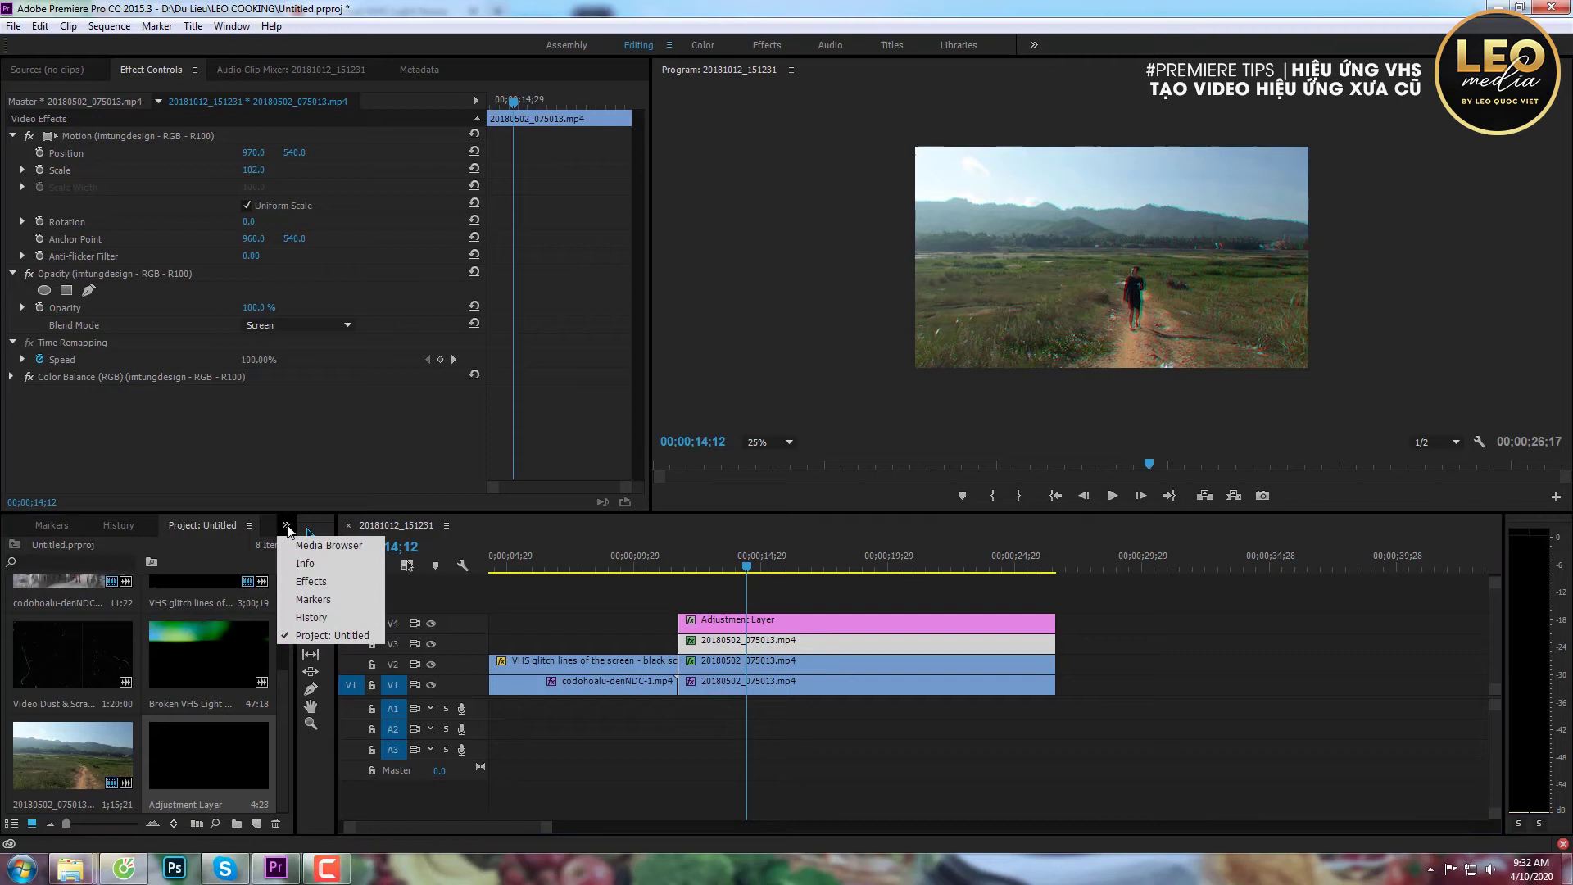
Apply the imtungdesign - VHS Effect preset to the Adjustment Layer and preview it by scrubbing and playing
{"action": "left_click", "coordinate": [308, 584]}
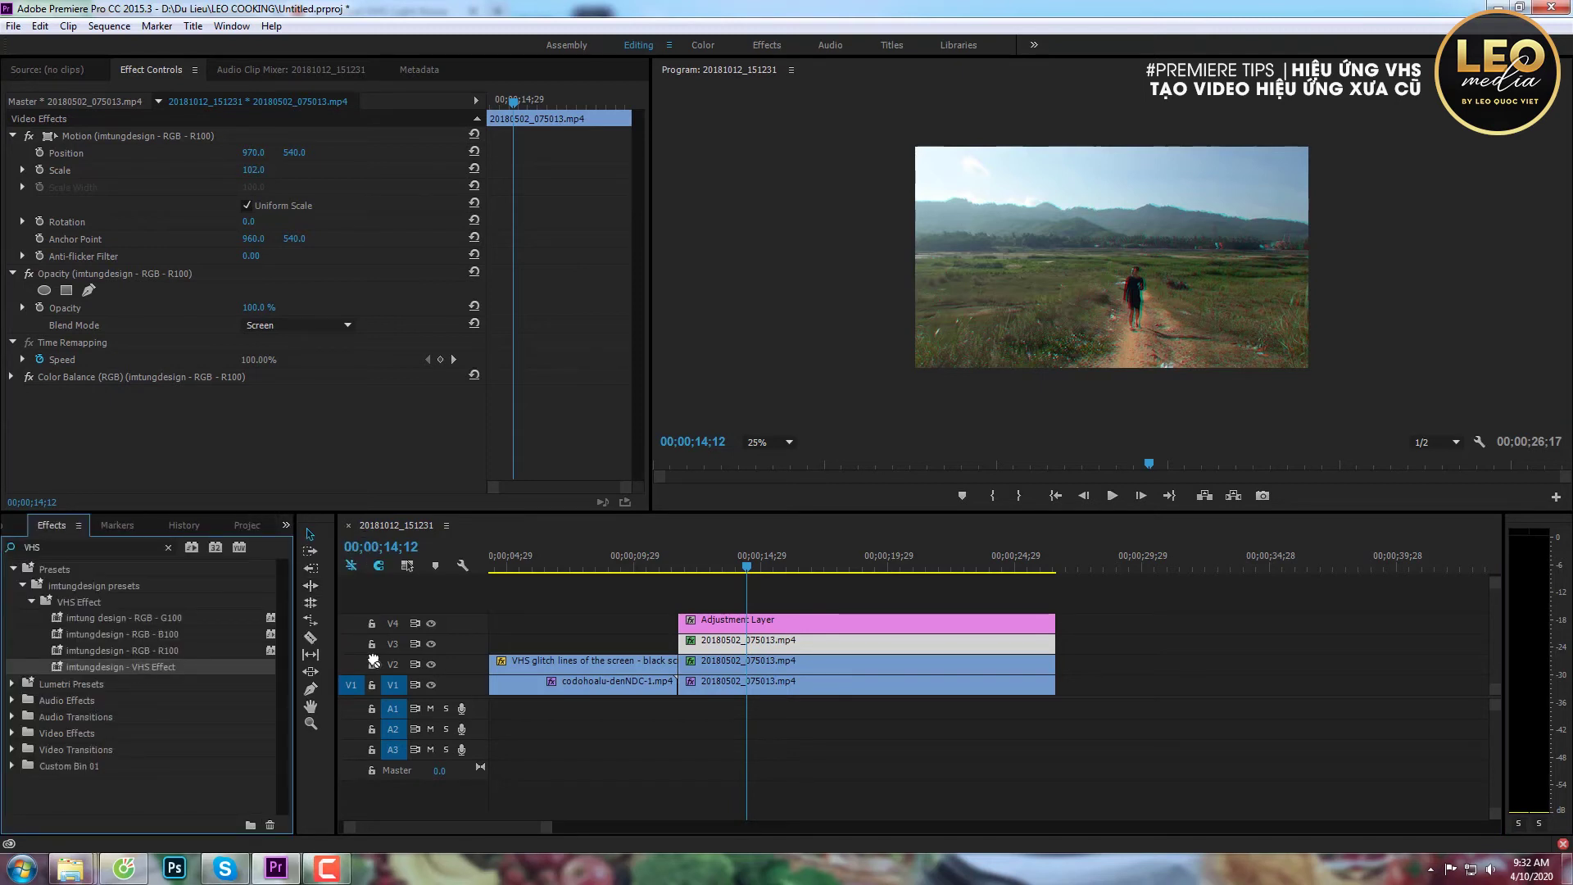
{"action": "left_click_drag", "start_coordinate": [135, 666], "coordinate": [726, 628]}
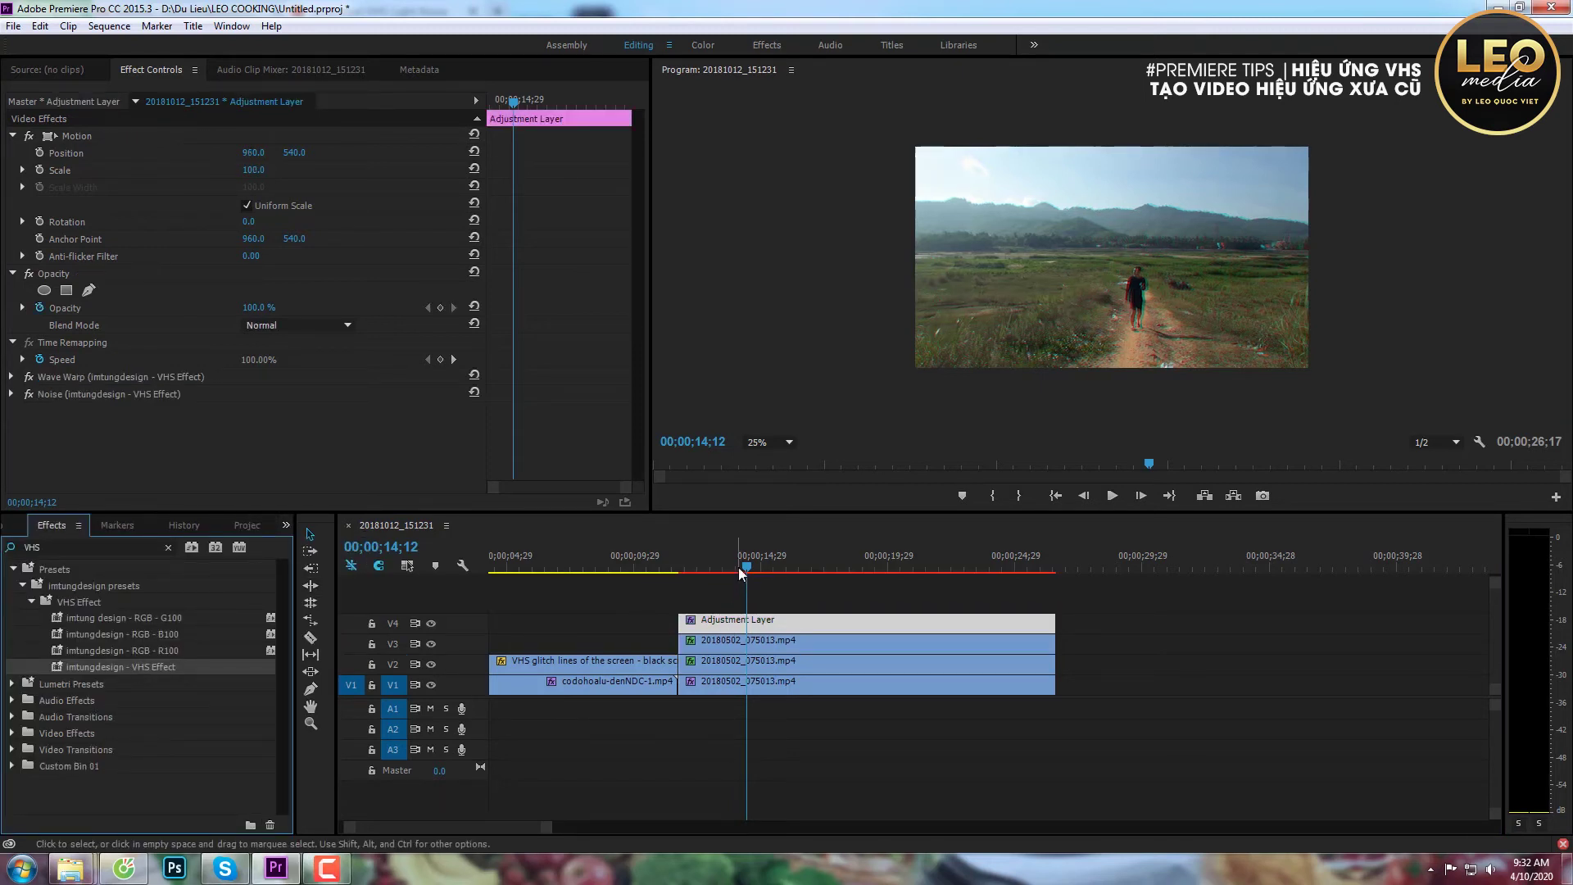
{"action": "left_click_drag", "start_coordinate": [739, 567], "coordinate": [787, 571]}
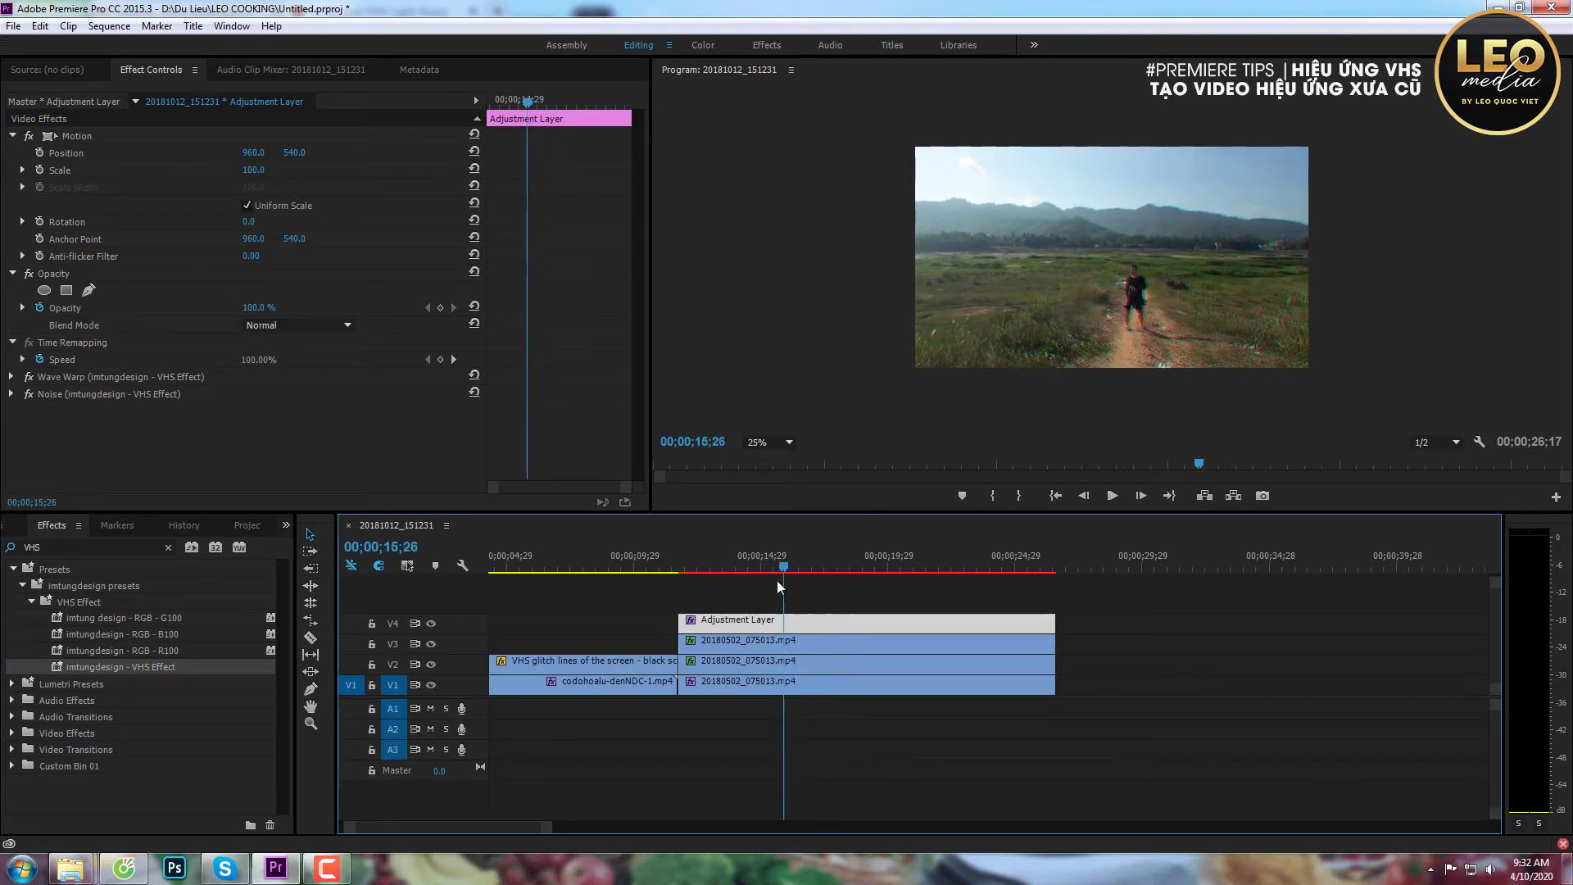
{"action": "mouse_move", "coordinate": [784, 572]}
{"action": "left_mouse_down"}
{"action": "mouse_move", "coordinate": [720, 571]}
{"action": "mouse_move", "coordinate": [739, 627]}
{"action": "mouse_move", "coordinate": [997, 600]}
{"action": "mouse_move", "coordinate": [899, 627]}
{"action": "left_mouse_up"}
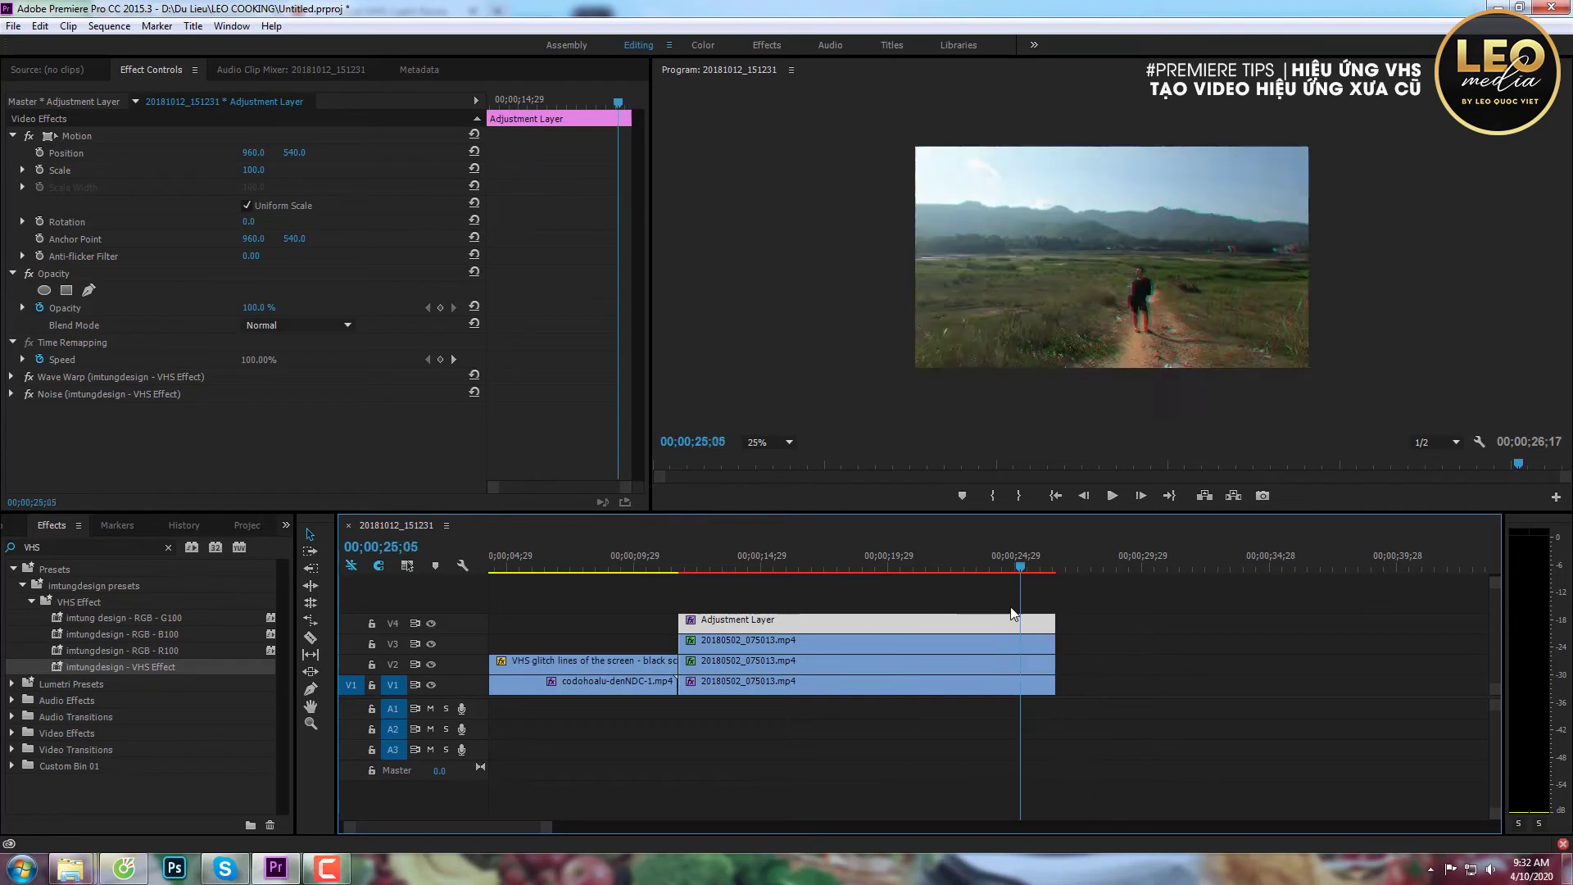
{"action": "left_click_drag", "start_coordinate": [898, 628], "coordinate": [798, 622]}
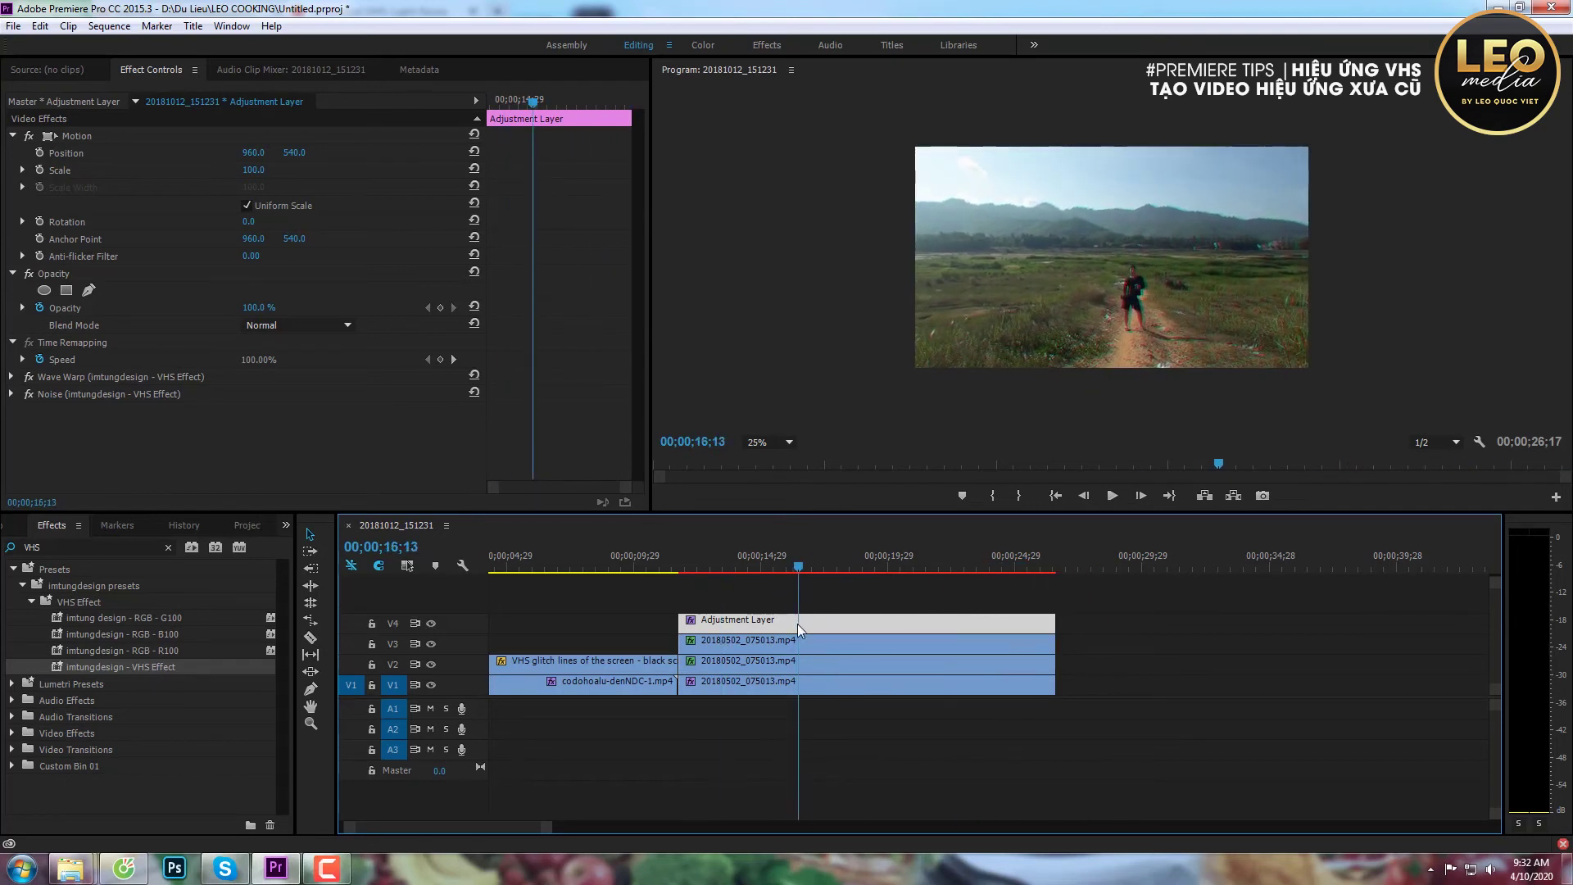
{"action": "key", "text": "space"}
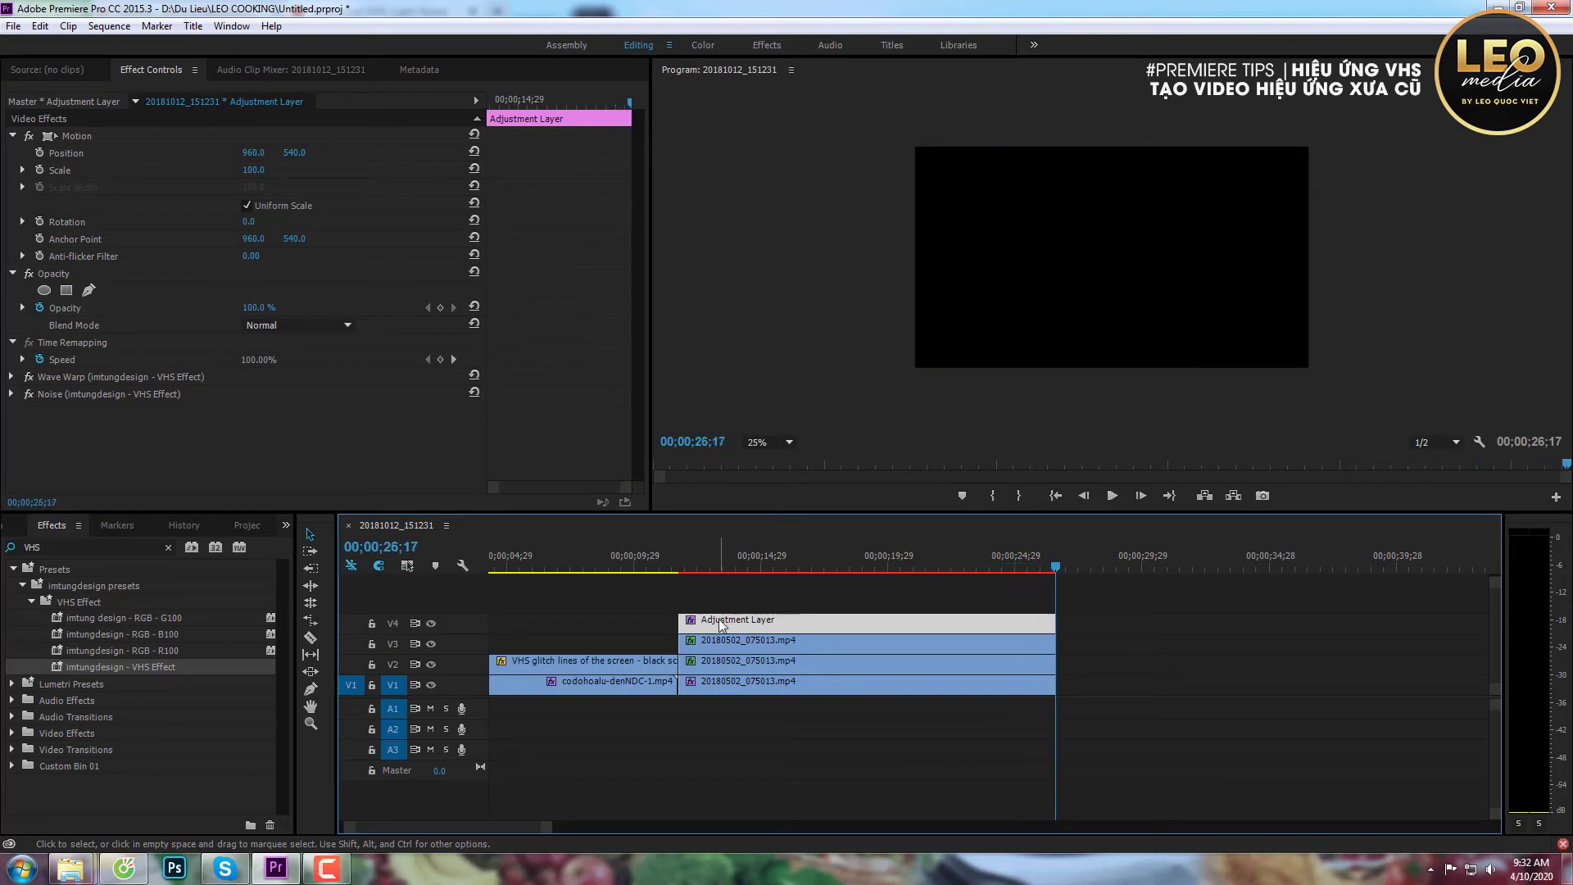
{"action": "left_click_drag", "start_coordinate": [716, 563], "coordinate": [706, 573]}
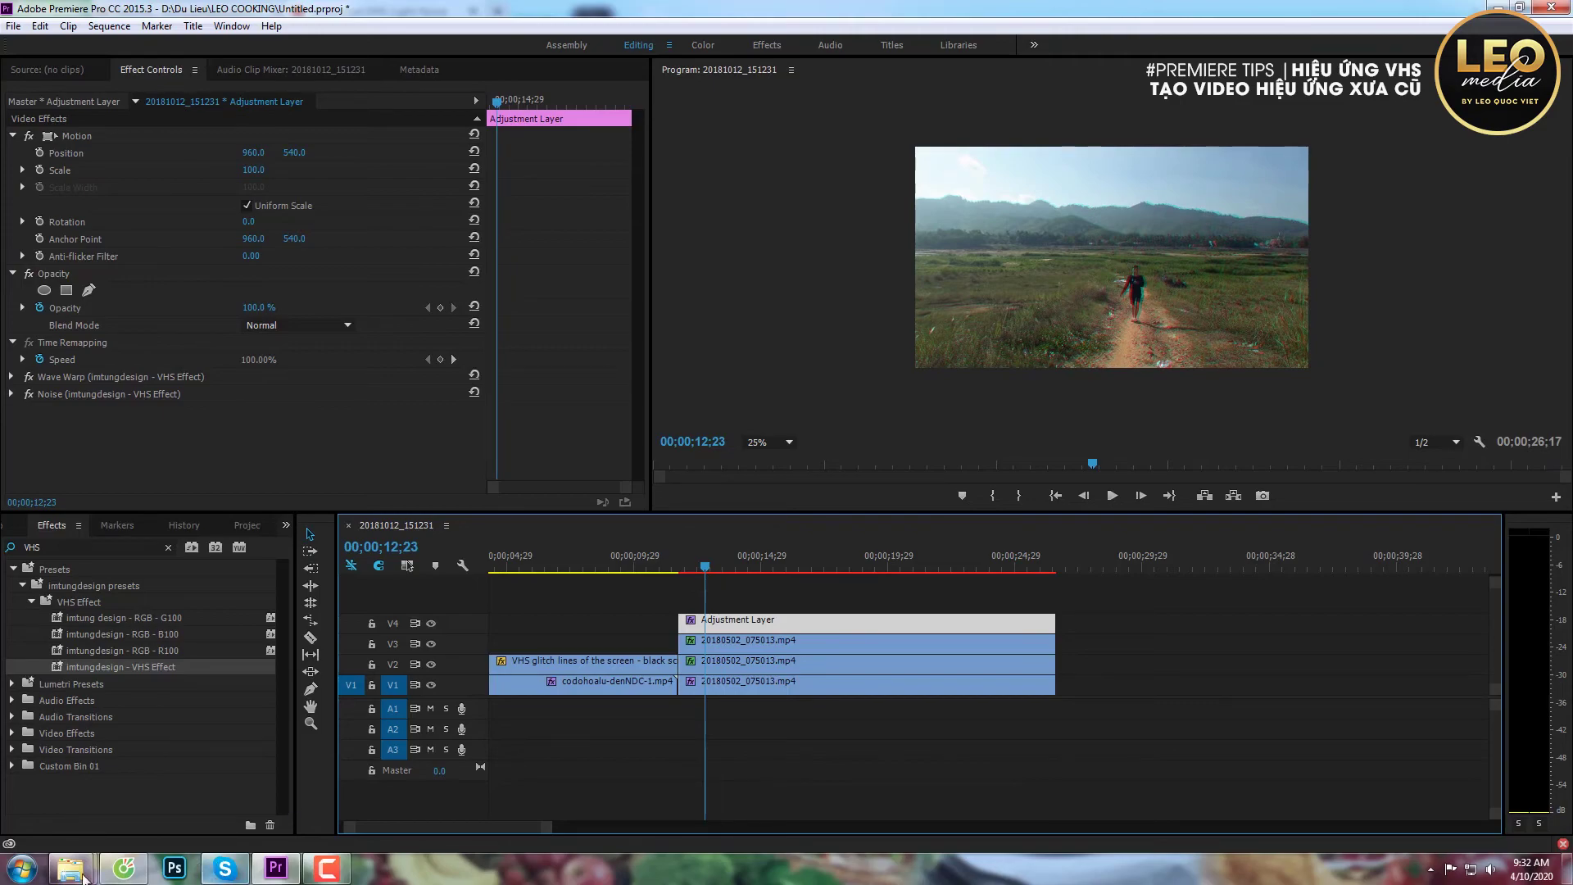
Bring the Video Dust & Scratch video from the Demo folder over to Premiere
{"action": "mouse_move", "coordinate": [57, 870]}
{"action": "left_click", "coordinate": [107, 779]}
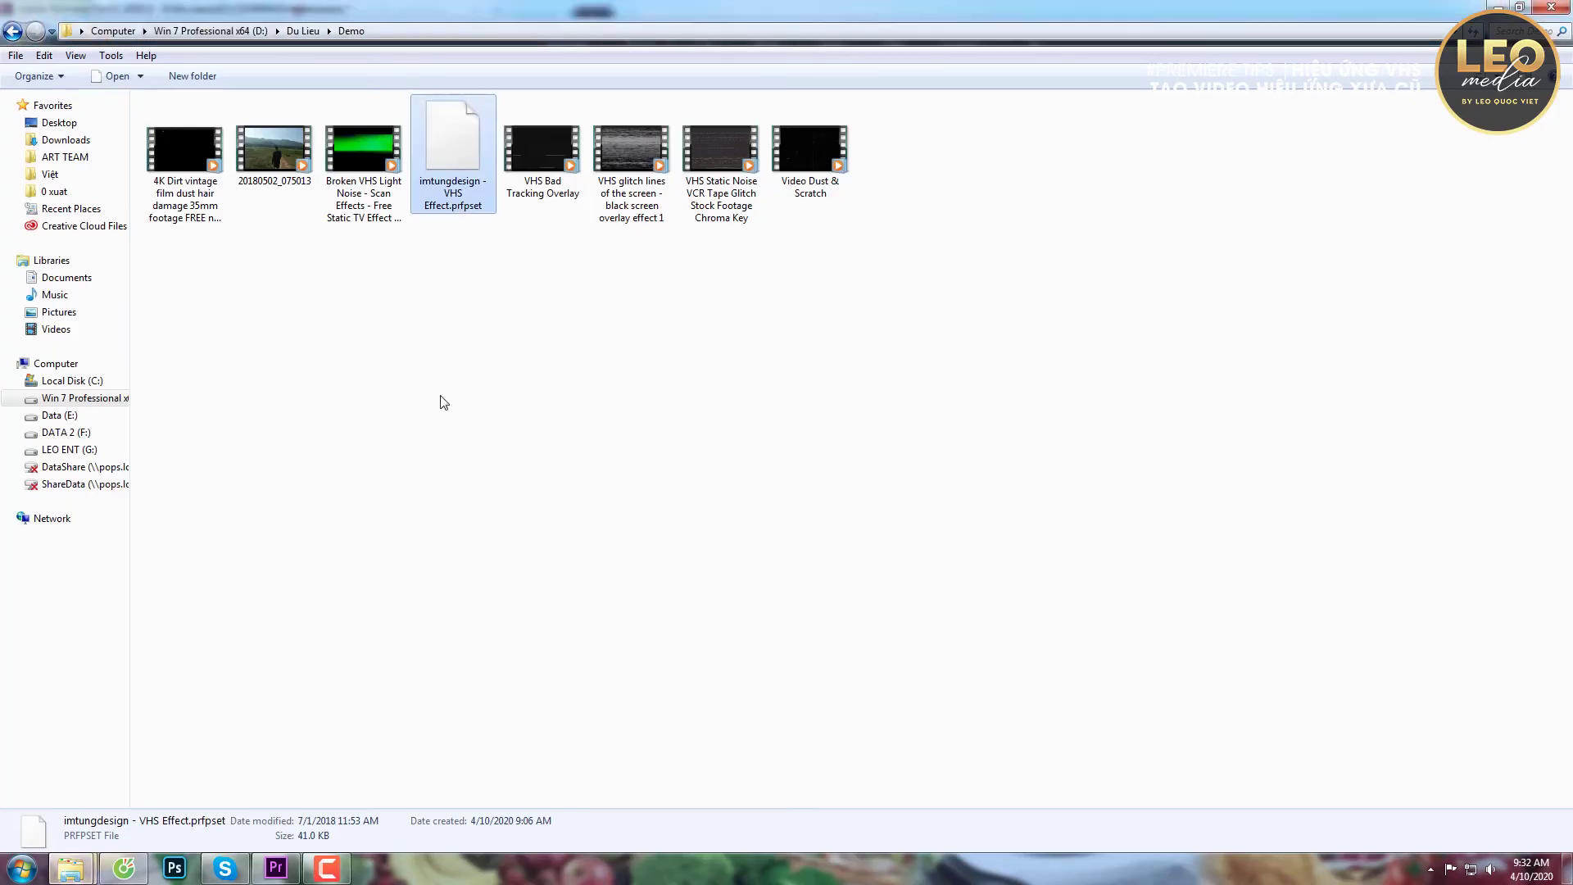
{"action": "left_click", "coordinate": [531, 152]}
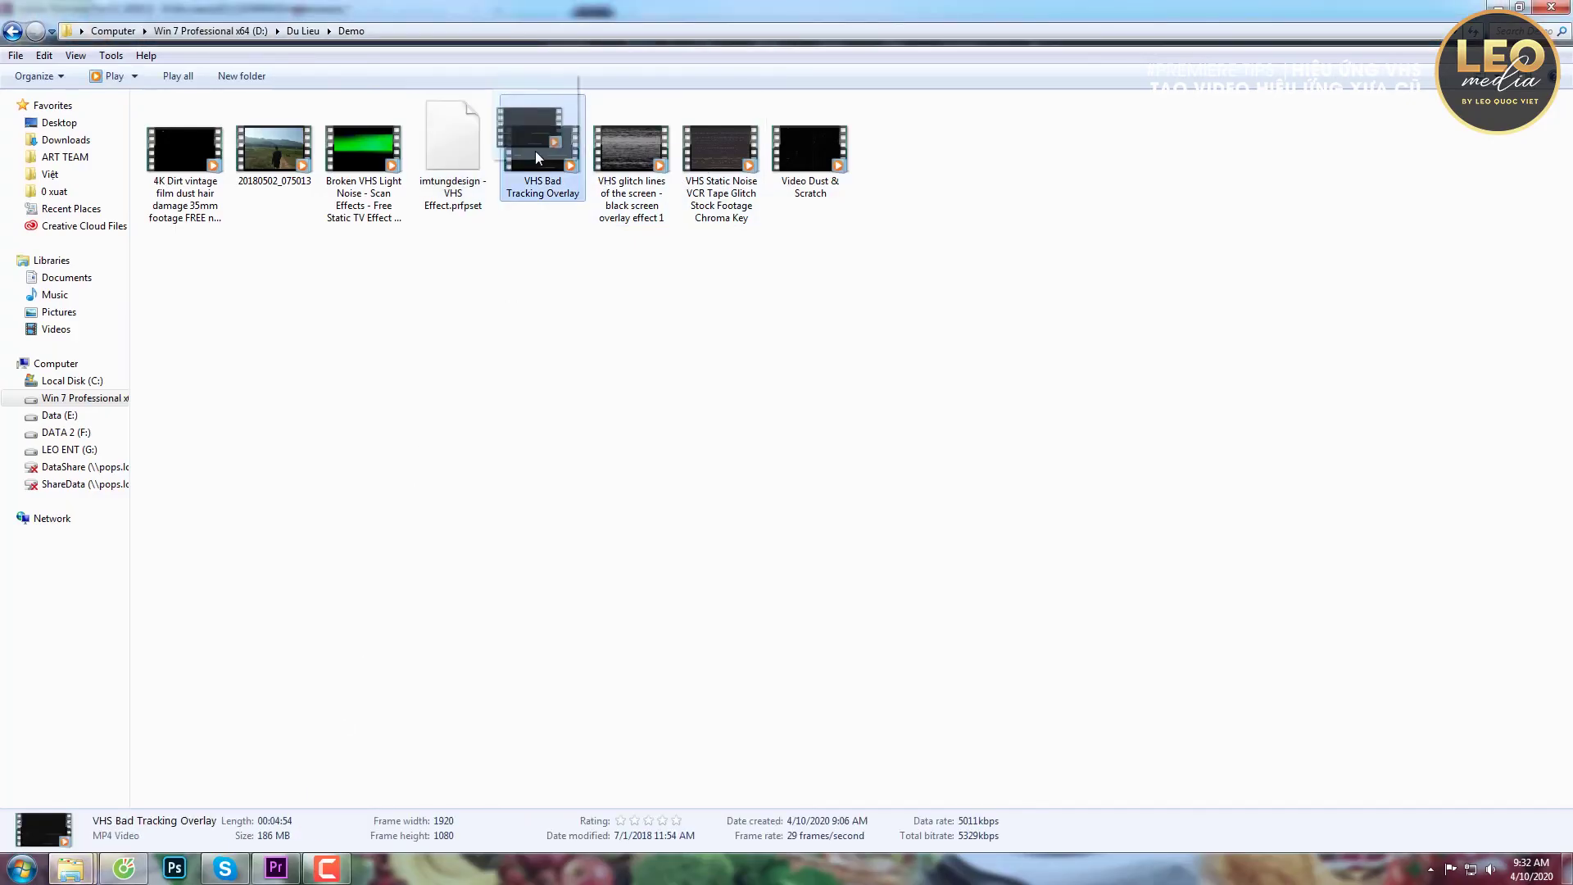
{"action": "left_click", "coordinate": [632, 147]}
{"action": "left_click_drag", "start_coordinate": [809, 147], "coordinate": [283, 880]}
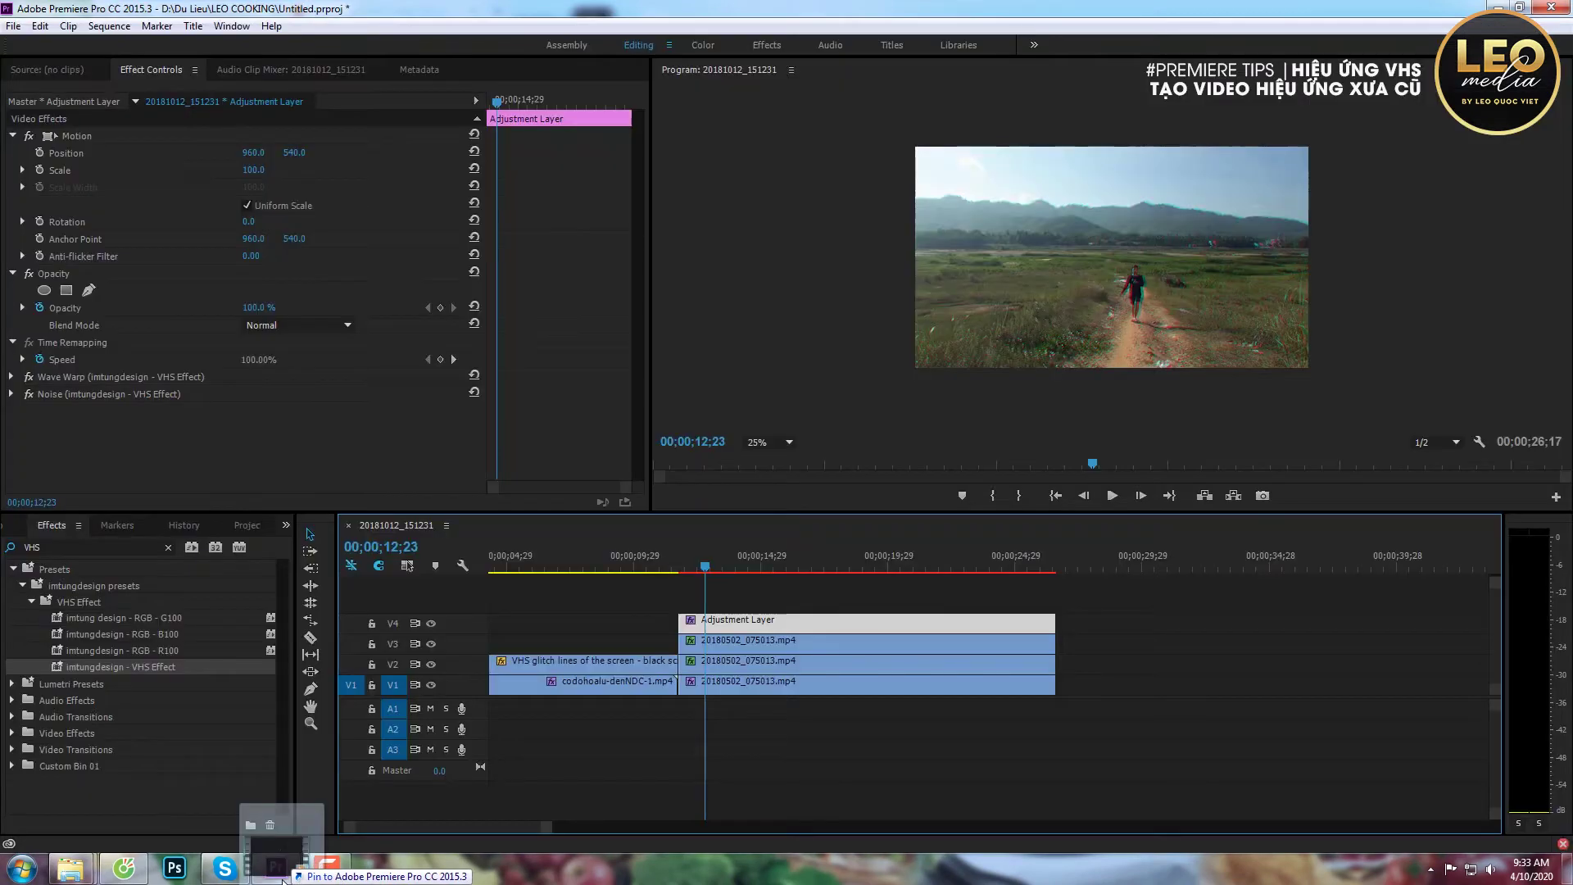
Place Video Dust & Scratch on new track V5 and set its blend mode to Screen
{"action": "left_click_drag", "start_coordinate": [283, 879], "coordinate": [731, 592]}
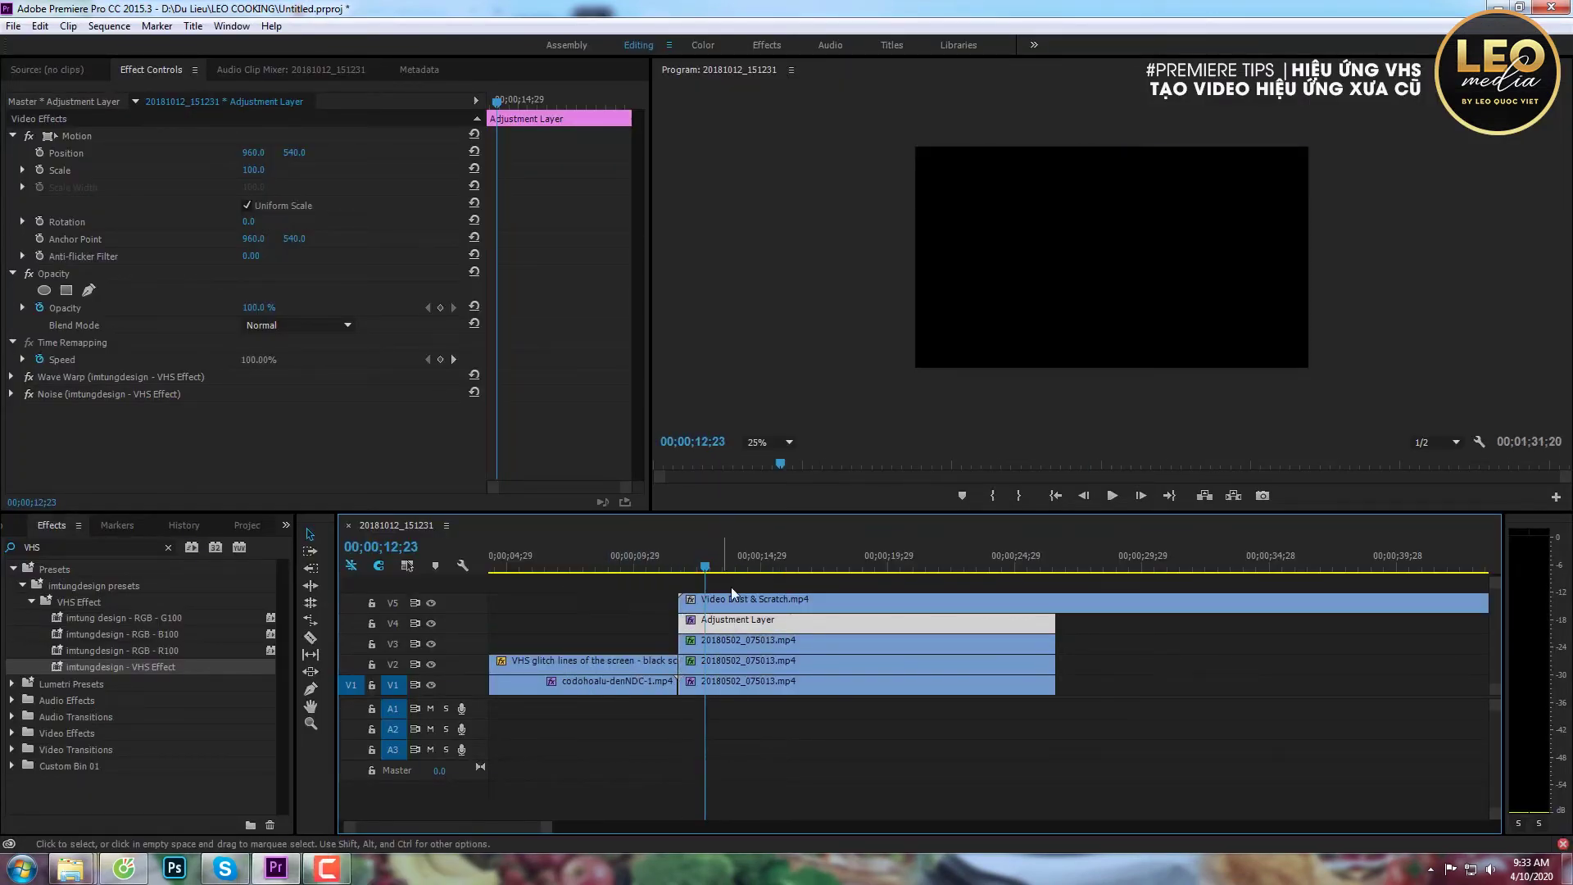
{"action": "left_click", "coordinate": [740, 601]}
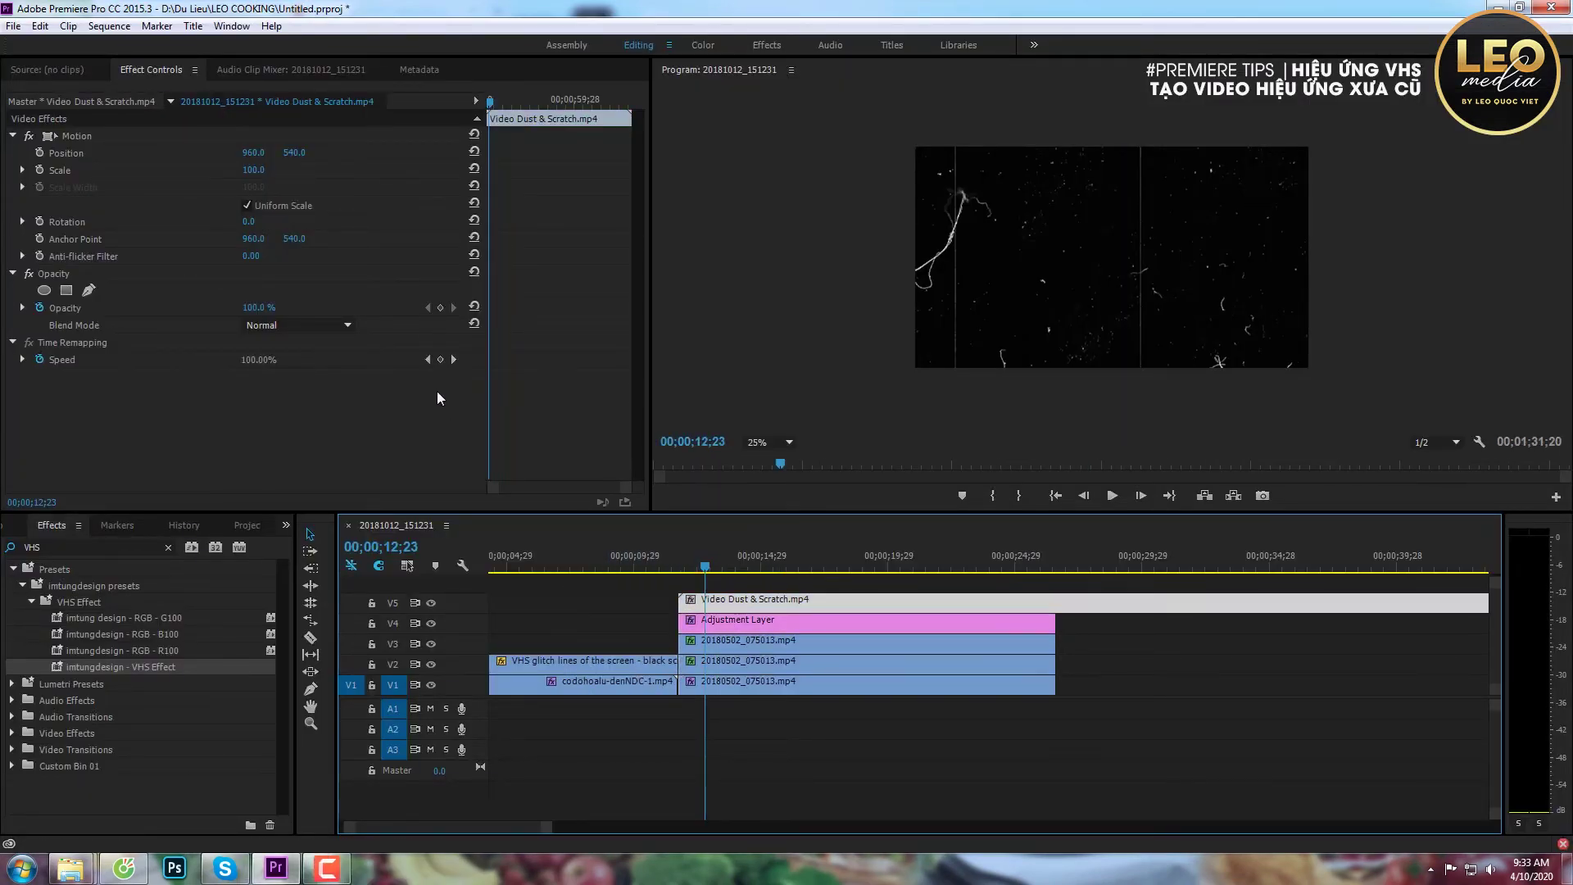
{"action": "left_click", "coordinate": [308, 324]}
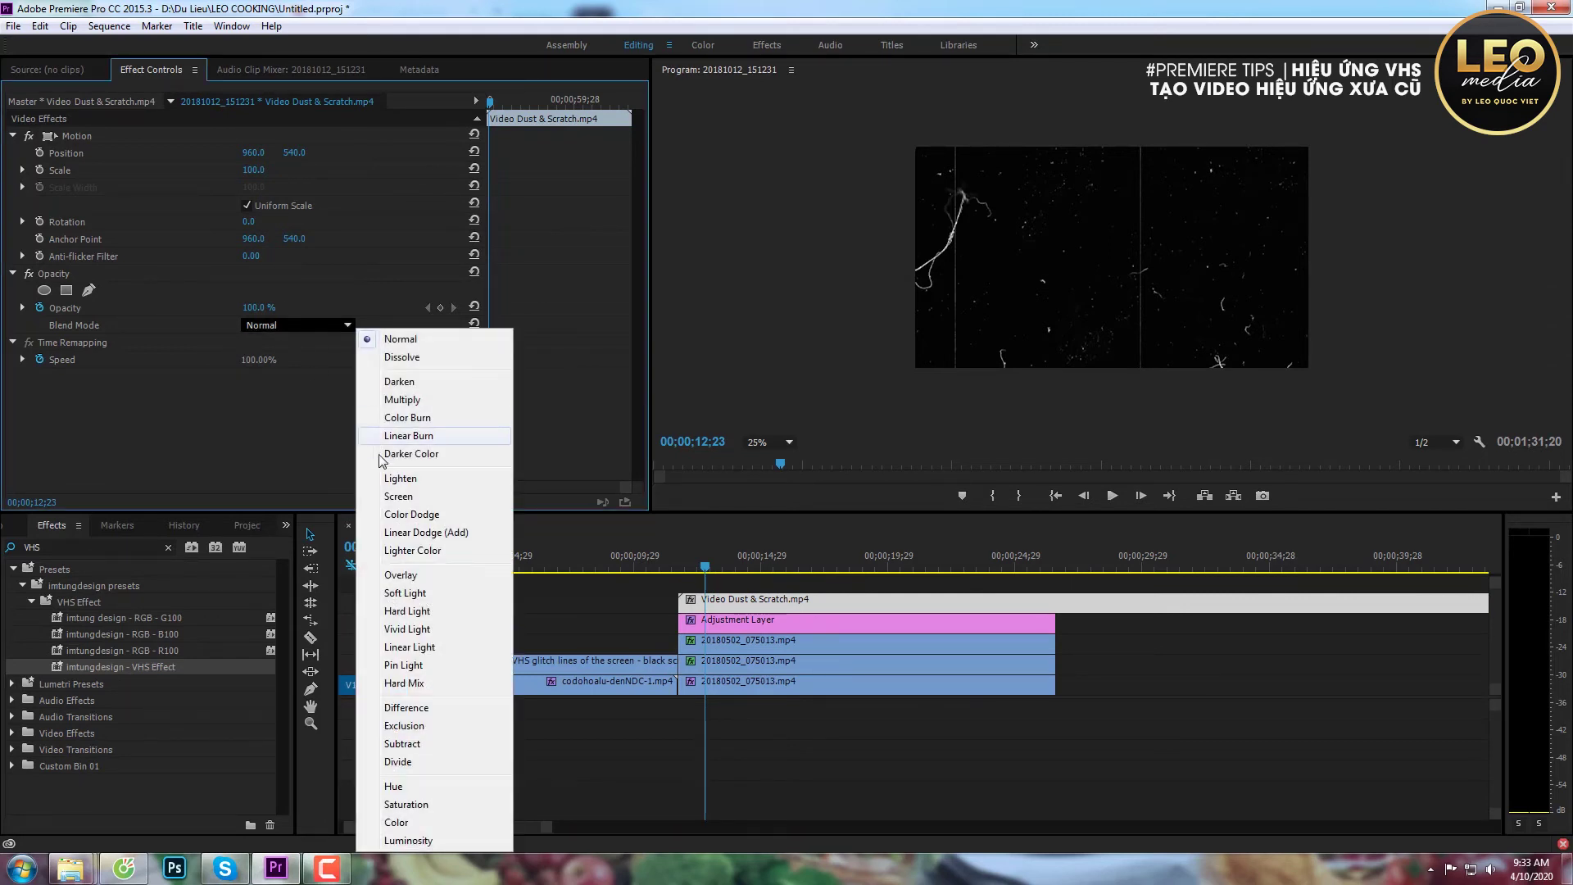
{"action": "left_click", "coordinate": [414, 493]}
Play back the sequence to preview the screened dust overlay
{"action": "key", "text": "space"}
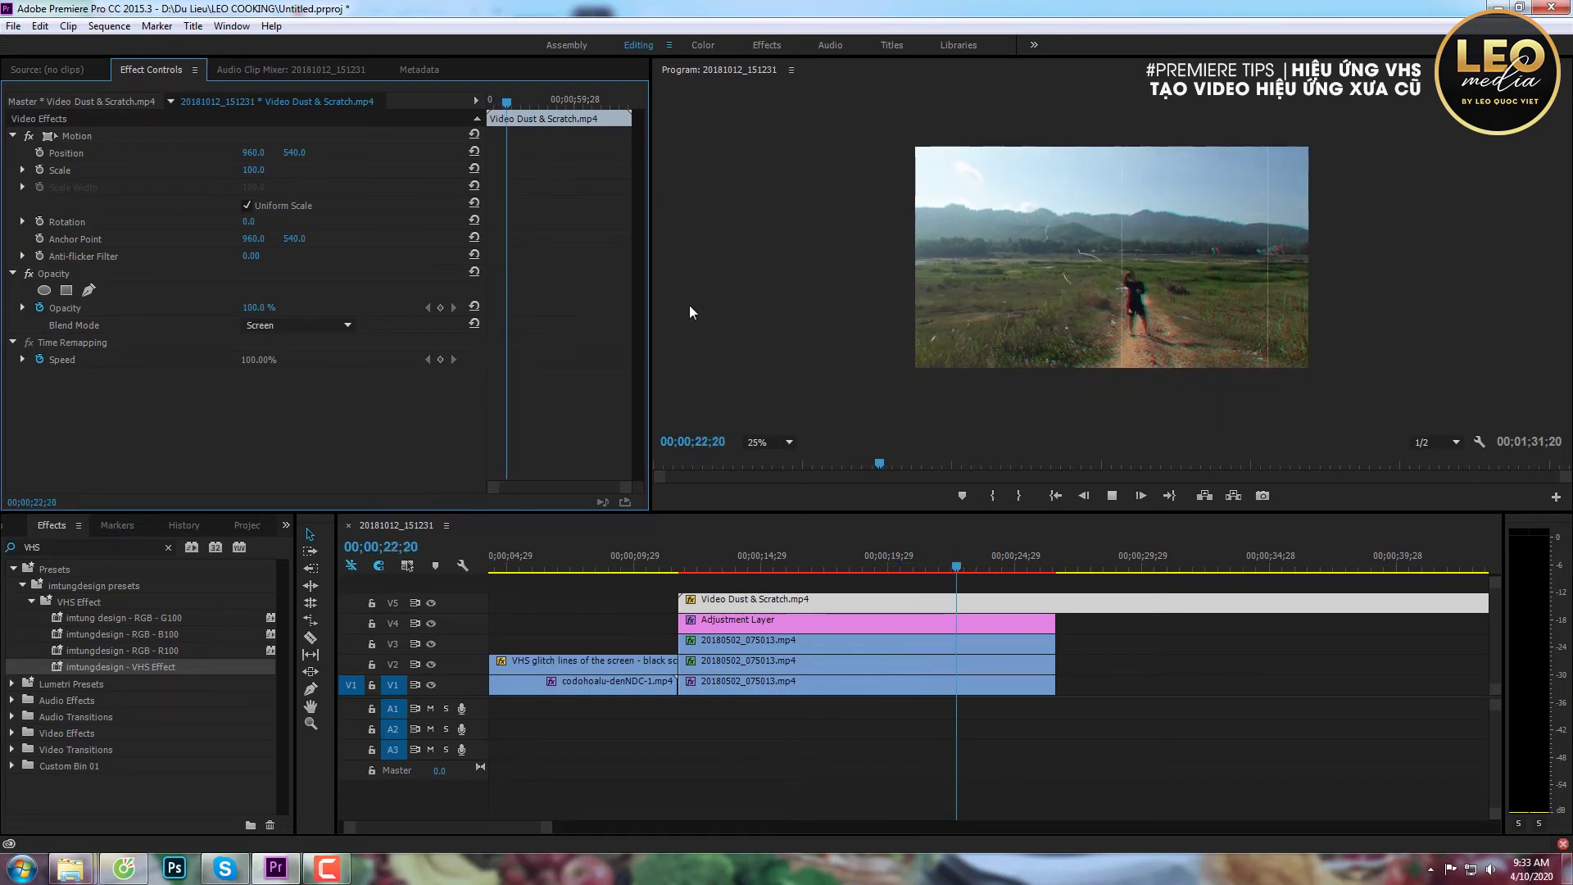
{"action": "key", "text": "space"}
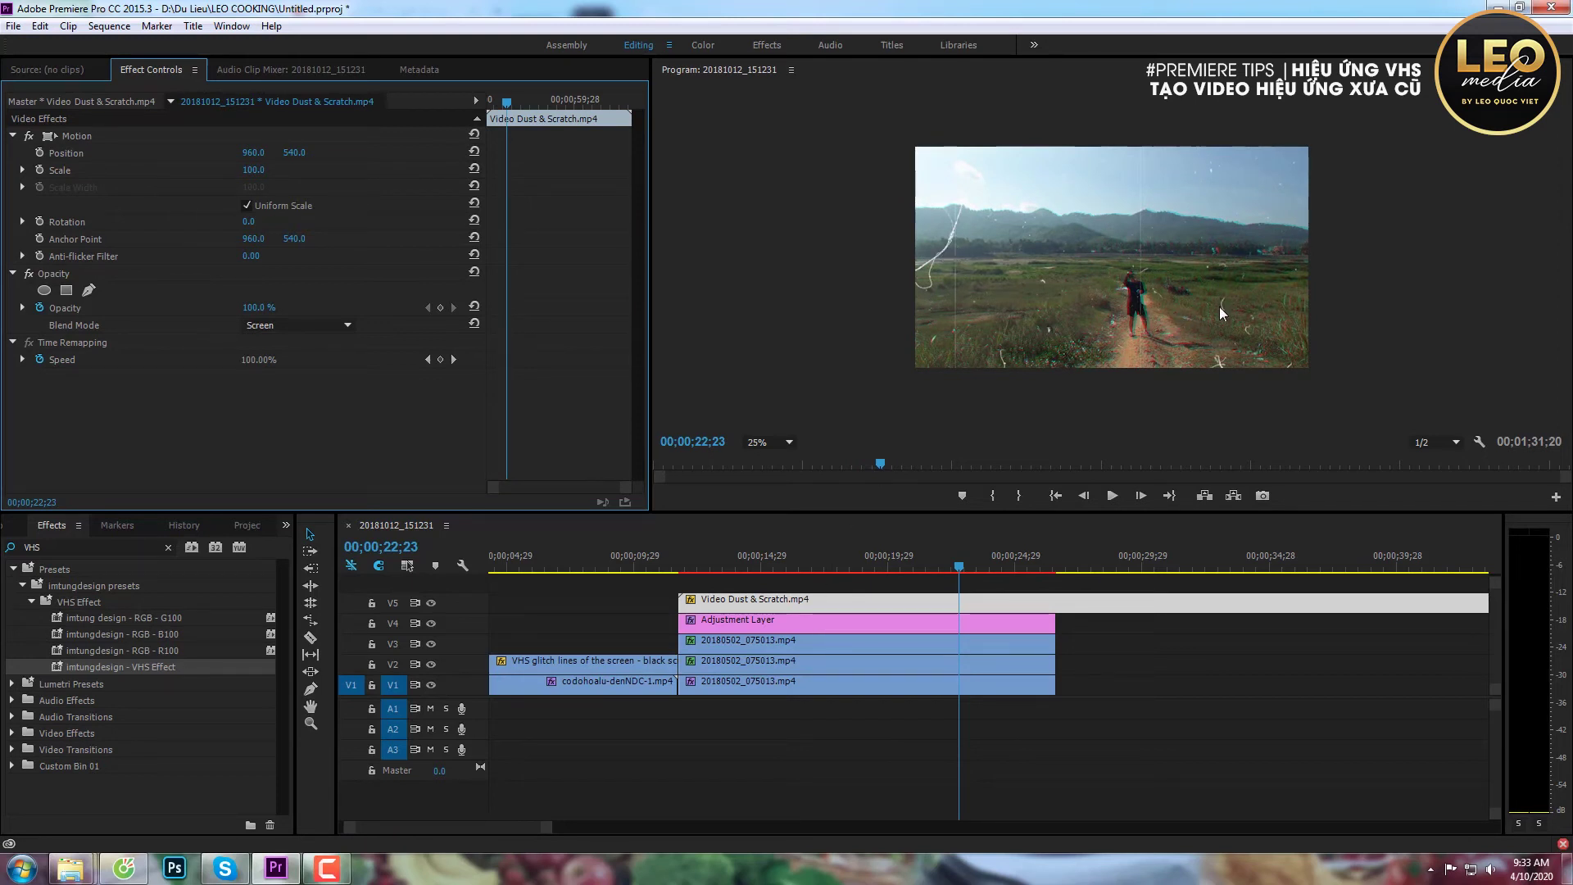
{"action": "key", "text": "space"}
{"action": "key", "text": "space"}
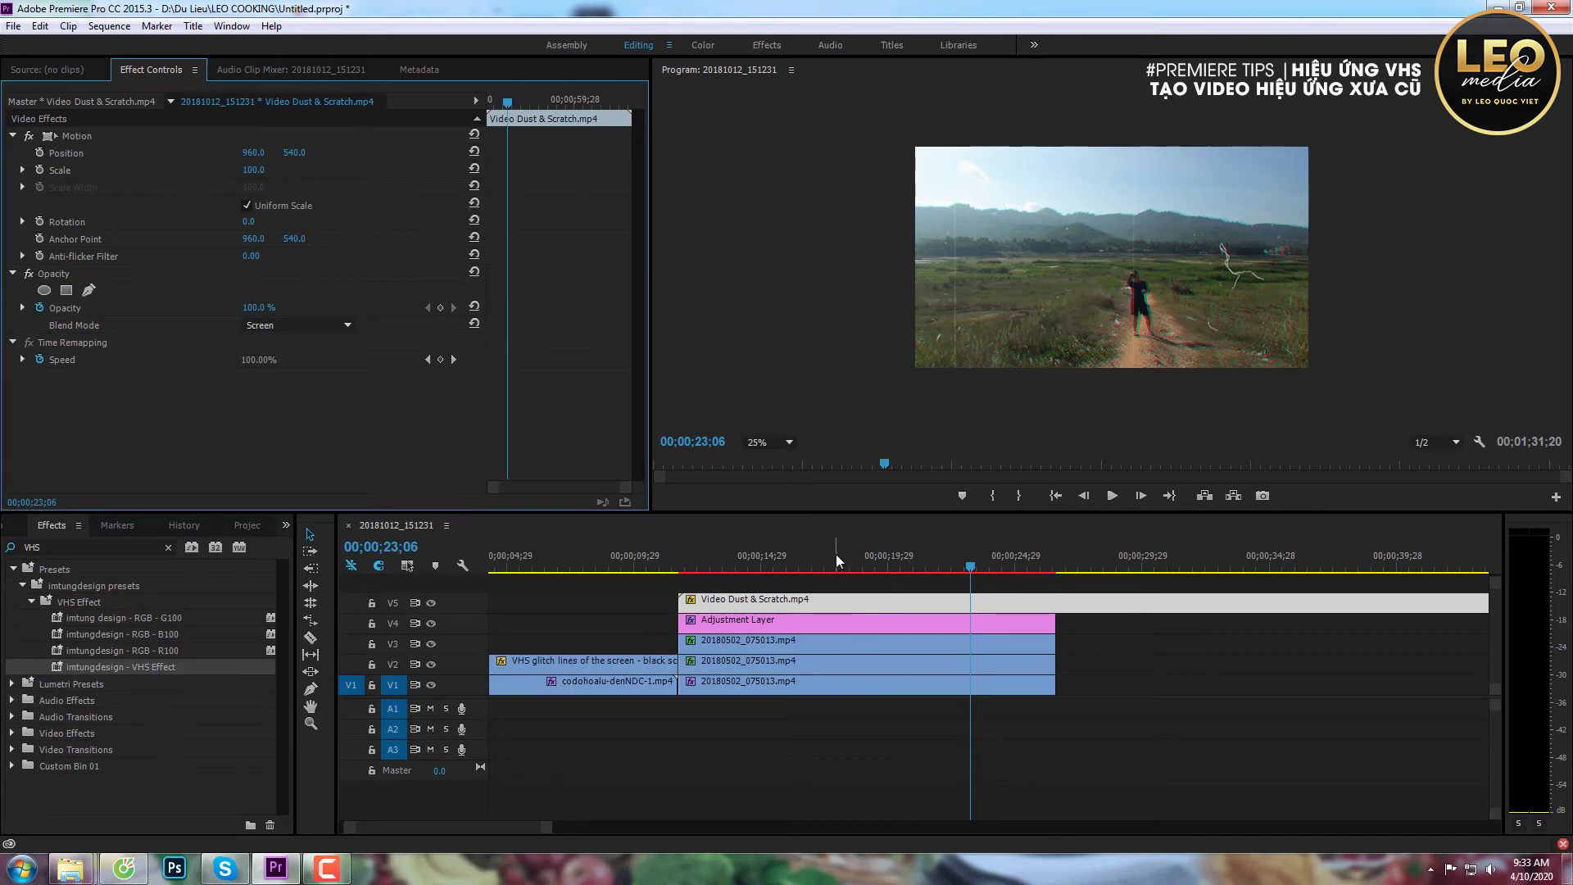
{"action": "left_click", "coordinate": [789, 568]}
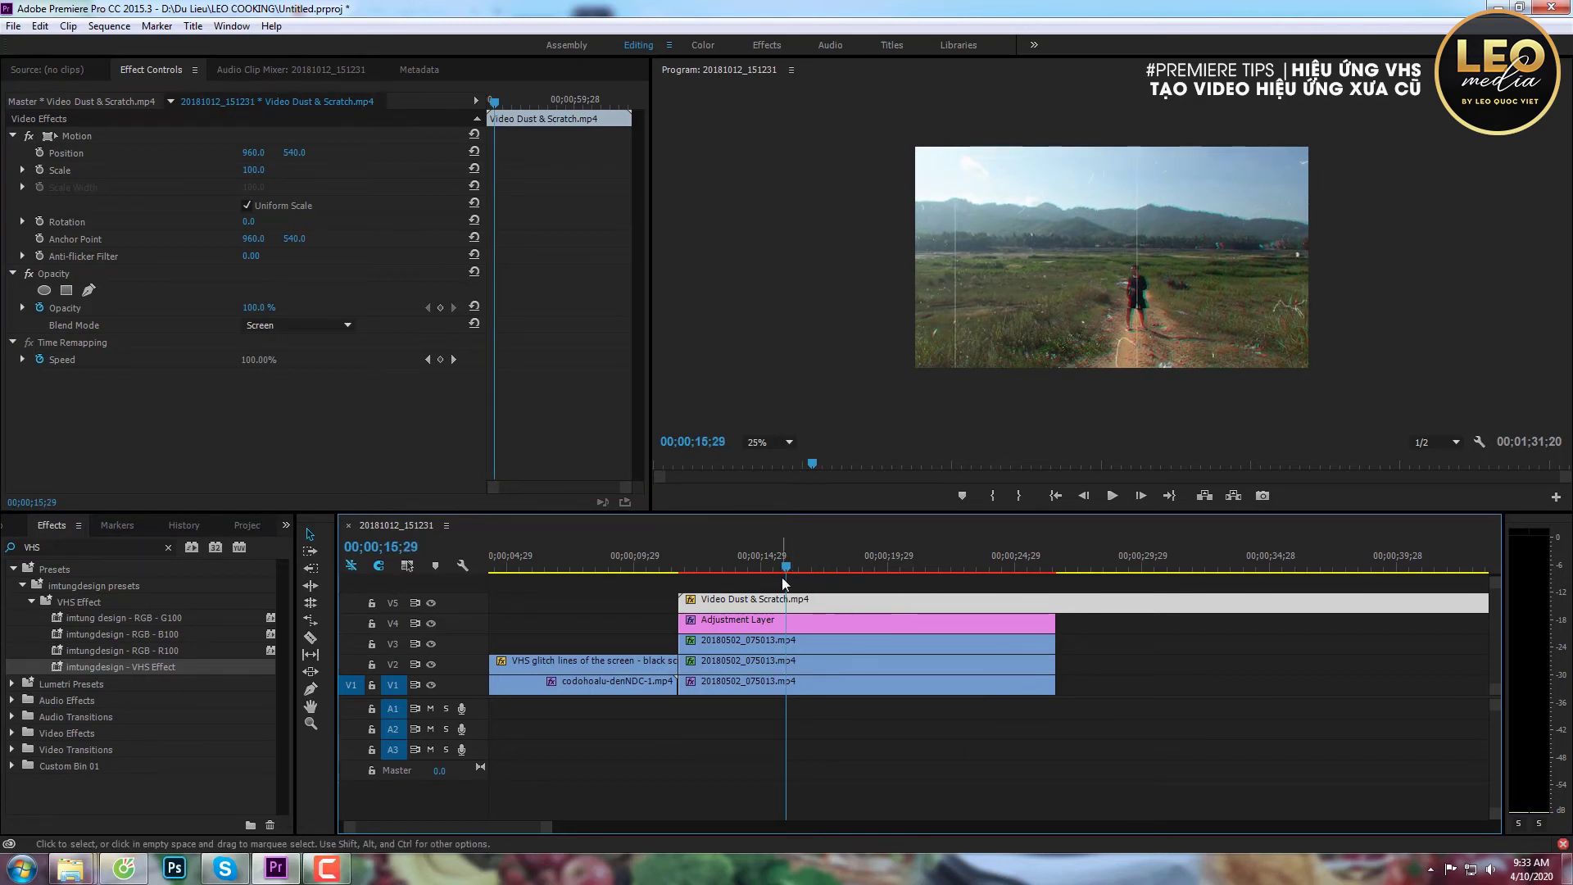
{"action": "left_click_drag", "start_coordinate": [786, 568], "coordinate": [850, 573]}
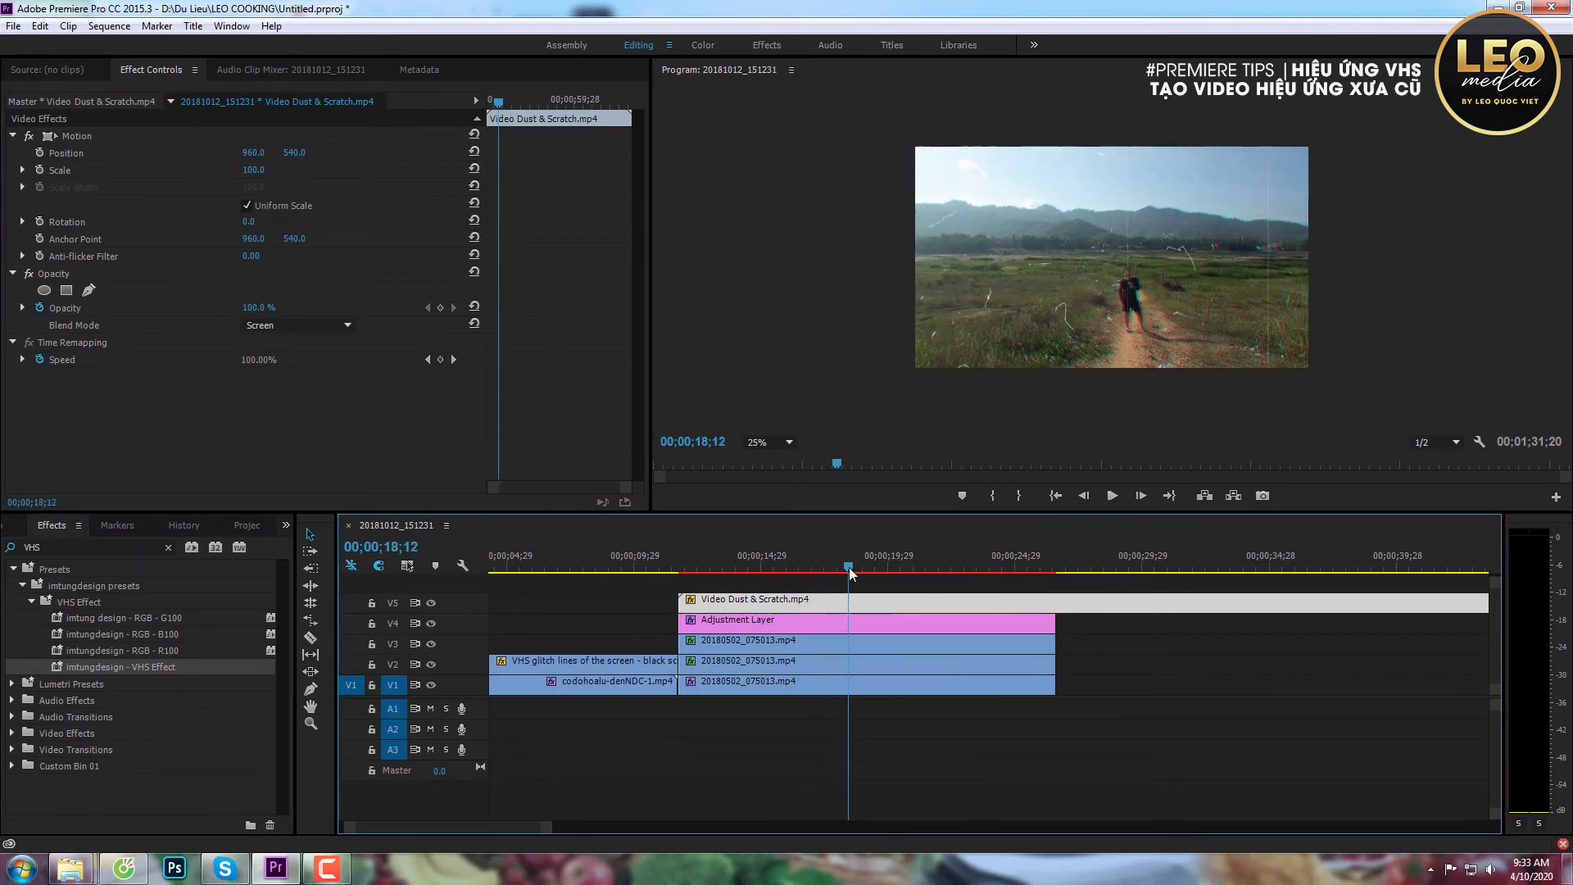
{"action": "mouse_move", "coordinate": [849, 573]}
{"action": "left_mouse_down"}
{"action": "mouse_move", "coordinate": [527, 583]}
{"action": "mouse_move", "coordinate": [644, 578]}
{"action": "left_mouse_up"}
{"action": "left_click", "coordinate": [593, 687]}
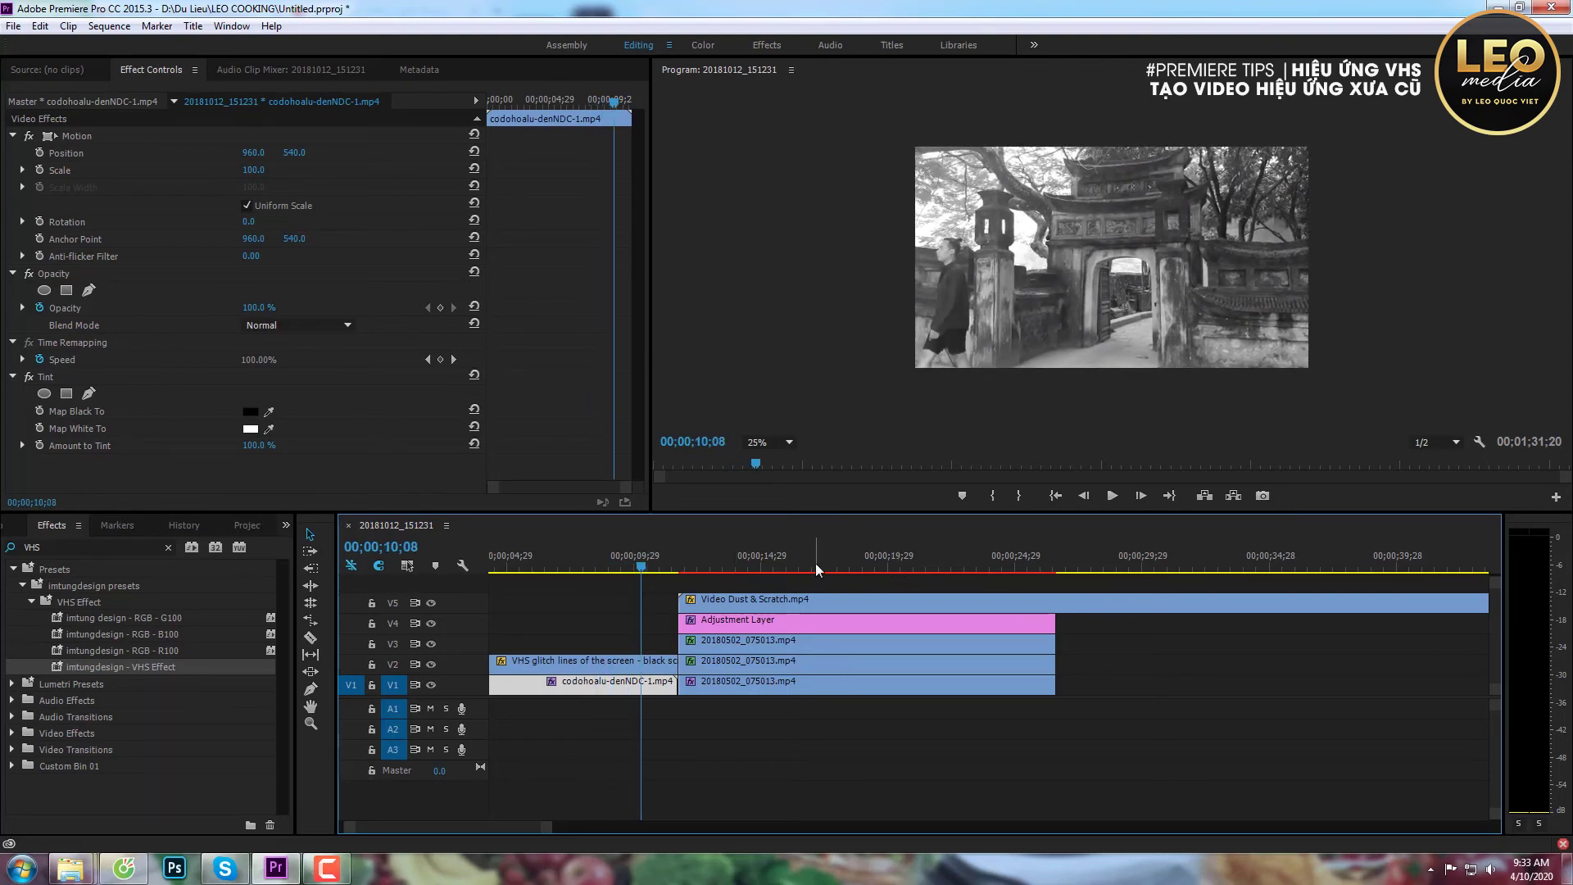
{"action": "mouse_move", "coordinate": [771, 569]}
{"action": "left_mouse_down"}
{"action": "mouse_move", "coordinate": [737, 580]}
{"action": "mouse_move", "coordinate": [822, 581]}
{"action": "left_mouse_up"}
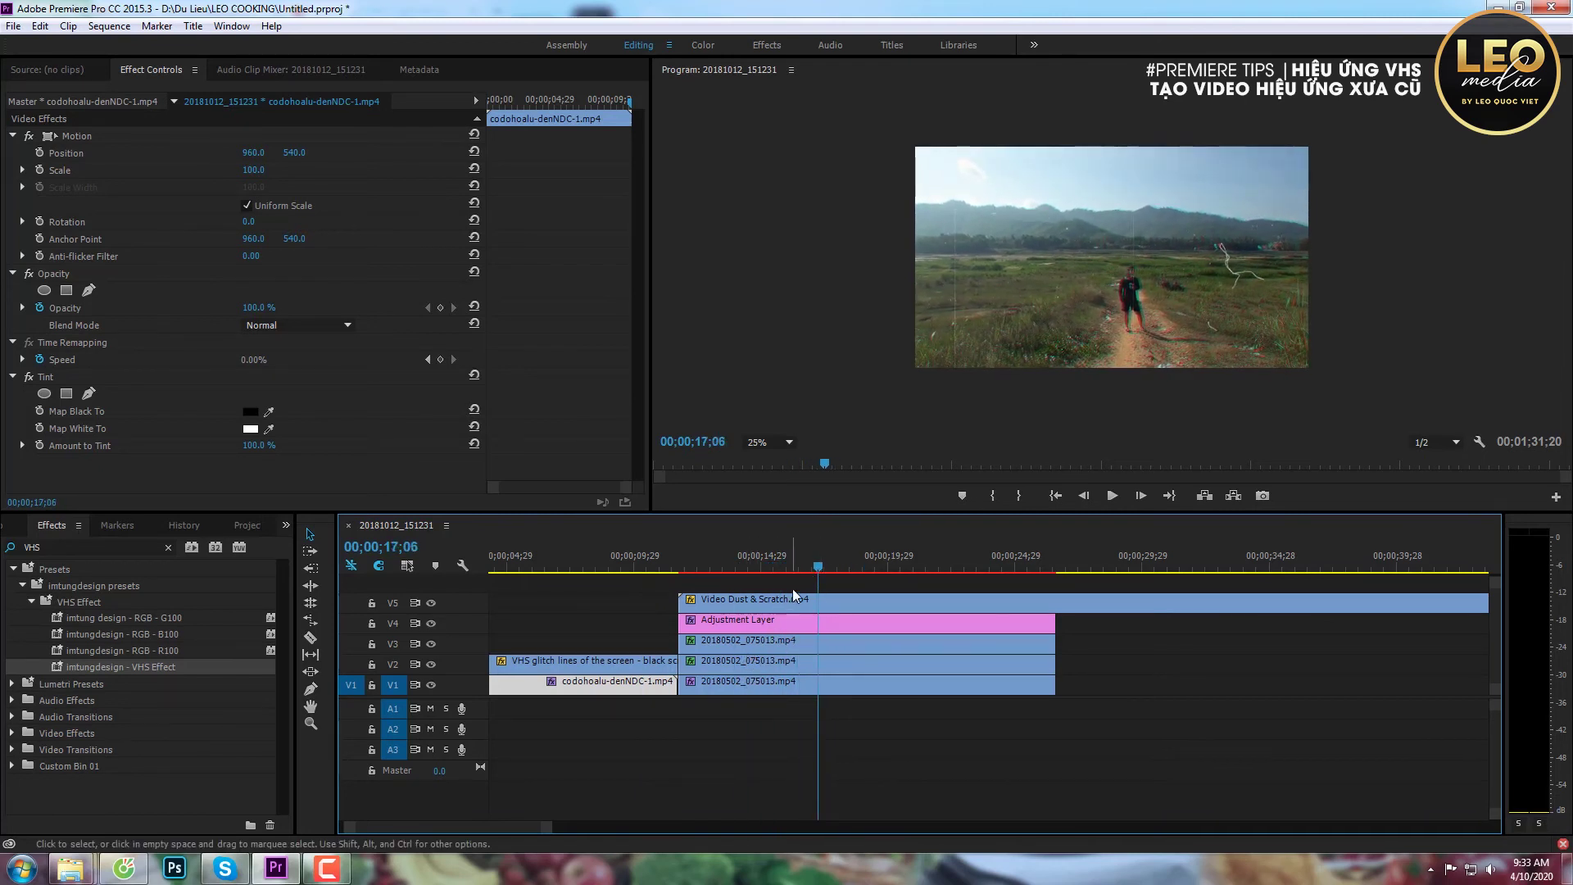
{"action": "left_click", "coordinate": [755, 580]}
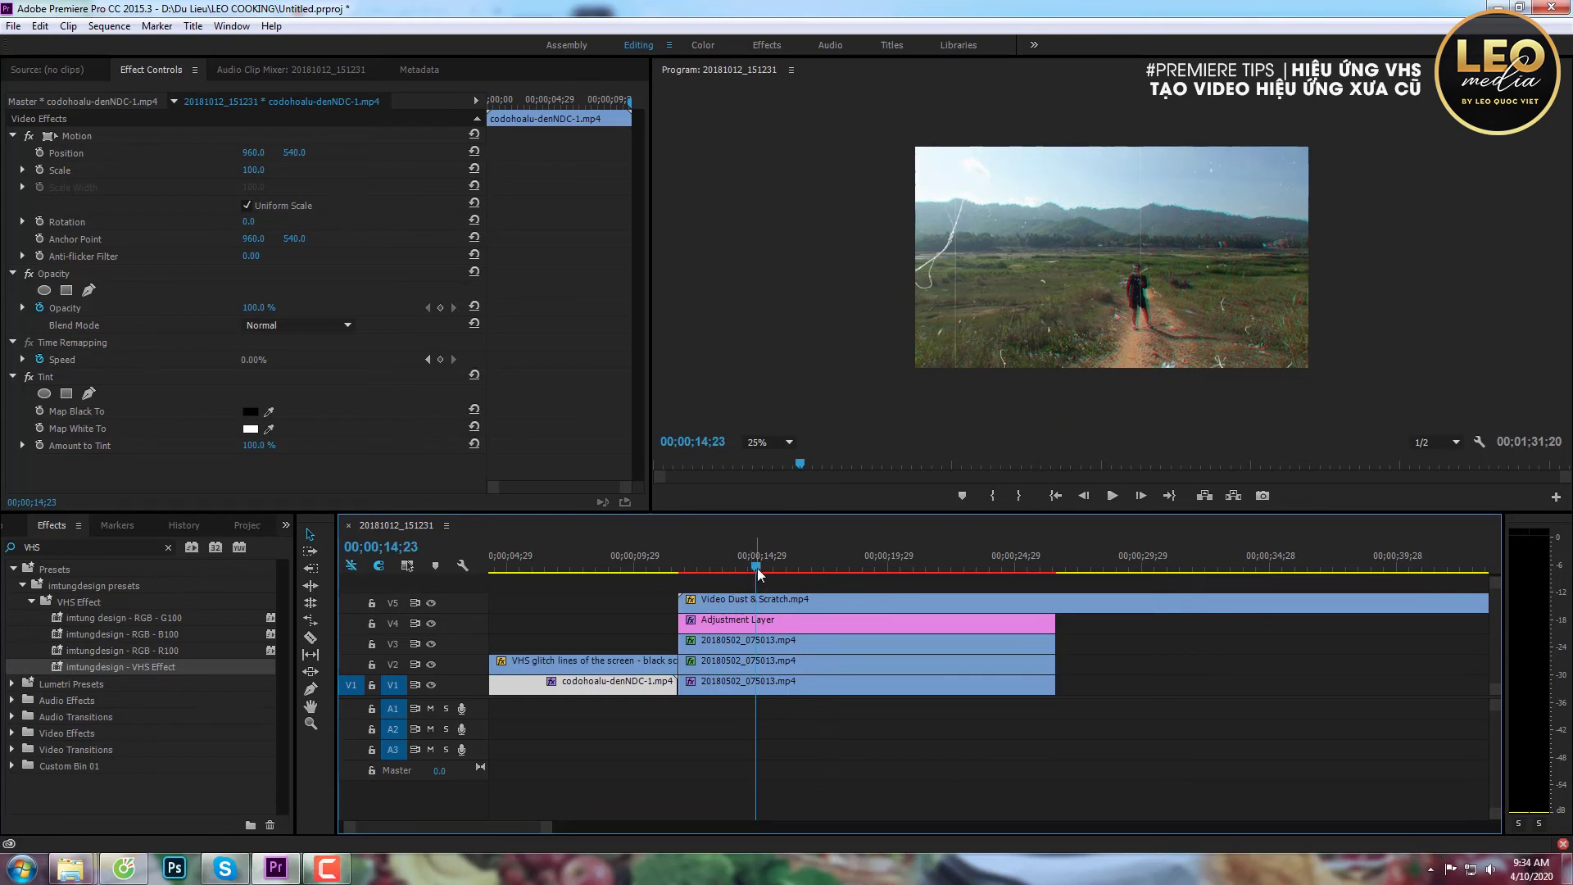
{"action": "mouse_move", "coordinate": [756, 569]}
{"action": "left_mouse_down"}
{"action": "mouse_move", "coordinate": [835, 572]}
{"action": "mouse_move", "coordinate": [804, 571]}
{"action": "left_mouse_up"}
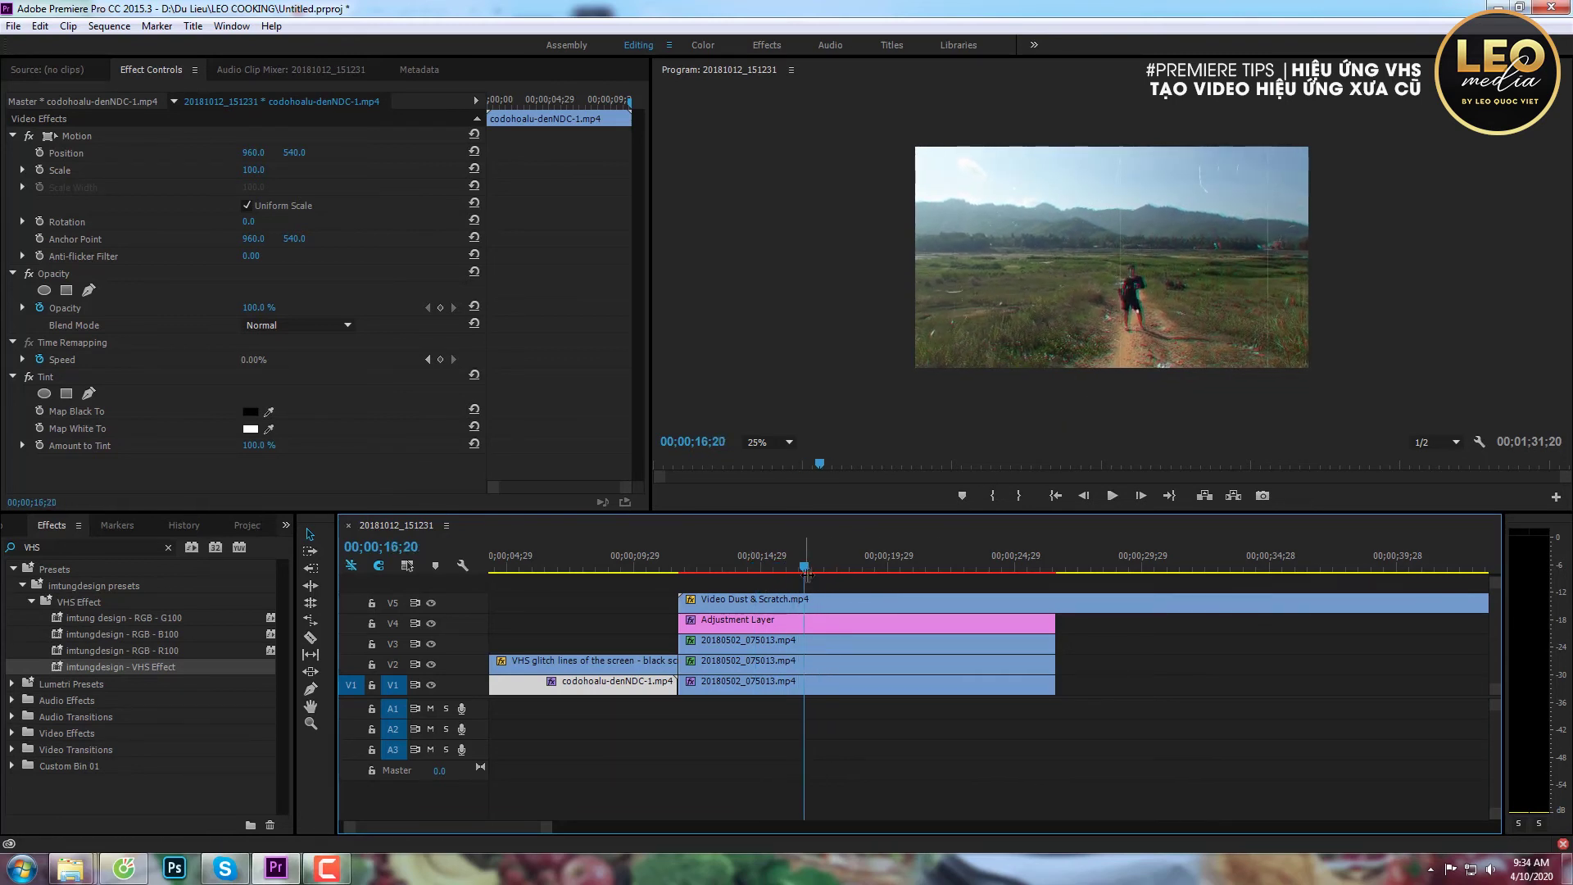
{"action": "left_click", "coordinate": [769, 602]}
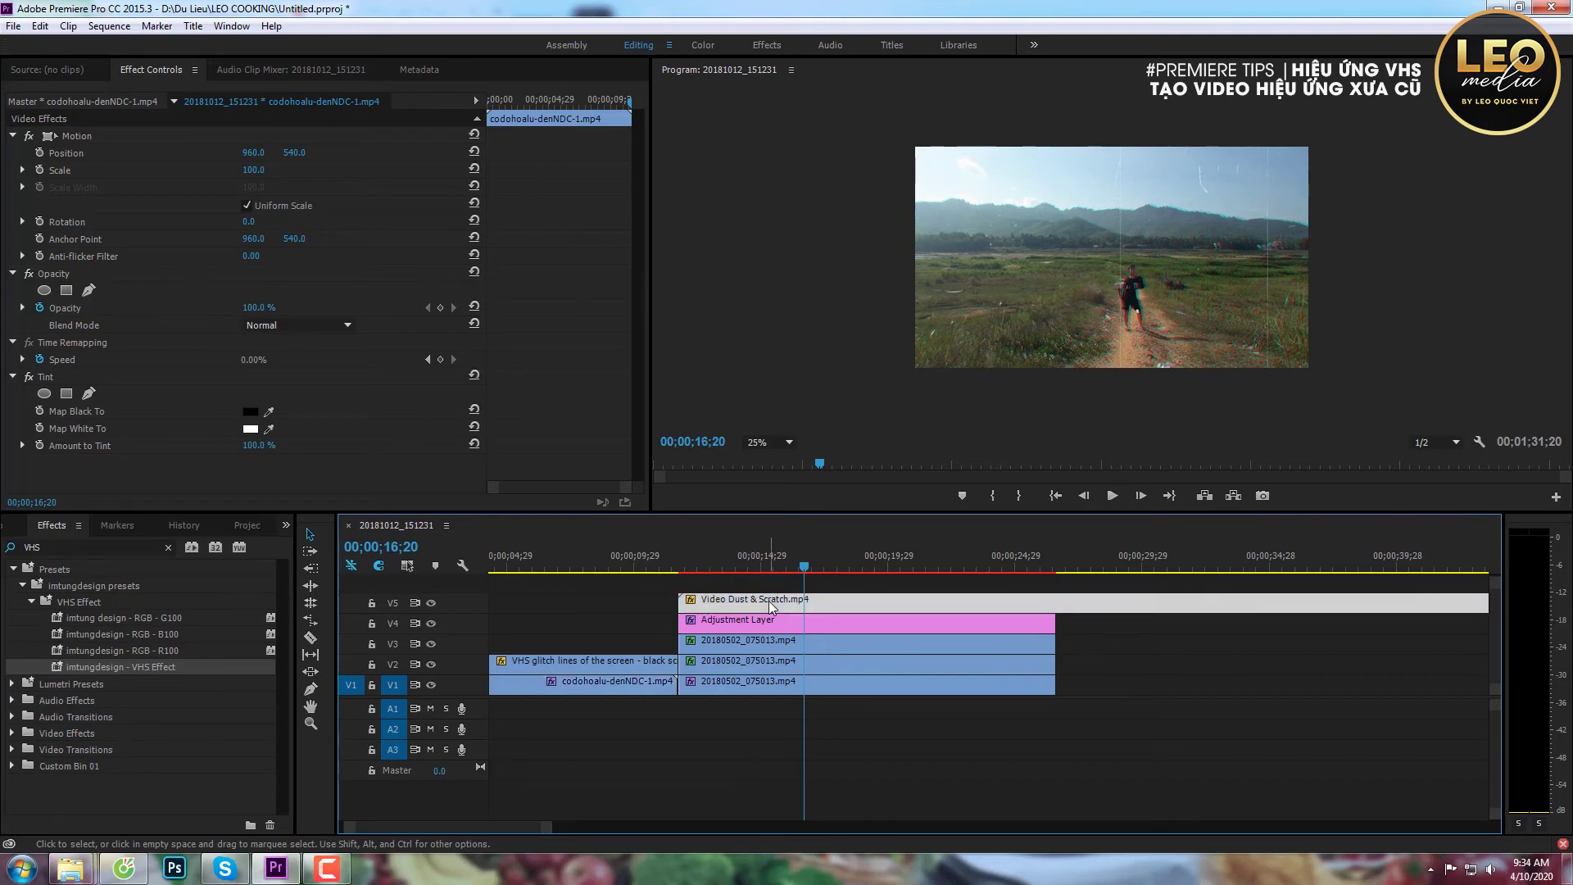
{"action": "left_click", "coordinate": [581, 665]}
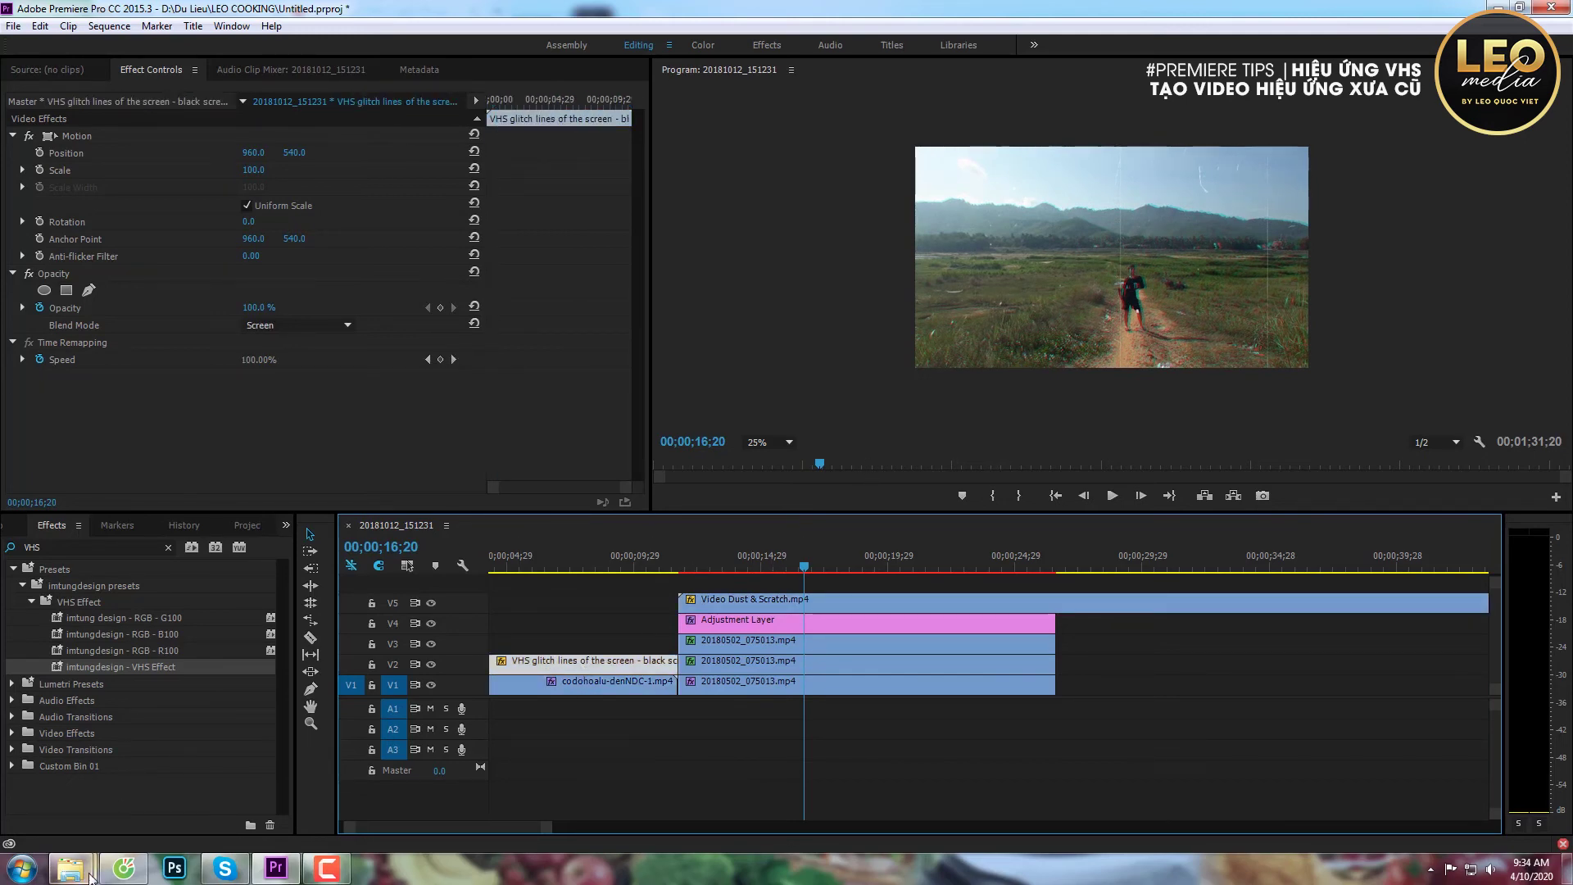
{"action": "mouse_move", "coordinate": [90, 875]}
{"action": "left_click", "coordinate": [282, 799]}
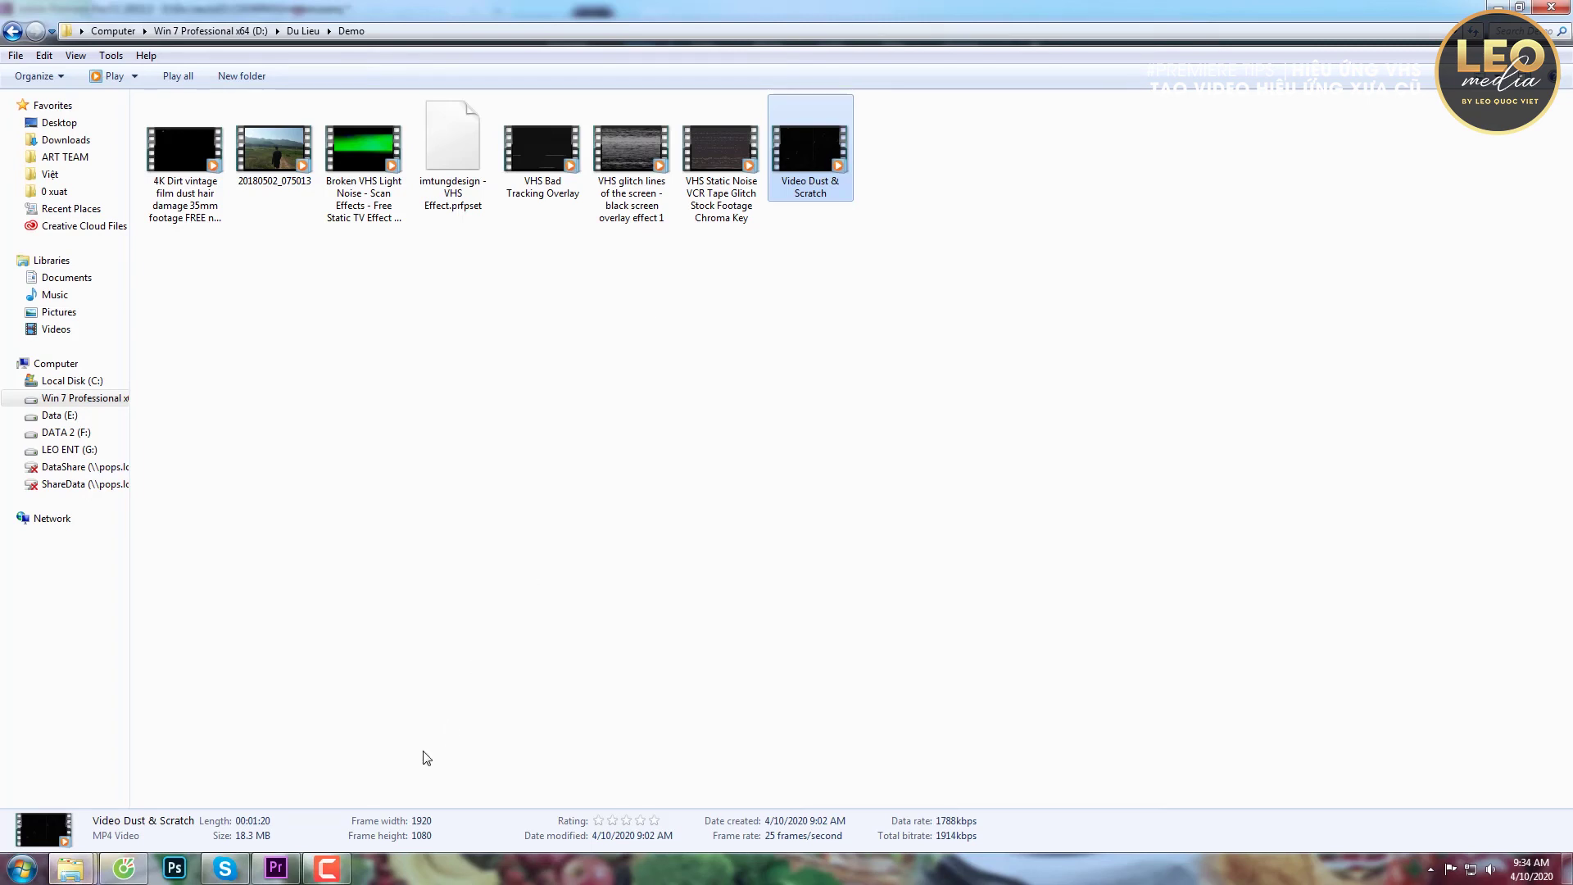
{"action": "left_click", "coordinate": [287, 874]}
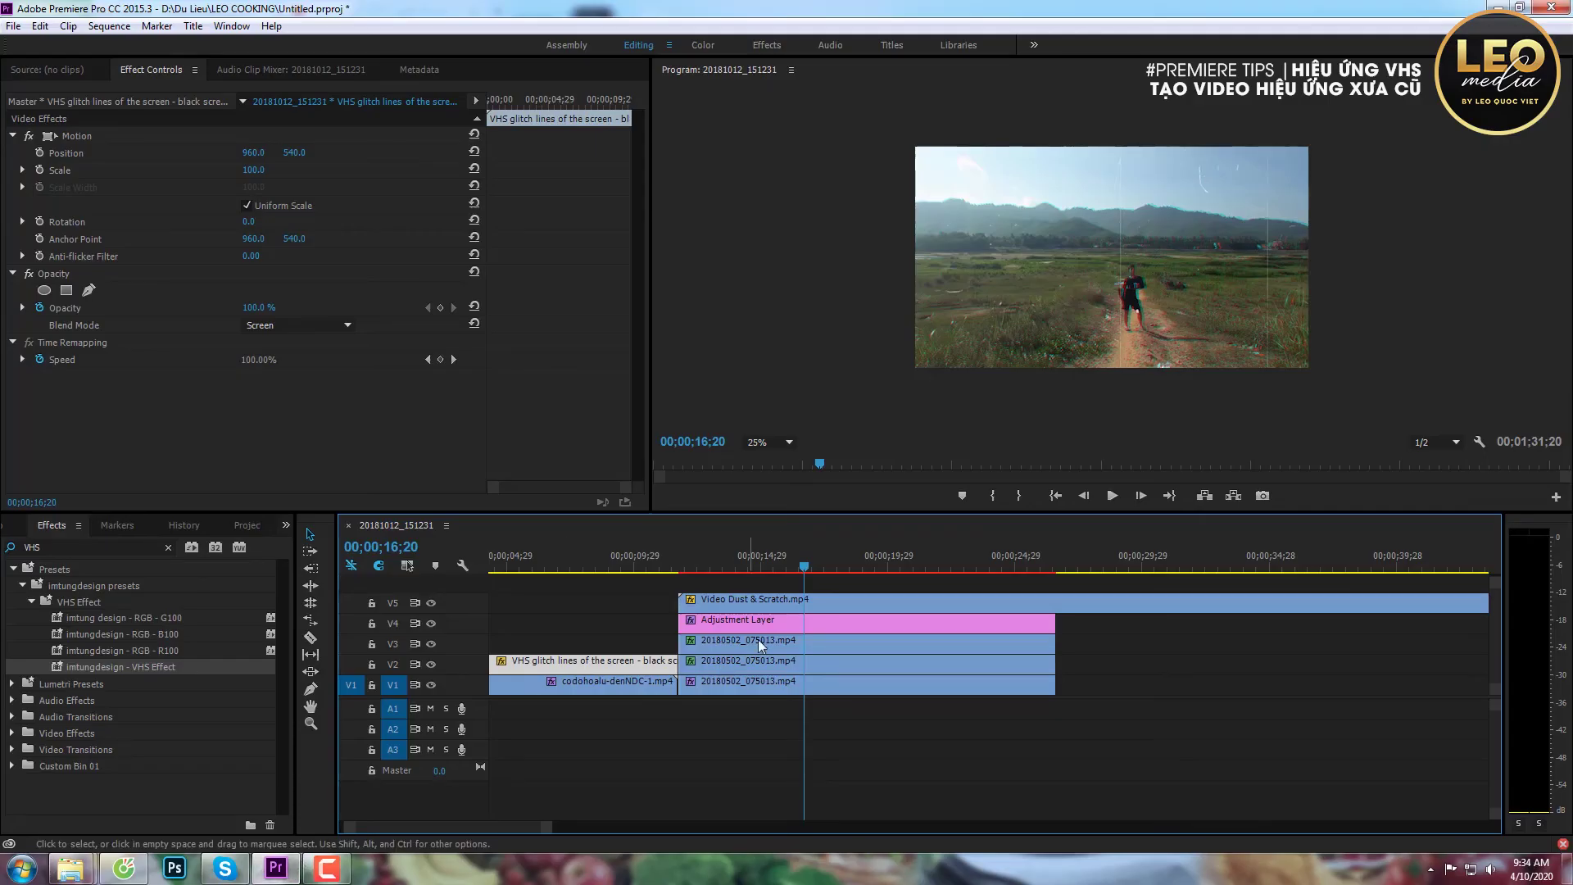
{"action": "mouse_move", "coordinate": [805, 573]}
{"action": "left_mouse_down"}
{"action": "mouse_move", "coordinate": [746, 577]}
{"action": "mouse_move", "coordinate": [893, 569]}
{"action": "left_mouse_up"}
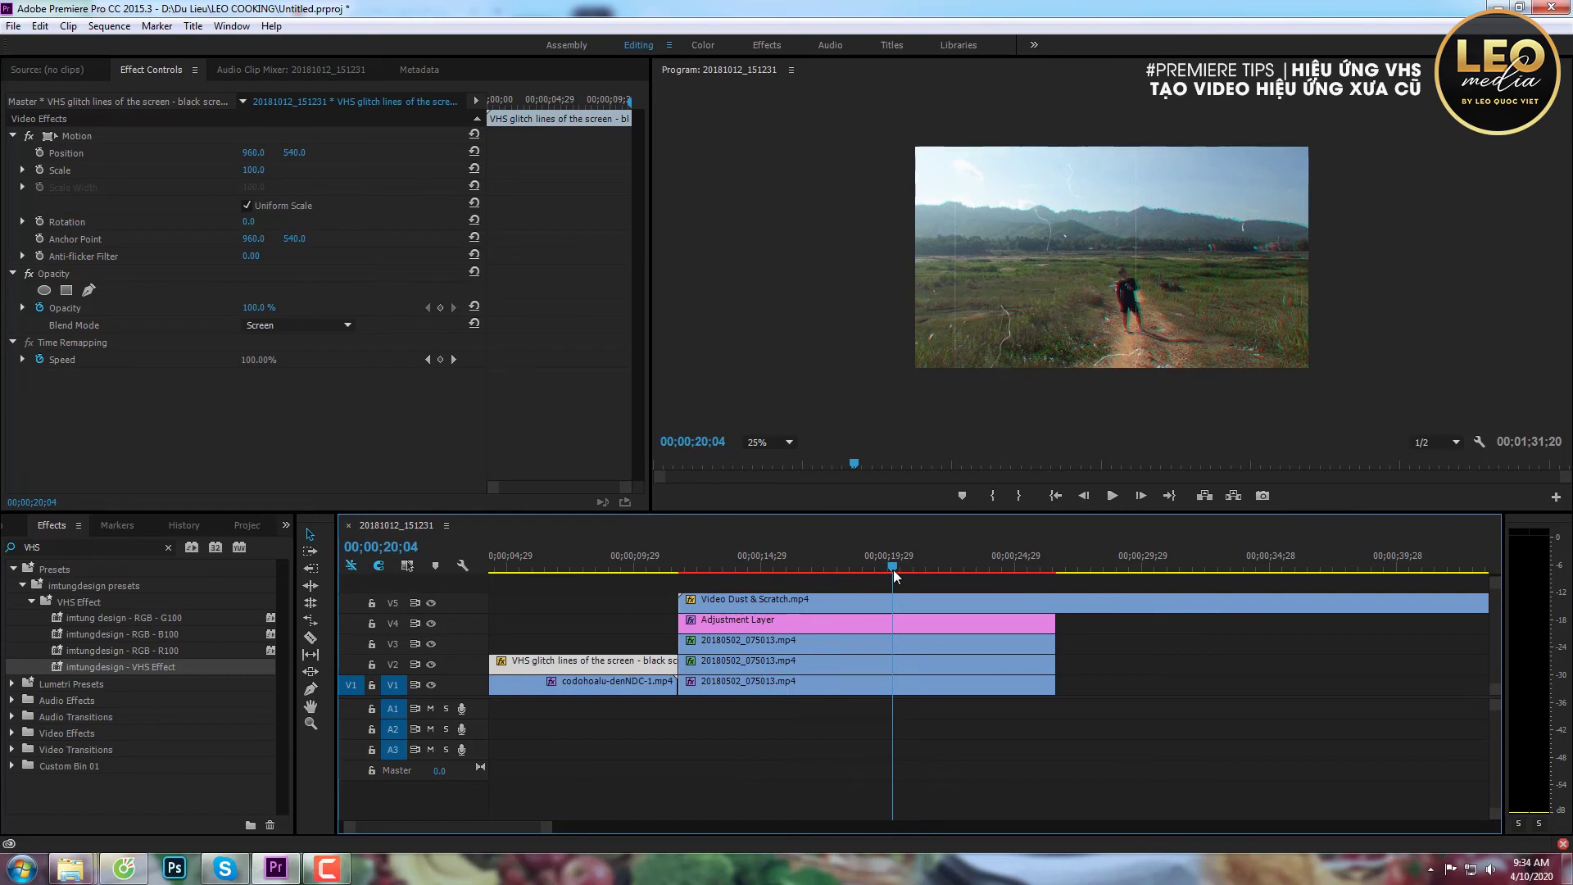
{"action": "left_click", "coordinate": [853, 600]}
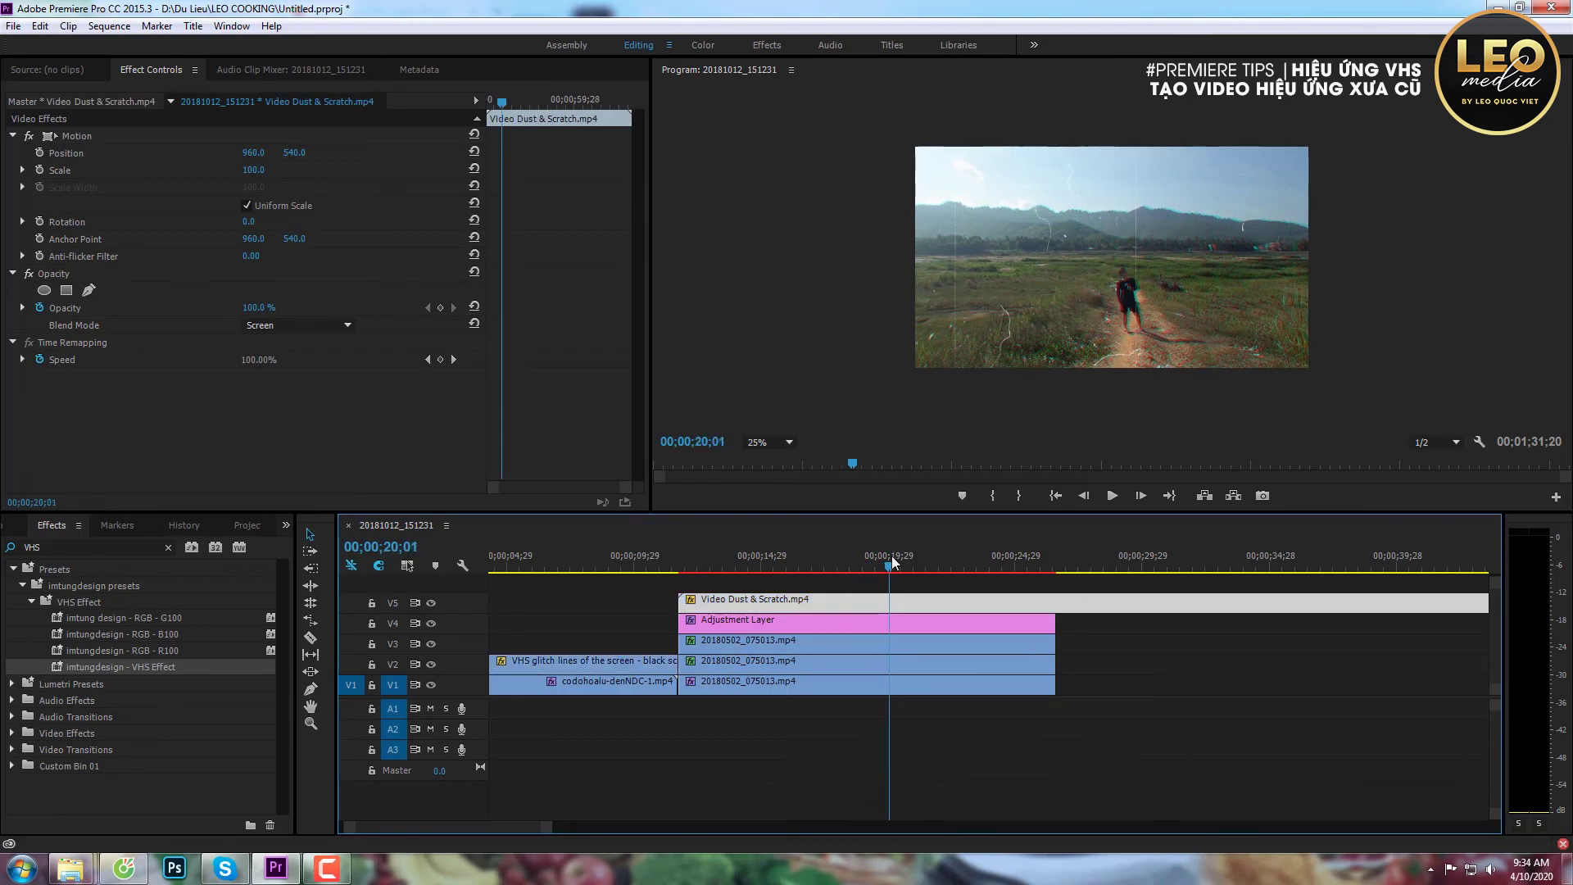
{"action": "left_click_drag", "start_coordinate": [891, 557], "coordinate": [916, 561]}
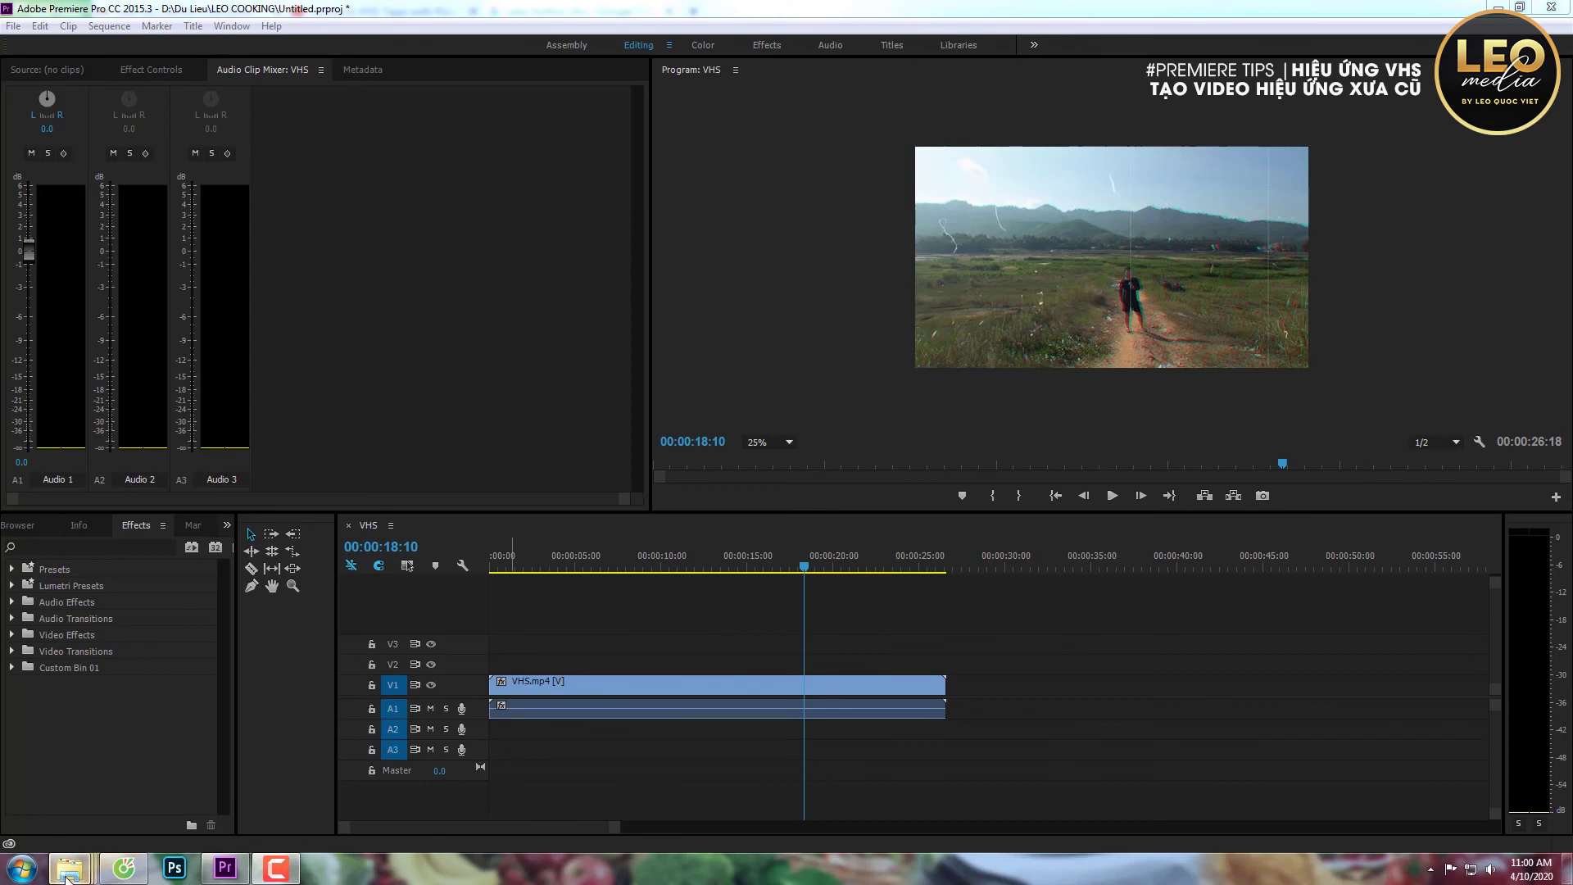
Select the Blank VHS Tape with Play Overlay Footage file in the Demo folder
{"action": "mouse_move", "coordinate": [68, 875]}
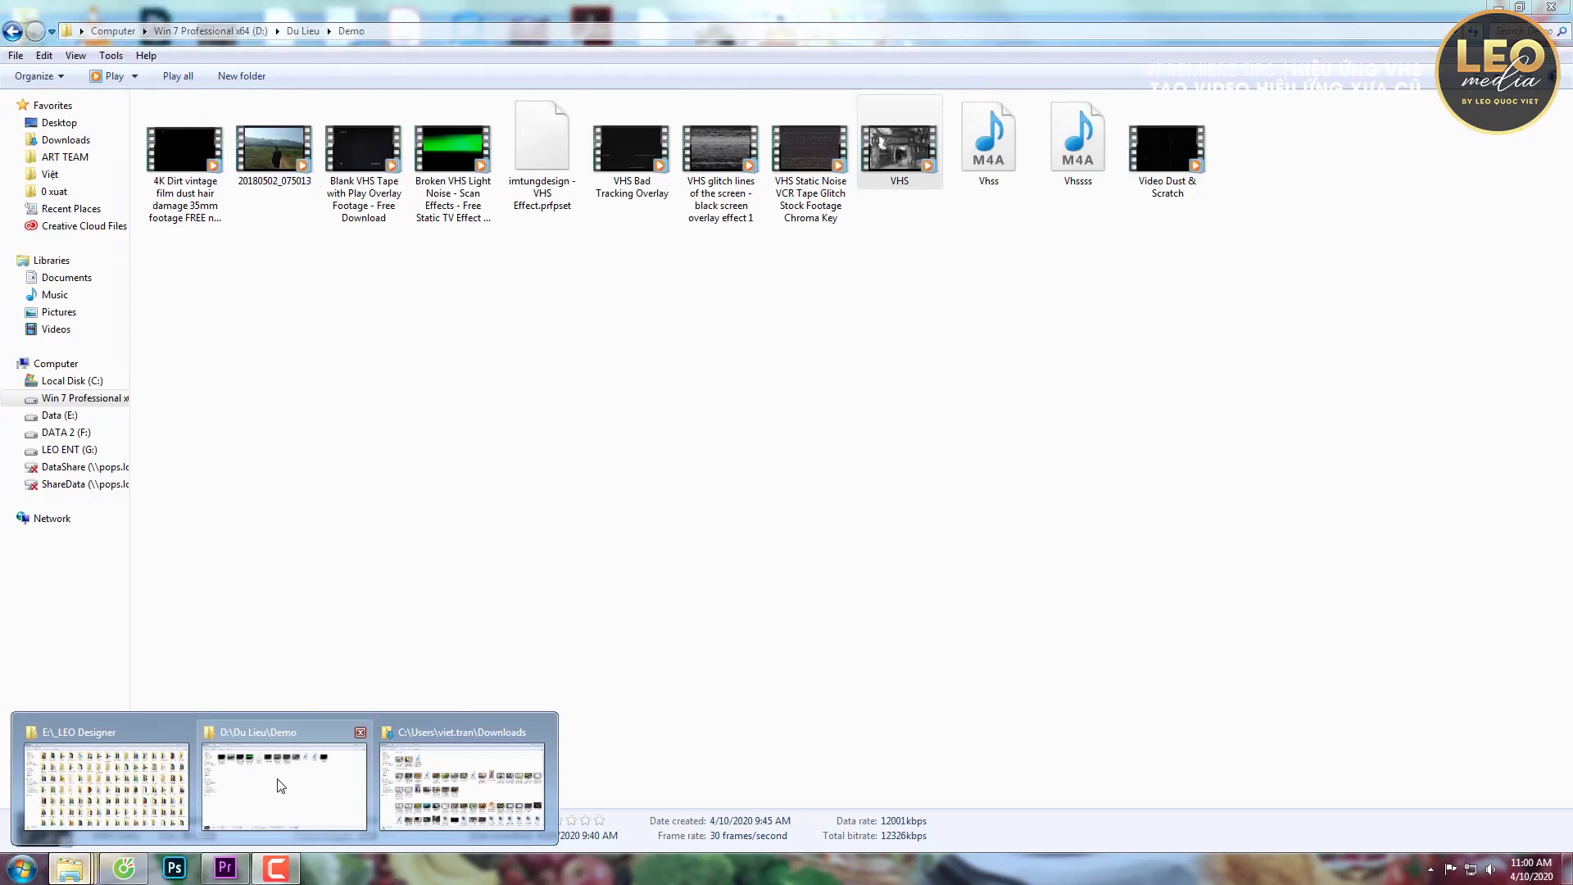
{"action": "left_click", "coordinate": [282, 790]}
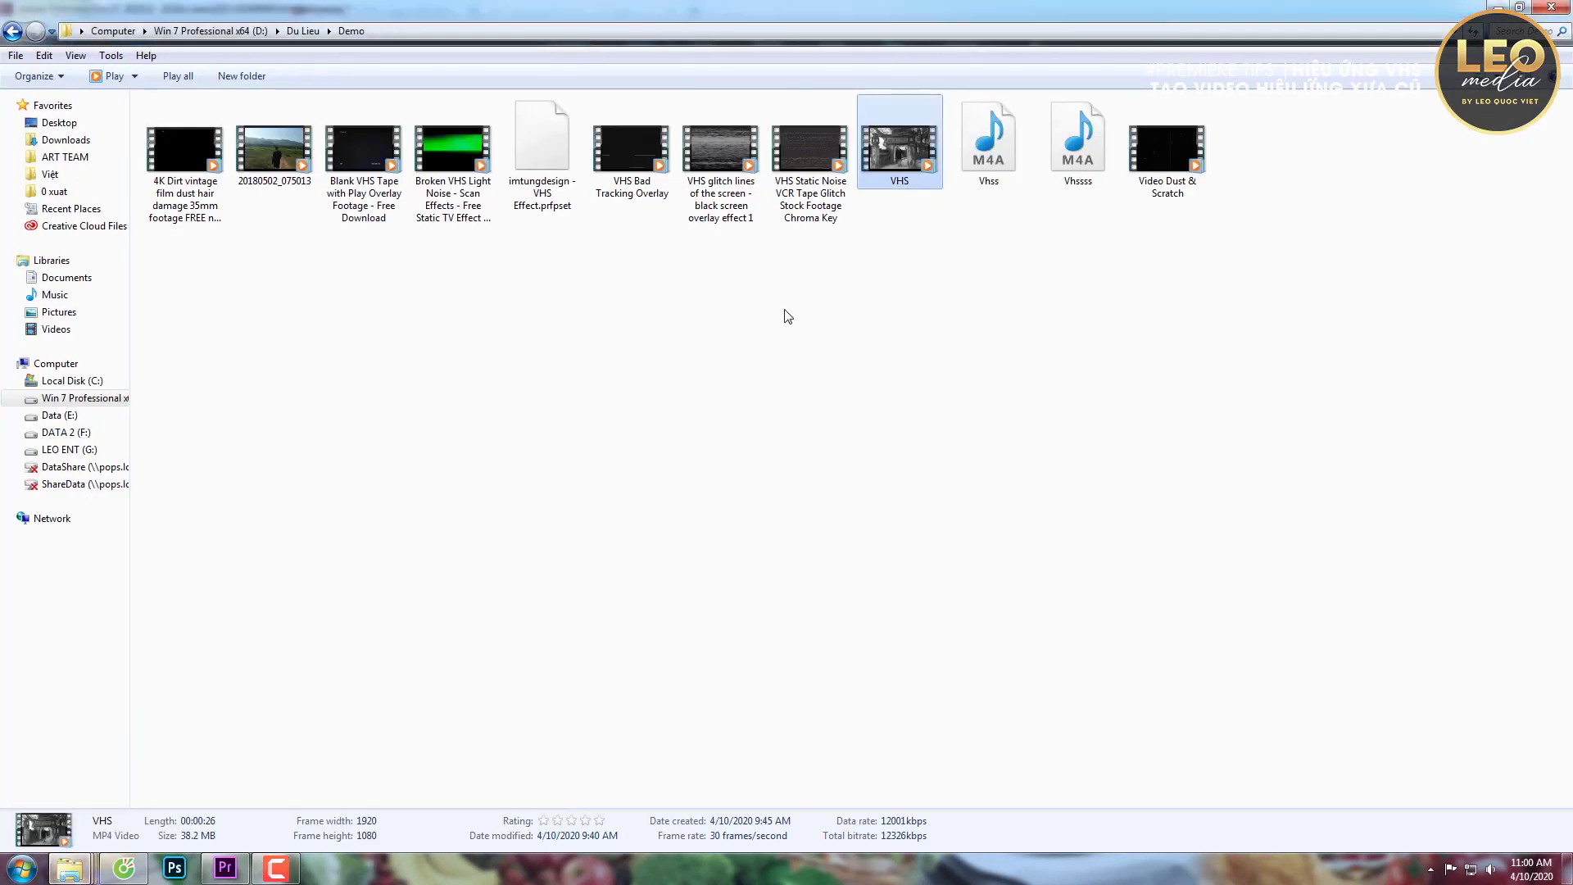
{"action": "left_click", "coordinate": [369, 170]}
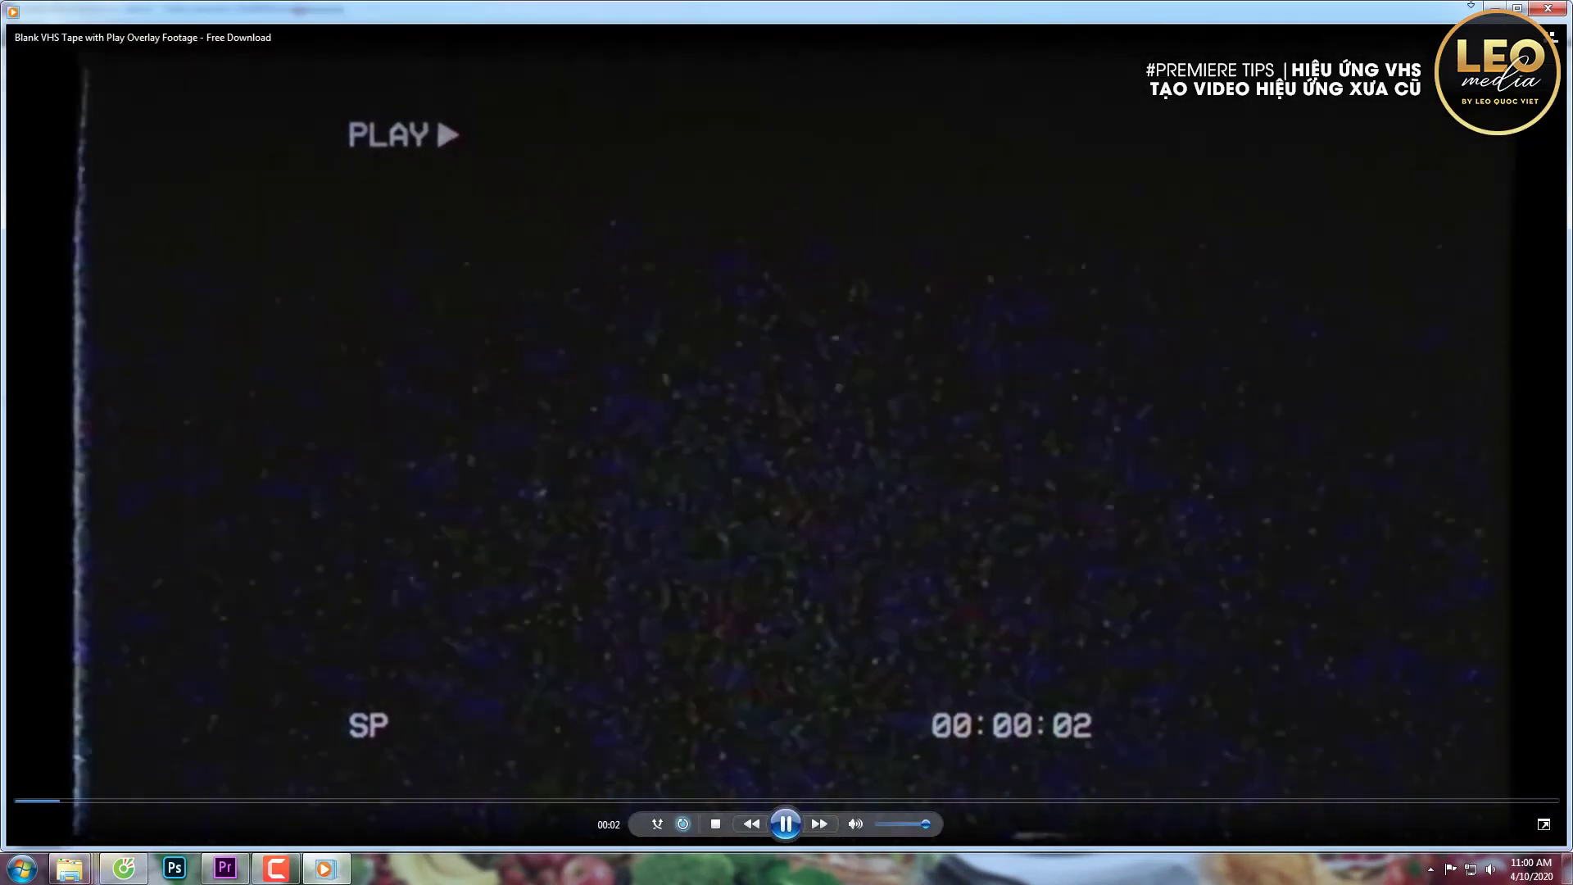
Close the media player and pause the Blank VHS Tape YouTube video
{"action": "left_click", "coordinate": [1546, 9]}
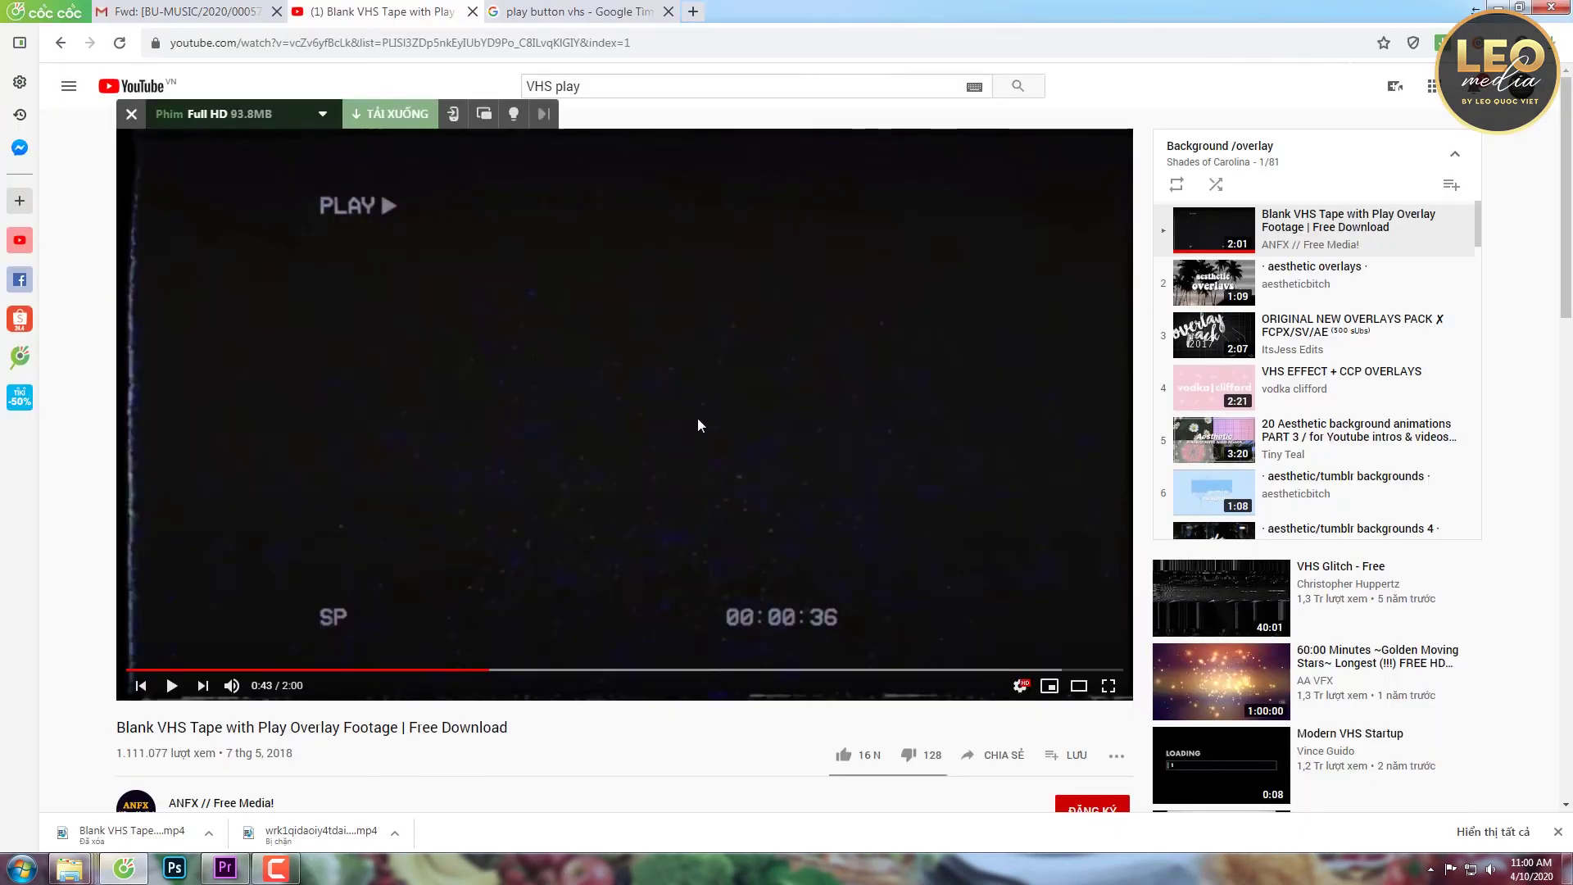
{"action": "left_click", "coordinate": [682, 374]}
{"action": "left_click", "coordinate": [599, 409]}
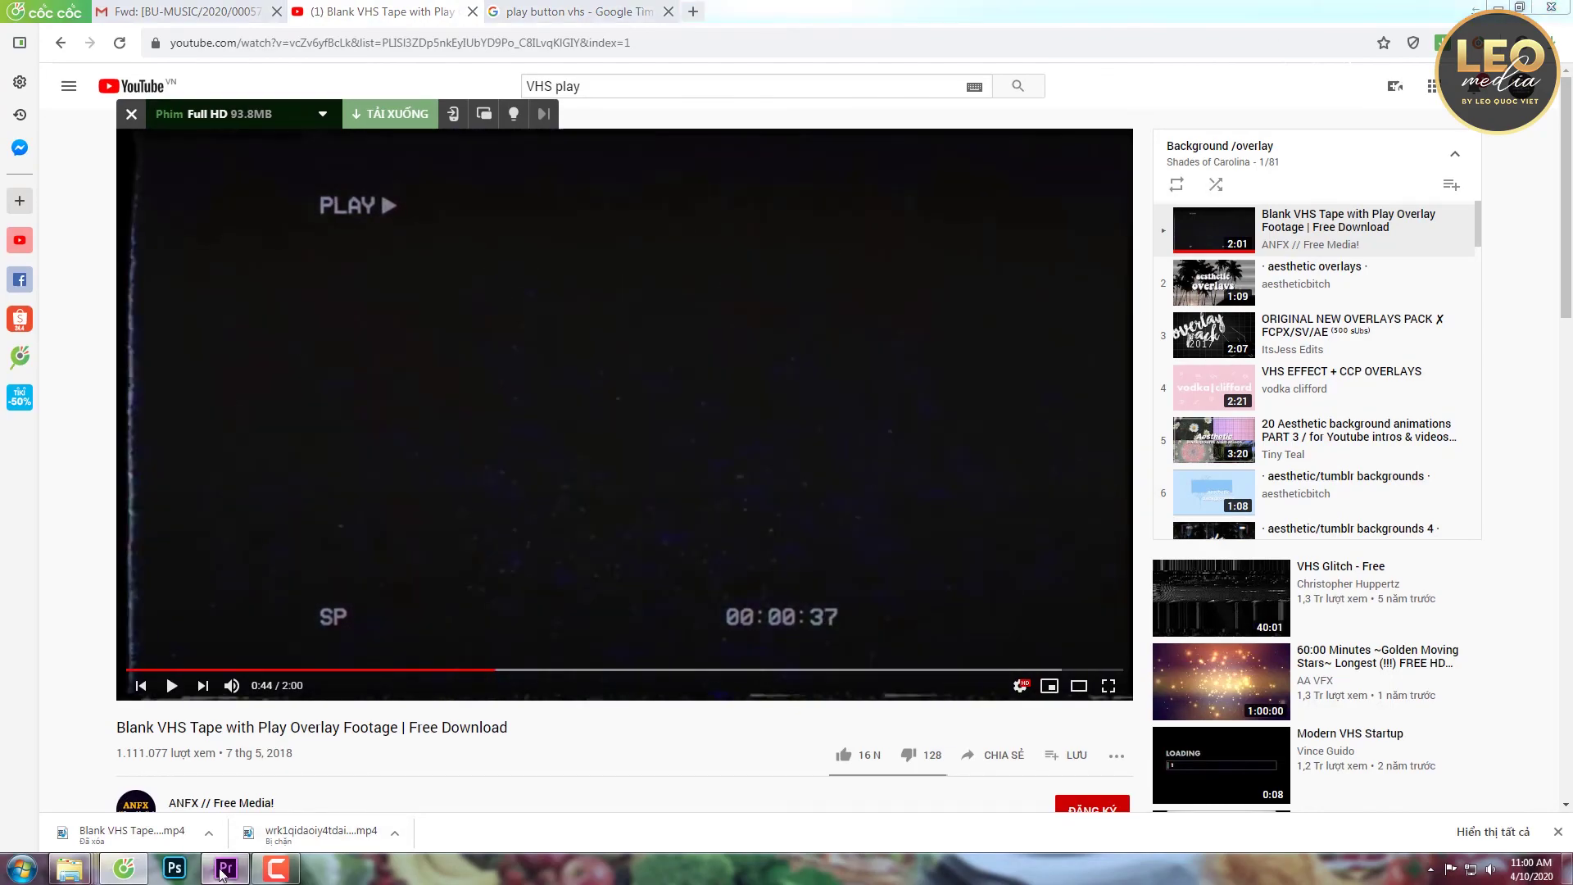
Return to Premiere Pro and preview the open folder windows from the taskbar
{"action": "left_click", "coordinate": [226, 867]}
{"action": "left_click", "coordinate": [64, 870]}
{"action": "mouse_move", "coordinate": [297, 793]}
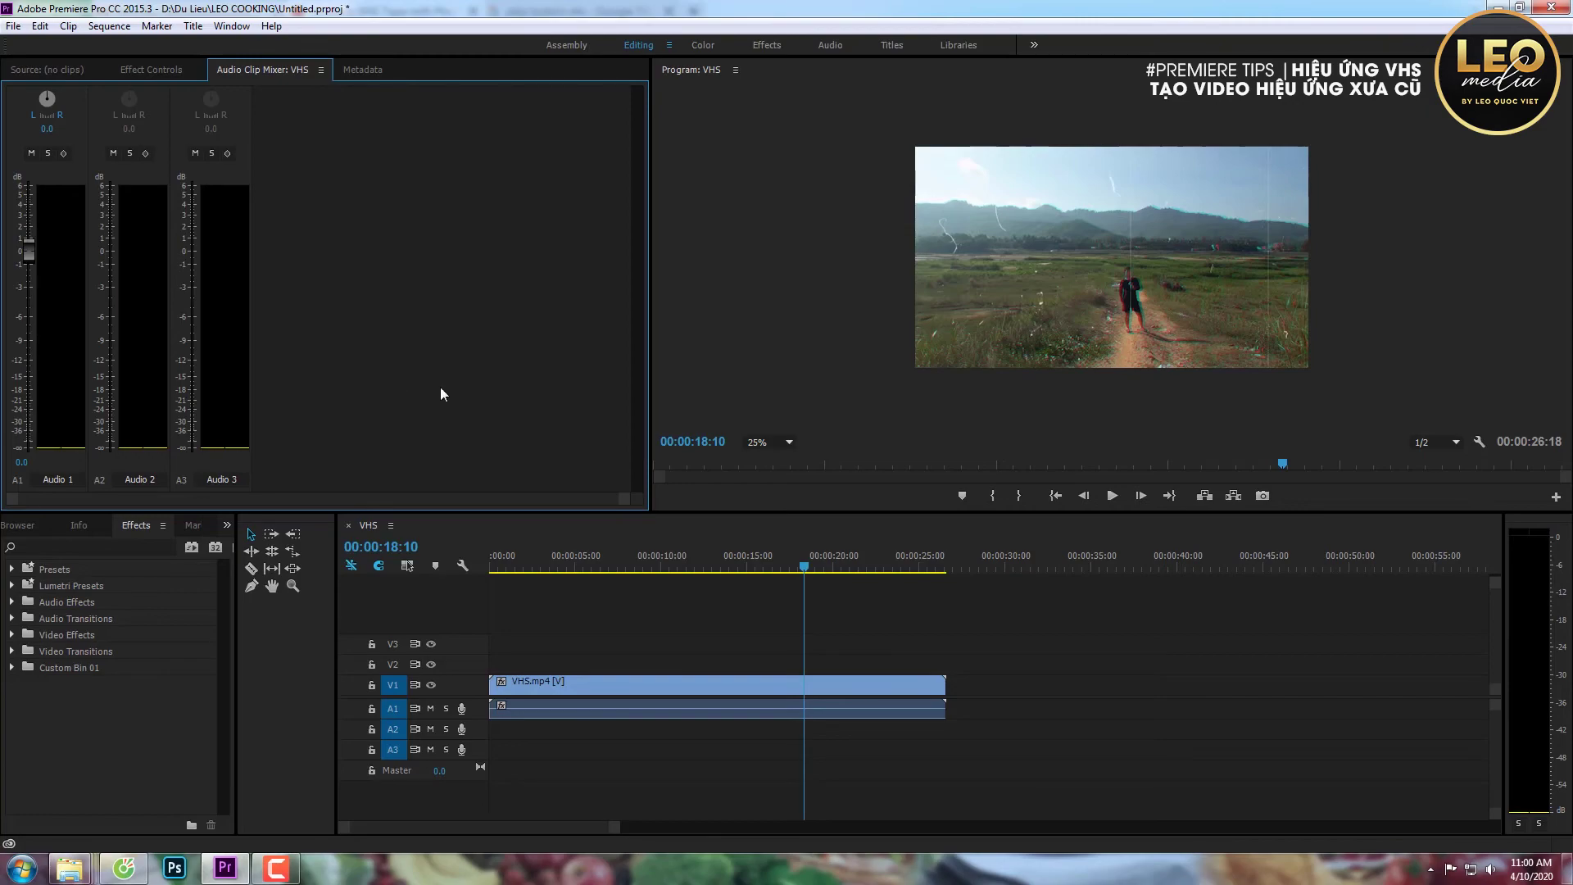
Drag the Blank VHS Tape file from the Demo folder onto V2, aligned with the playhead
{"action": "left_click", "coordinate": [69, 868]}
{"action": "left_click", "coordinate": [296, 793]}
{"action": "mouse_move", "coordinate": [363, 160]}
{"action": "left_mouse_down"}
{"action": "mouse_move", "coordinate": [289, 854]}
{"action": "mouse_move", "coordinate": [700, 666]}
{"action": "mouse_move", "coordinate": [657, 665]}
{"action": "left_mouse_up"}
{"action": "left_click_drag", "start_coordinate": [665, 560], "coordinate": [664, 560]}
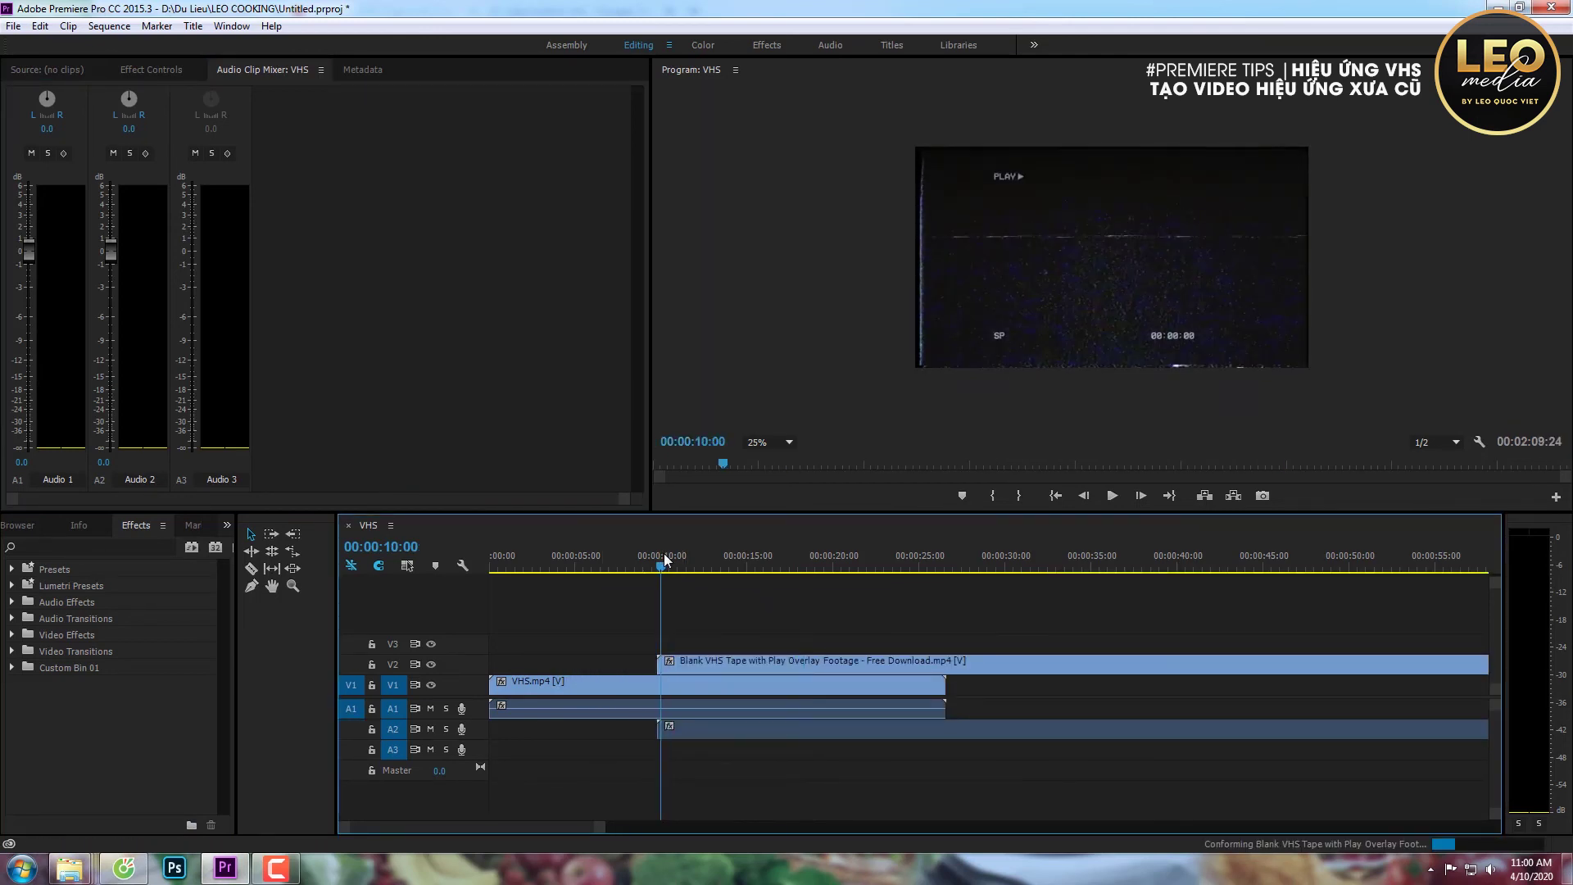
Set the Blank VHS Tape clip's Blend Mode to Screen in Effect Controls
{"action": "left_click", "coordinate": [693, 665]}
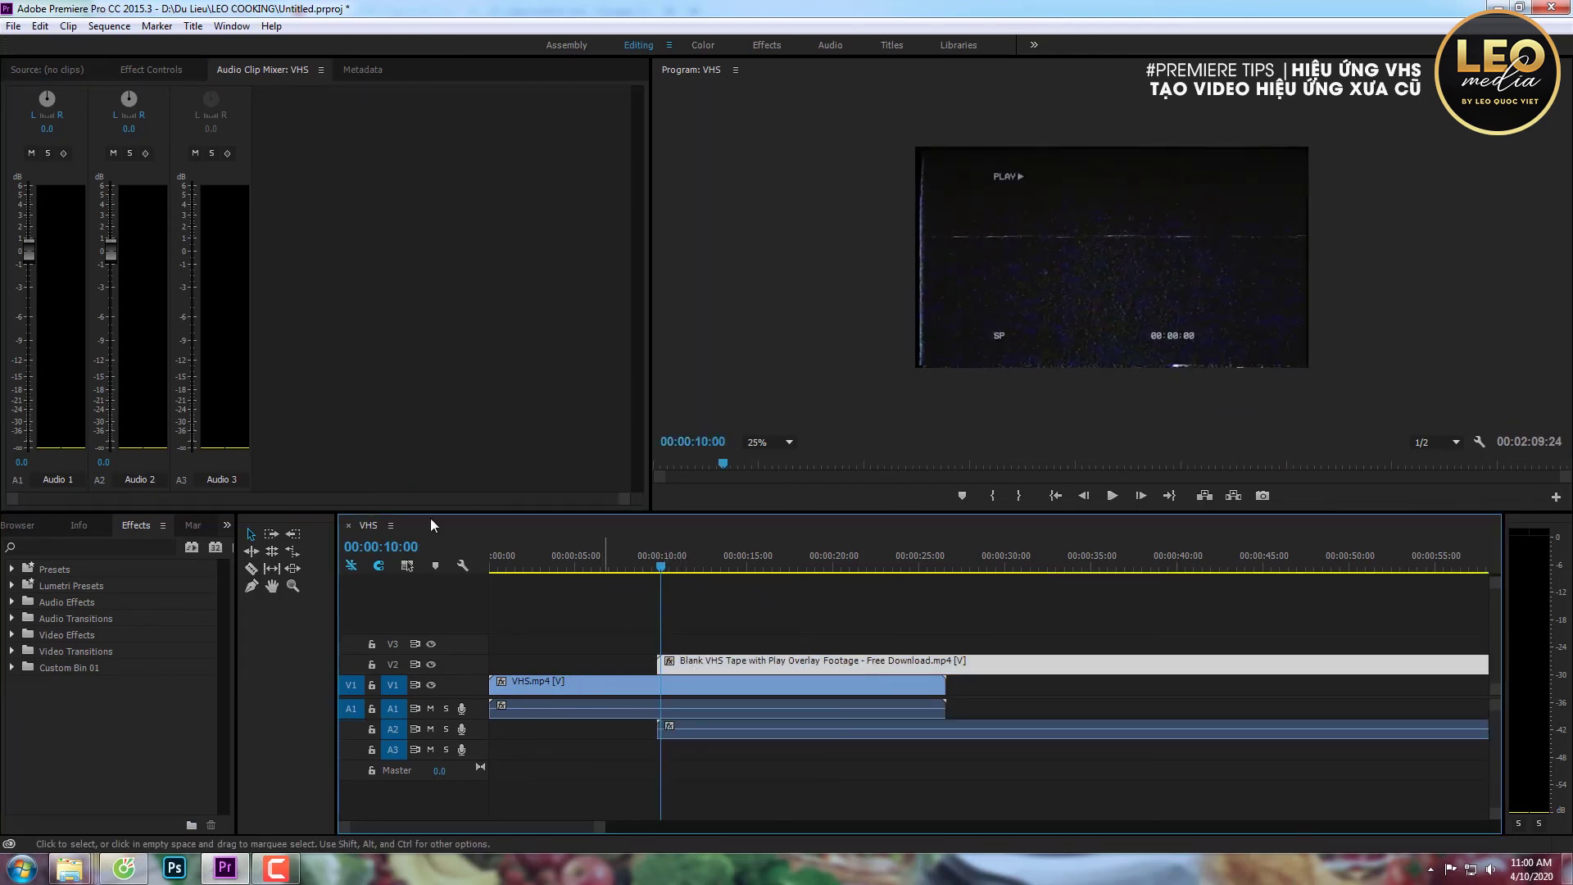
{"action": "left_click", "coordinate": [147, 69]}
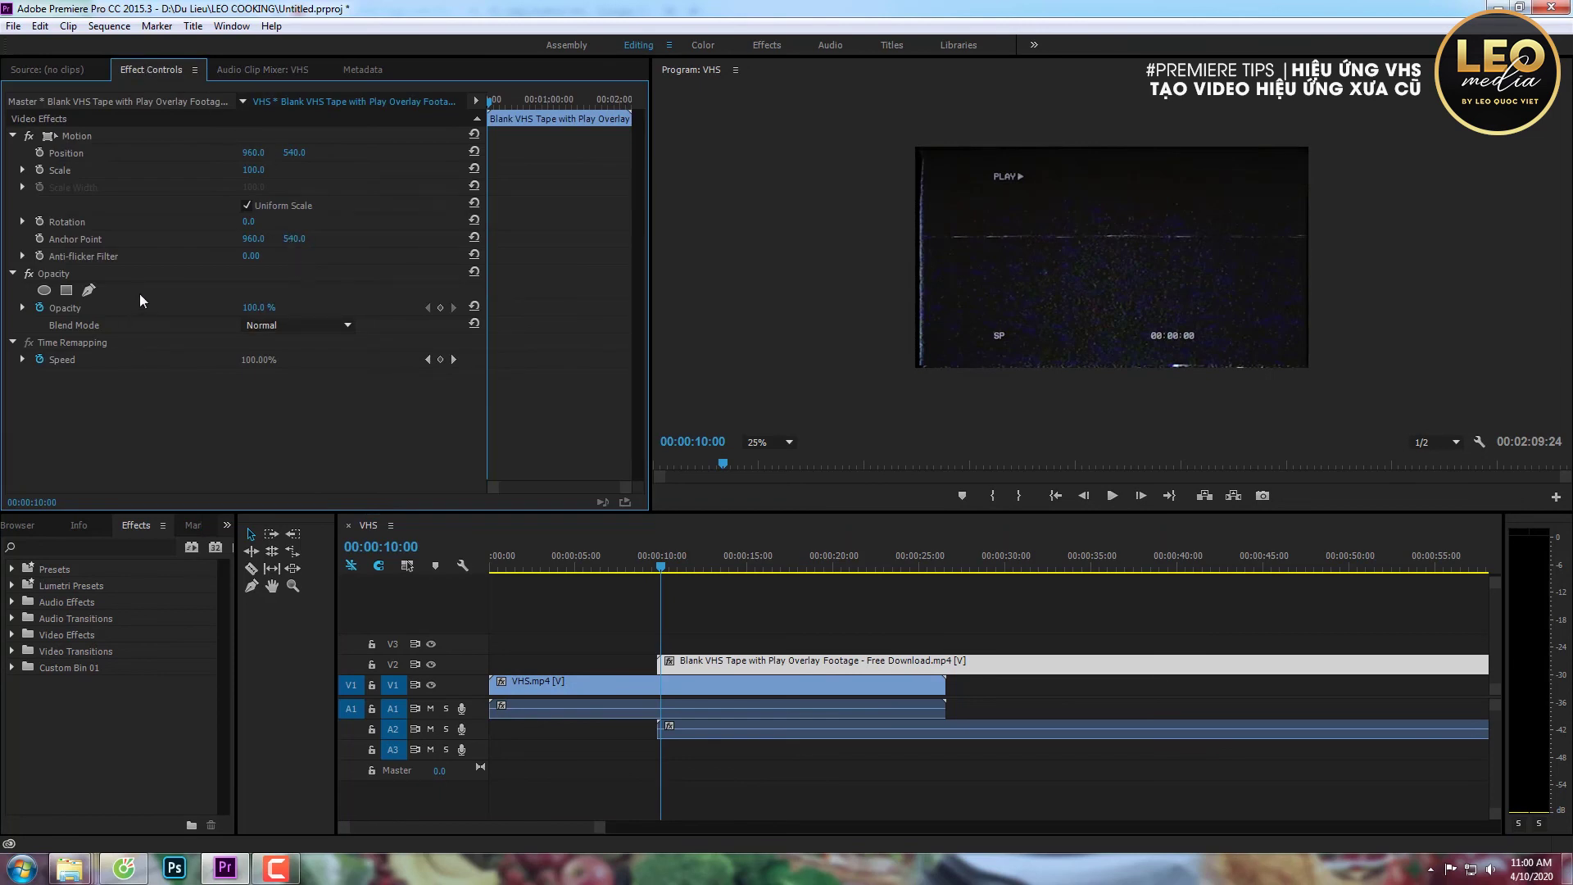
{"action": "left_click", "coordinate": [295, 325]}
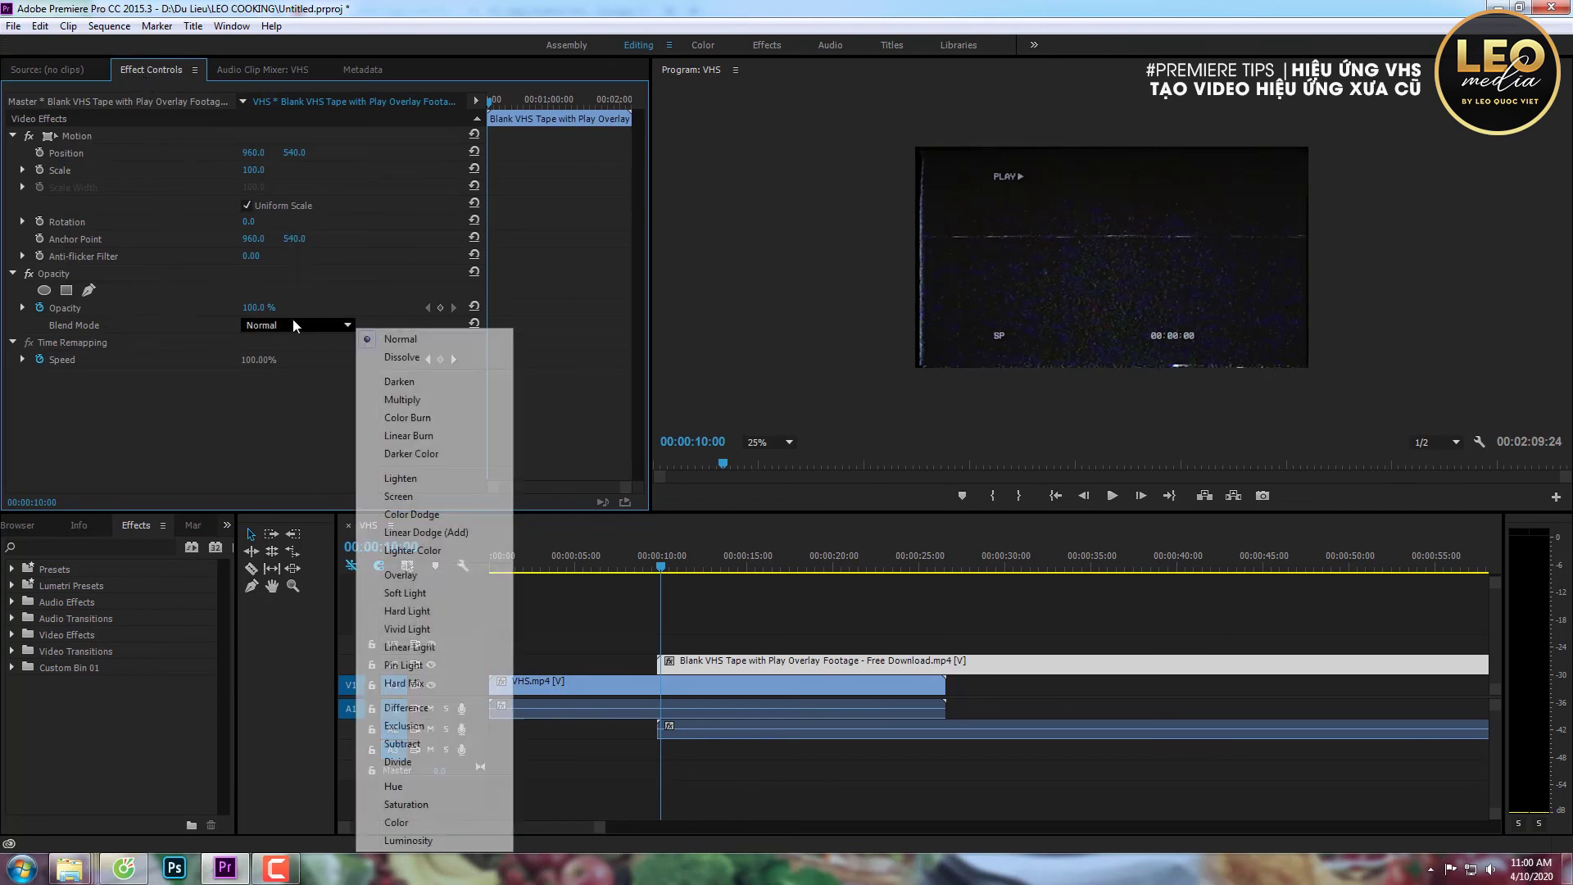
{"action": "left_click", "coordinate": [410, 494]}
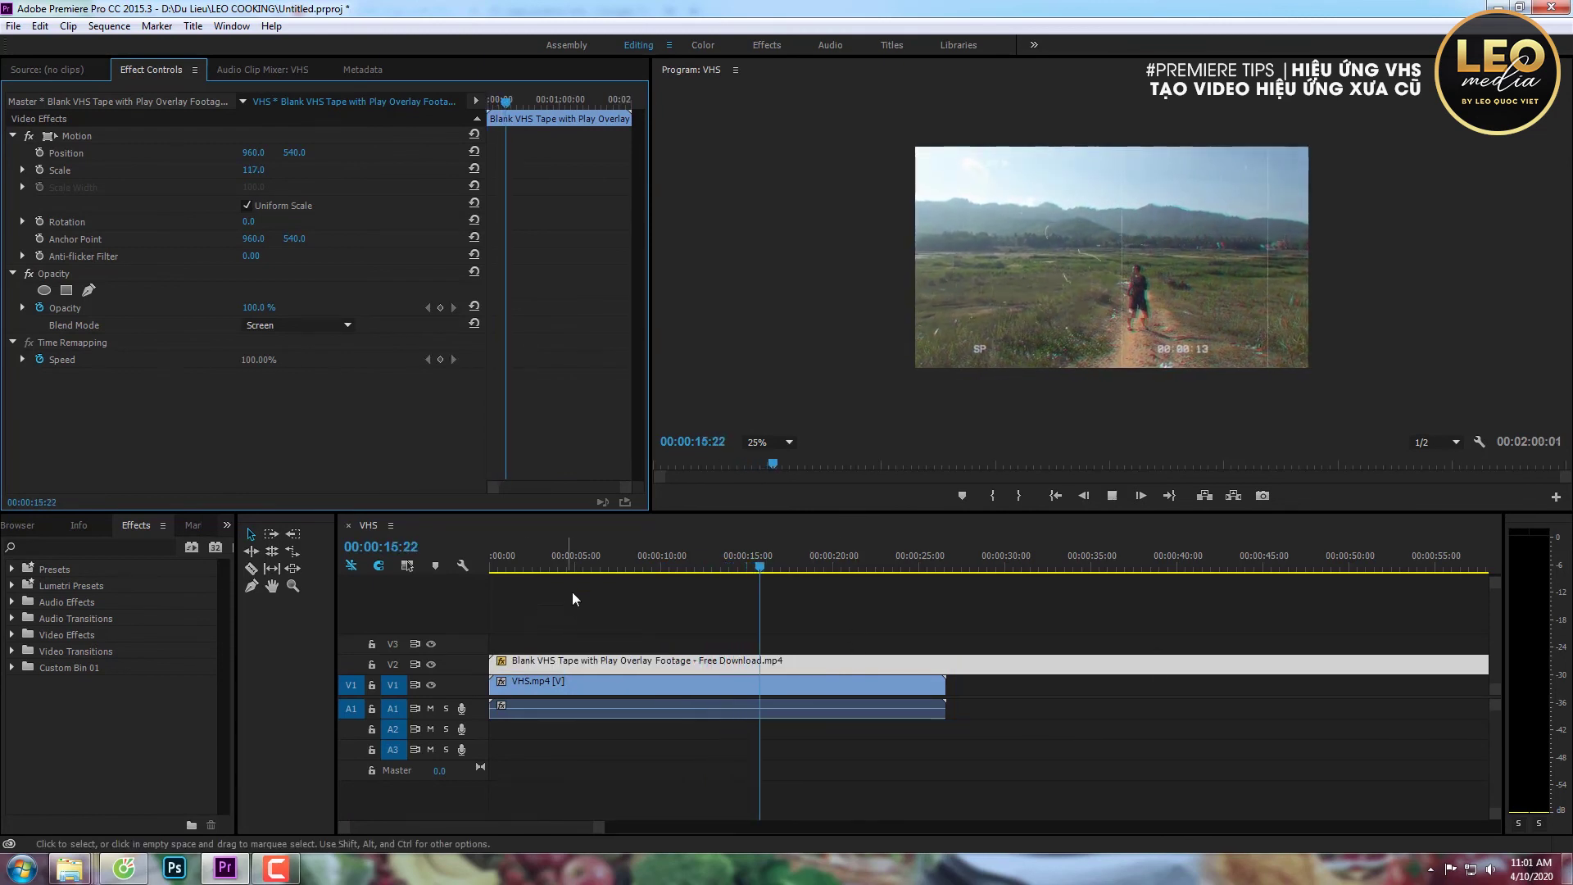
{"action": "left_click", "coordinate": [471, 573]}
{"action": "key", "text": "Home"}
{"action": "mouse_move", "coordinate": [542, 558]}
{"action": "left_mouse_down"}
{"action": "mouse_move", "coordinate": [626, 567]}
{"action": "mouse_move", "coordinate": [607, 588]}
{"action": "left_mouse_up"}
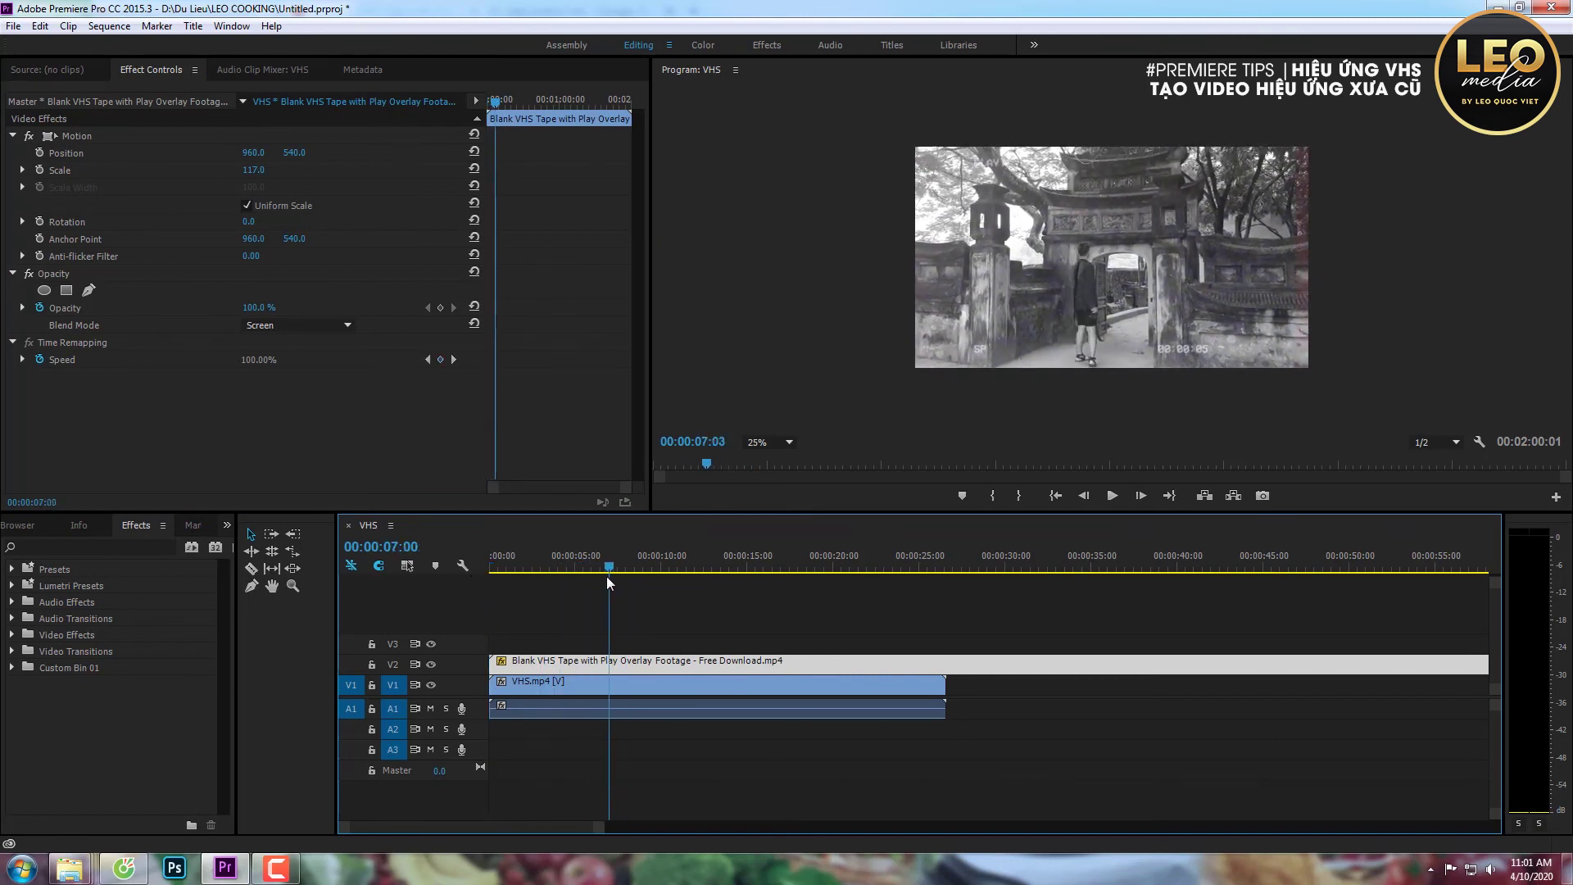